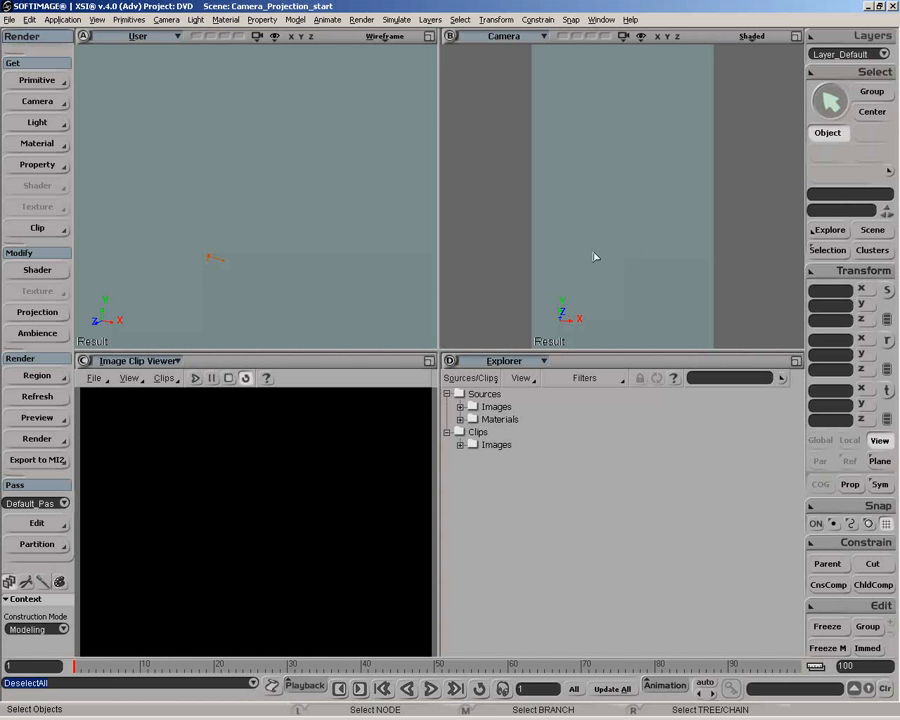
Enlarge the image clip viewer and import Going_Away.jpg from the Camera_mapping pictures folder as a new image clip
left_click(431, 361)
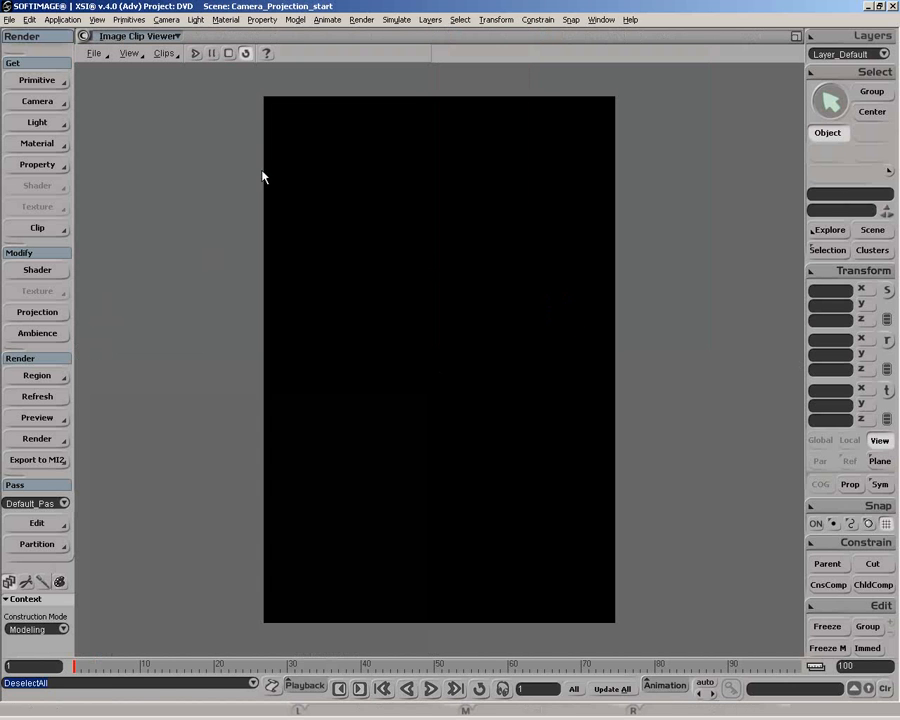
left_click(102, 56)
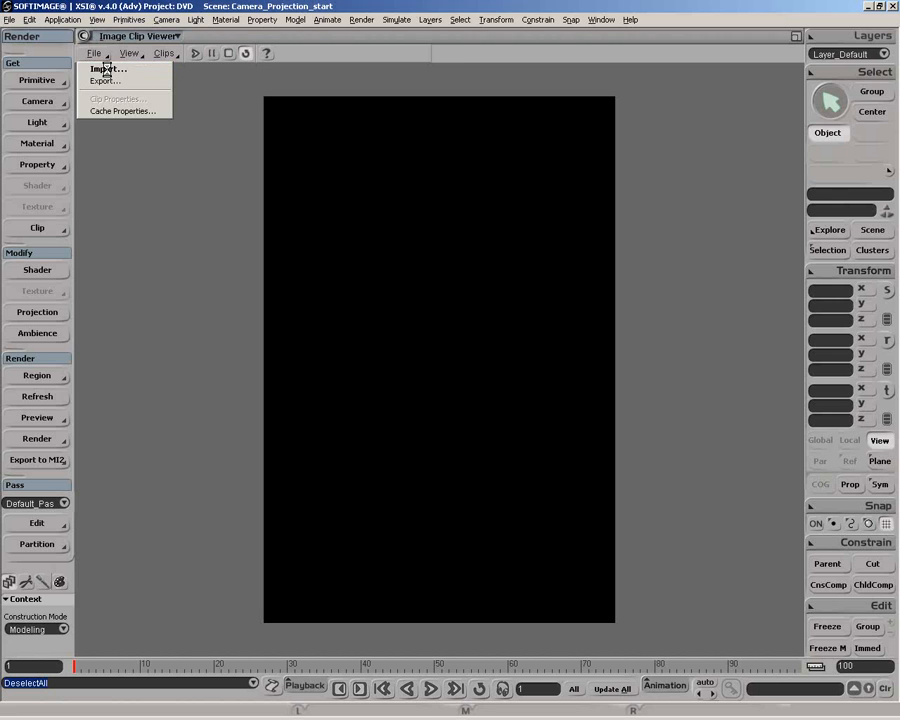
left_click(104, 67)
left_click(205, 125)
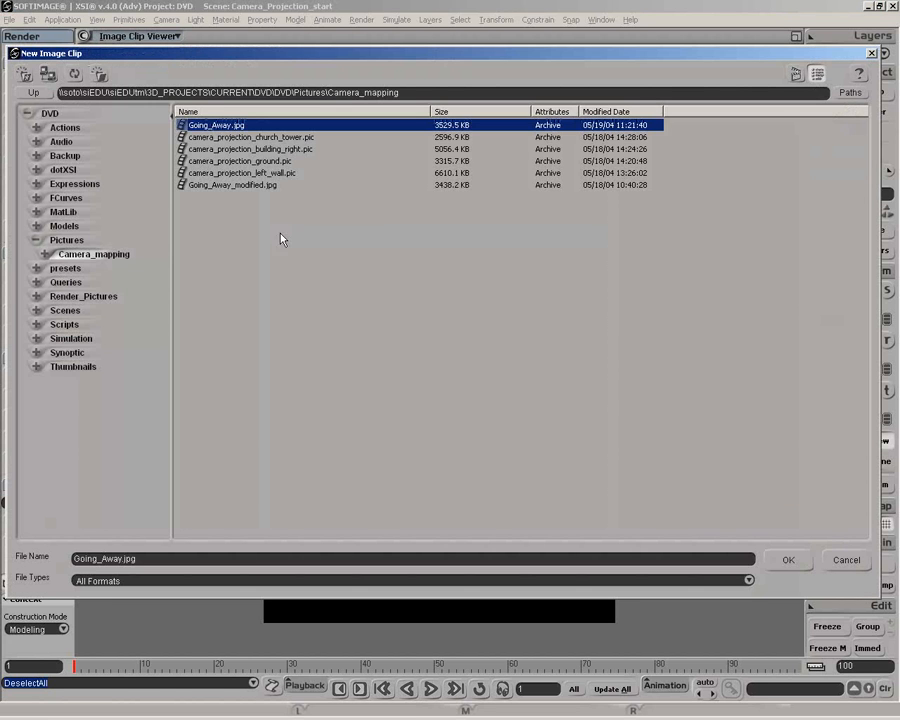
left_click(782, 561)
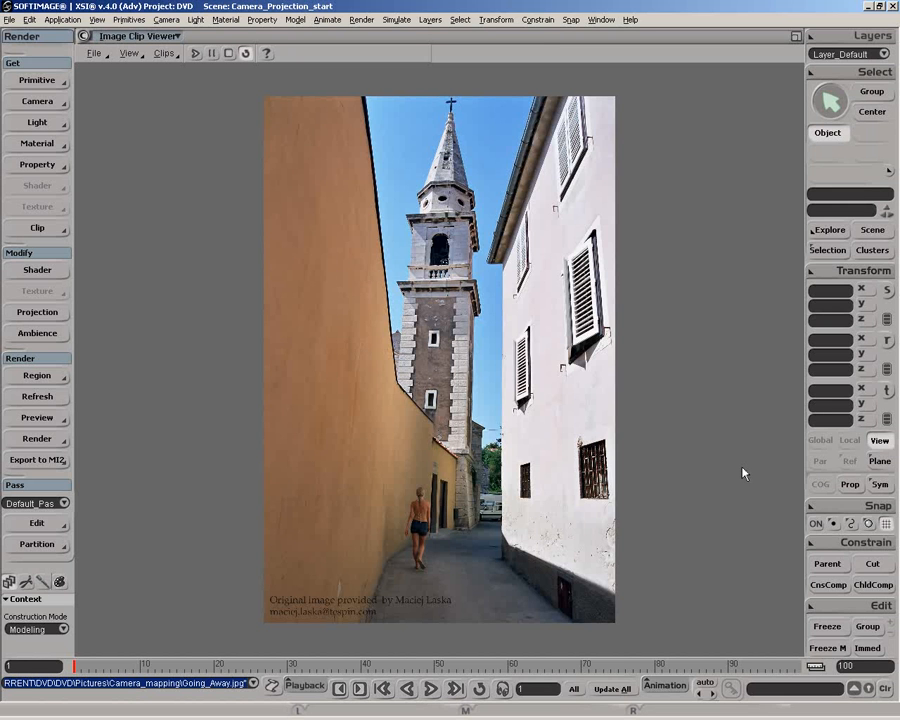
Import Going_Away_modified.jpg from the Camera_mapping folder as a second image clip
left_click(94, 53)
left_click(100, 67)
left_click(222, 185)
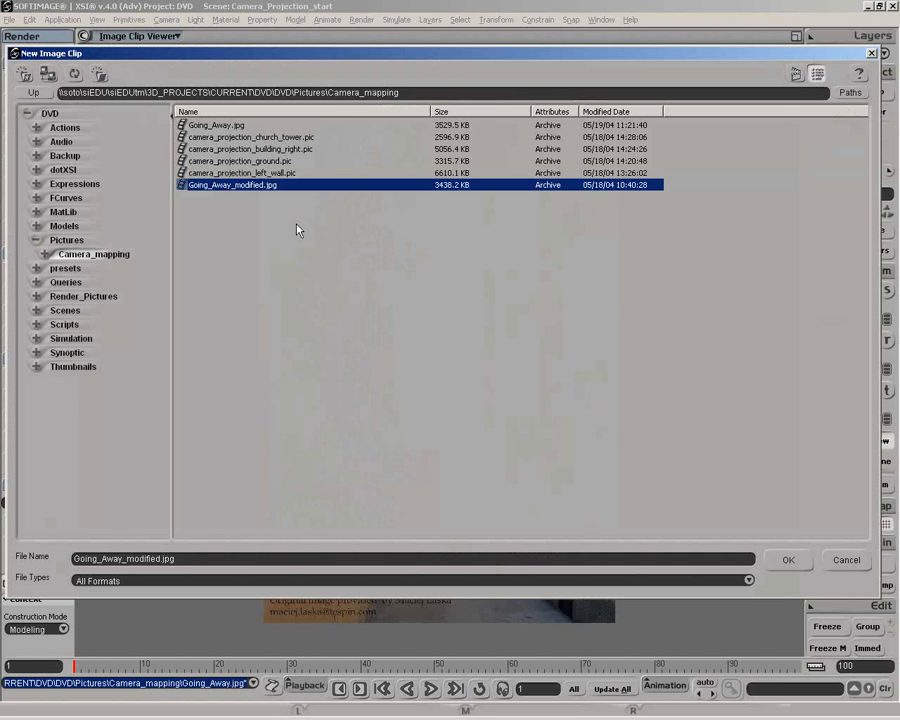
left_click(786, 559)
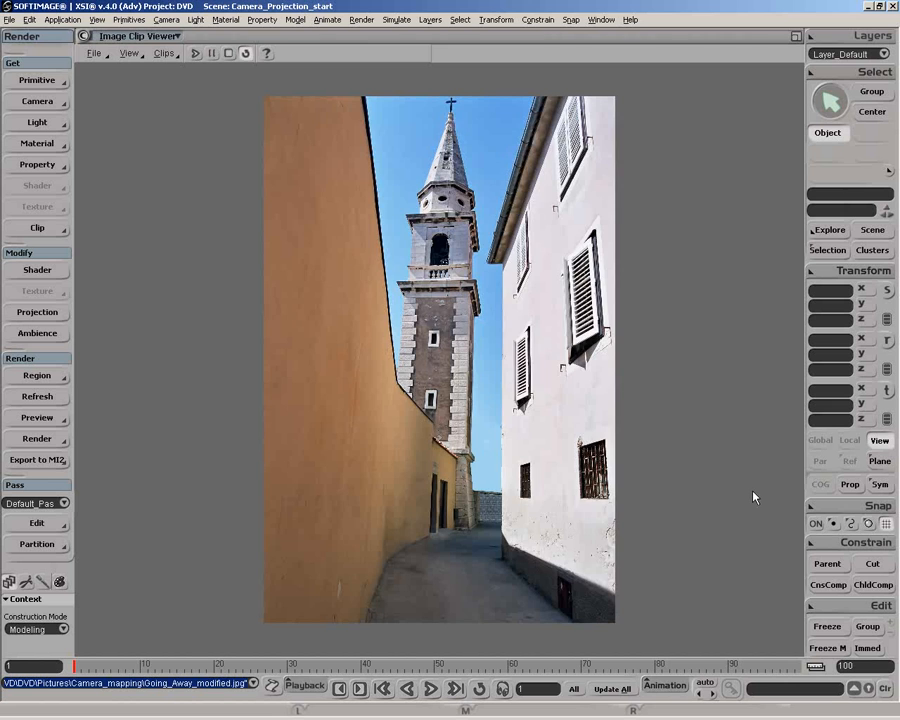
Restore the four-view layout and assign the Going_Away_modified1 clip as the Camera view's rotoscopy image
left_click(795, 35)
left_click(752, 37)
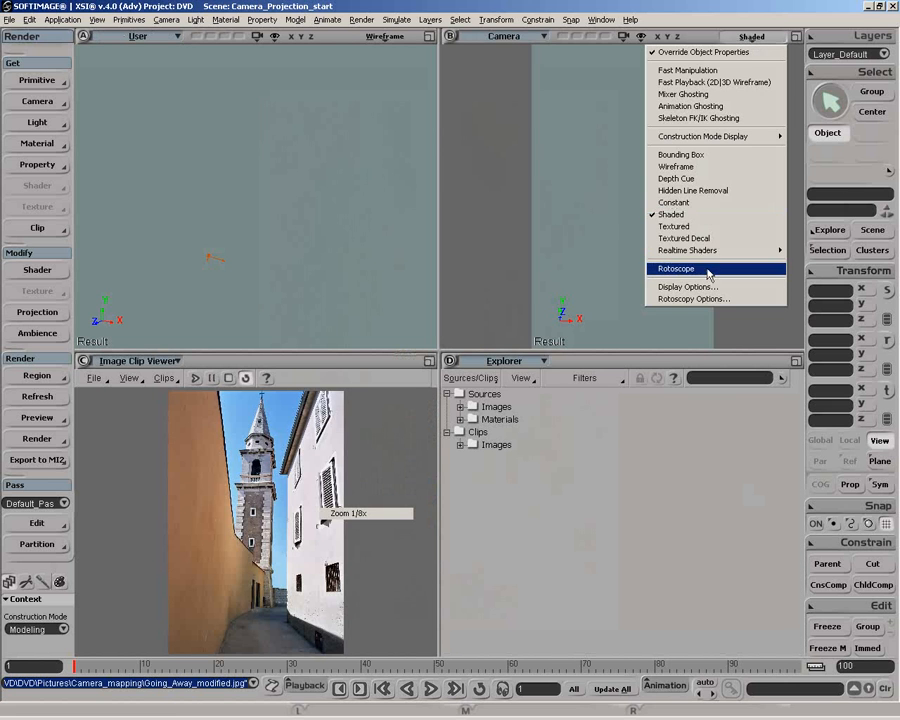
left_click(700, 299)
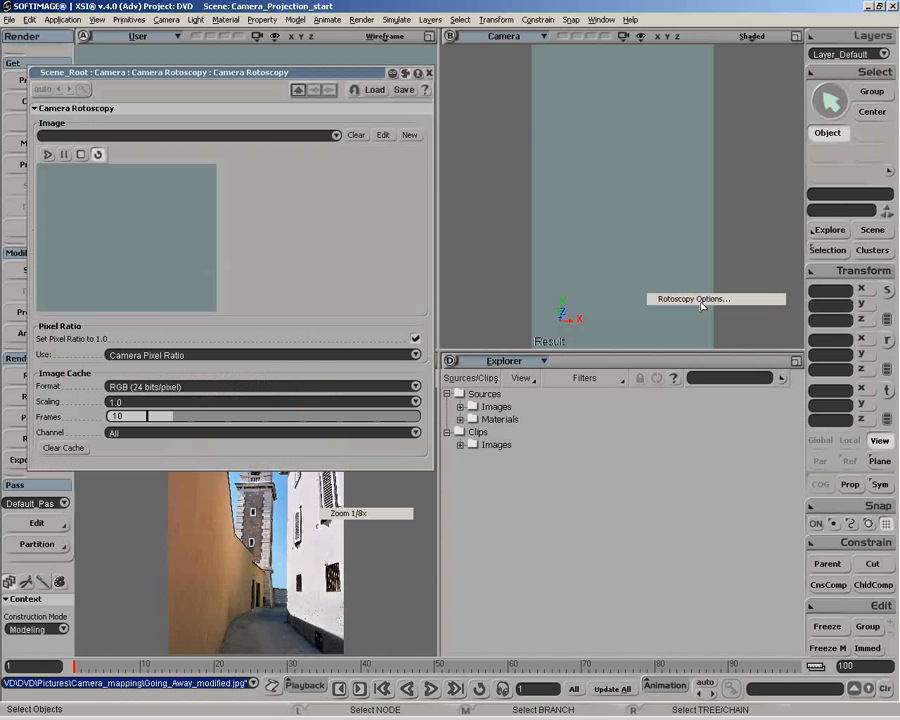
left_click(336, 135)
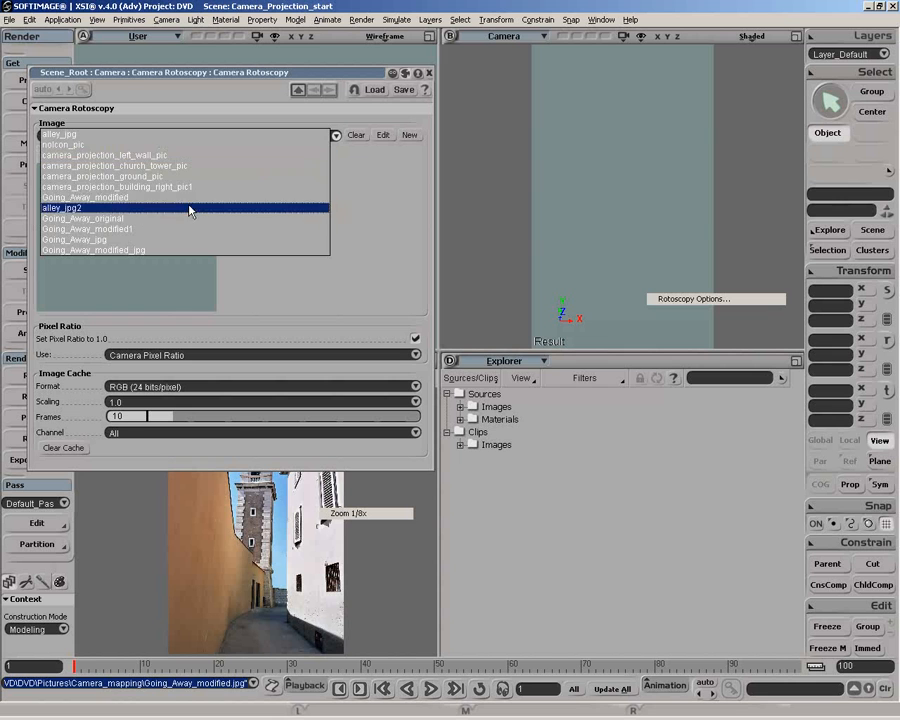
left_click(180, 230)
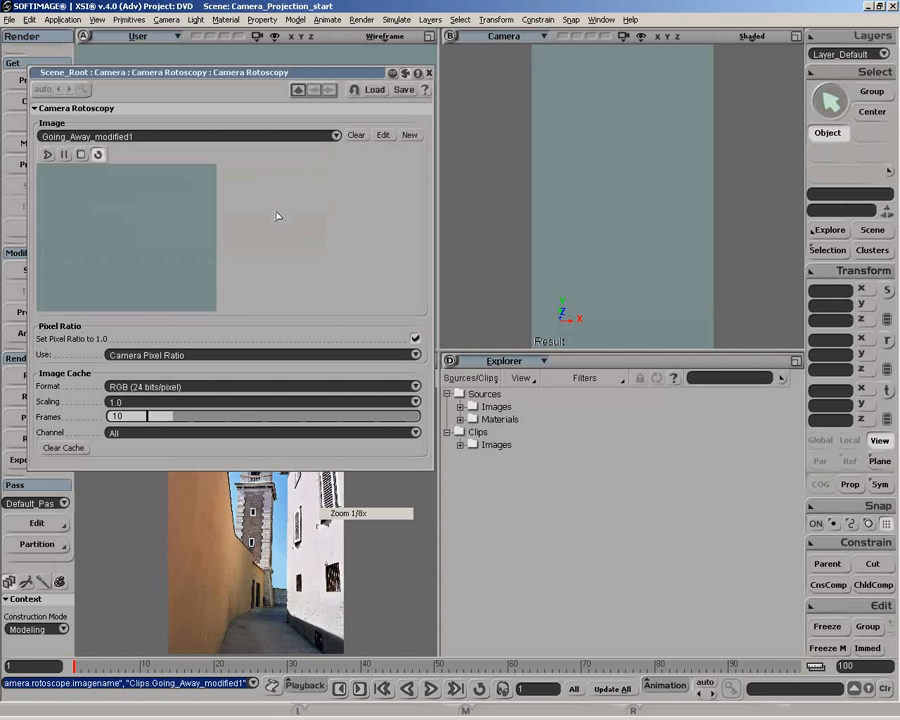
left_click(429, 73)
Enable Rotoscope display in the Camera view and maximize that view
left_click(758, 37)
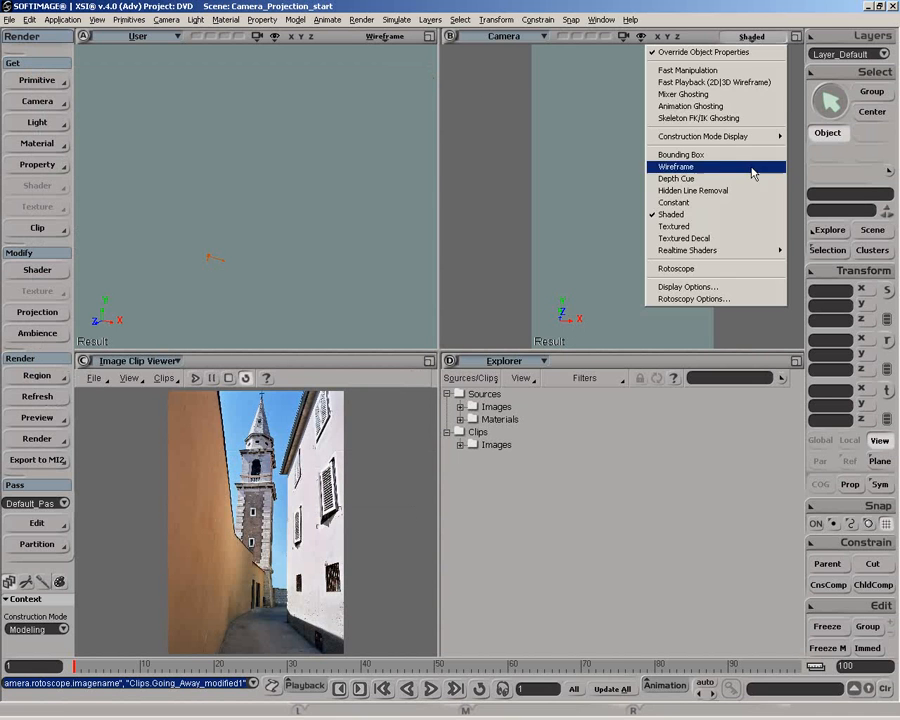
left_click(733, 270)
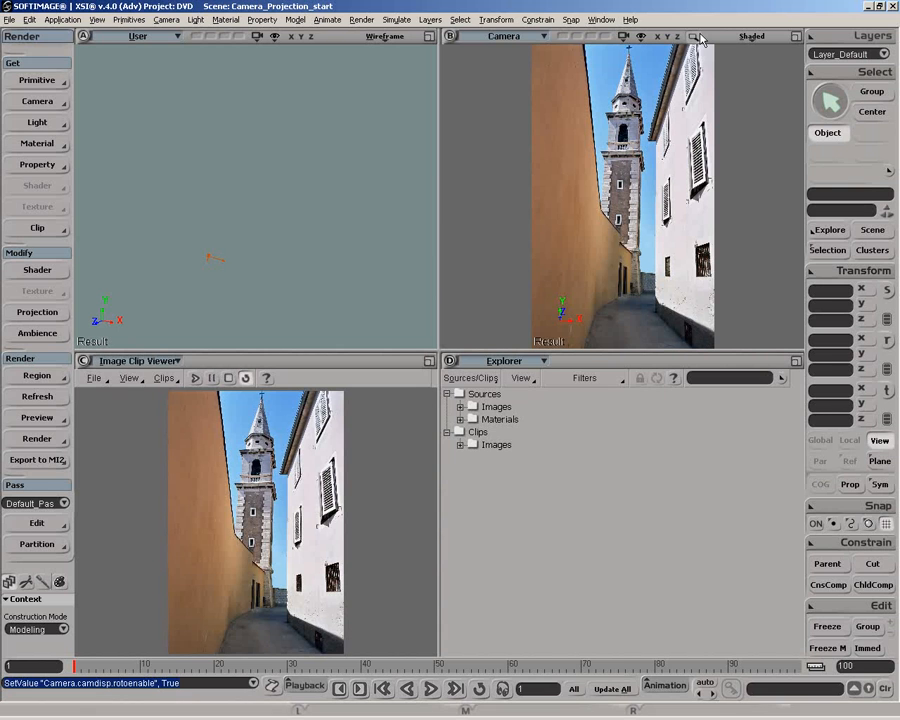
left_click(796, 38)
key("z")
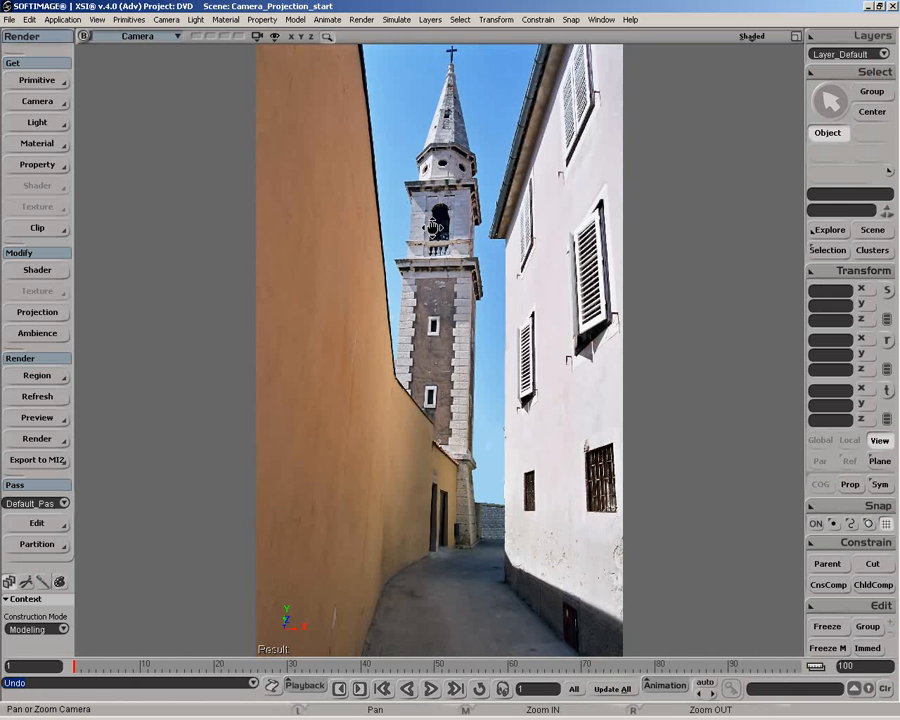
key("space")
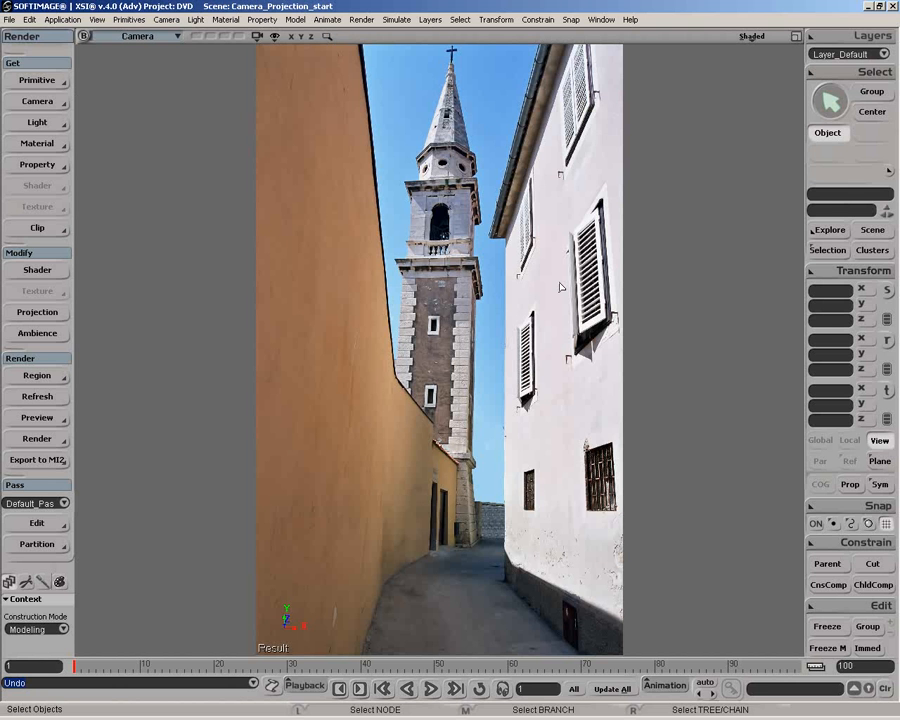
Create a polygon mesh cube and pan the camera so the cube sits over the lower part of the orange wall
left_click(45, 84)
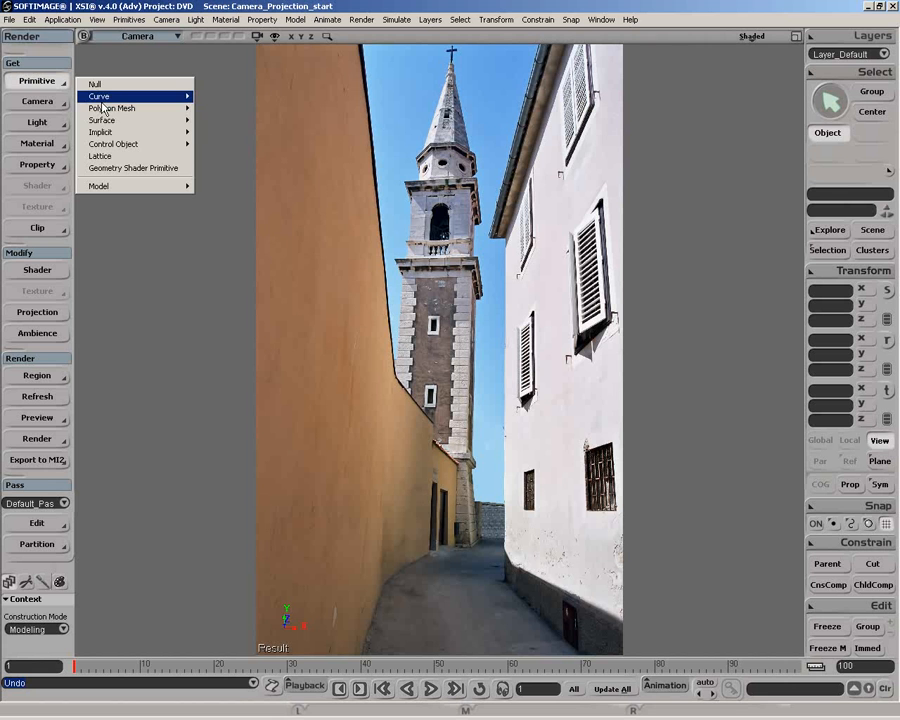
mouse_move(104, 108)
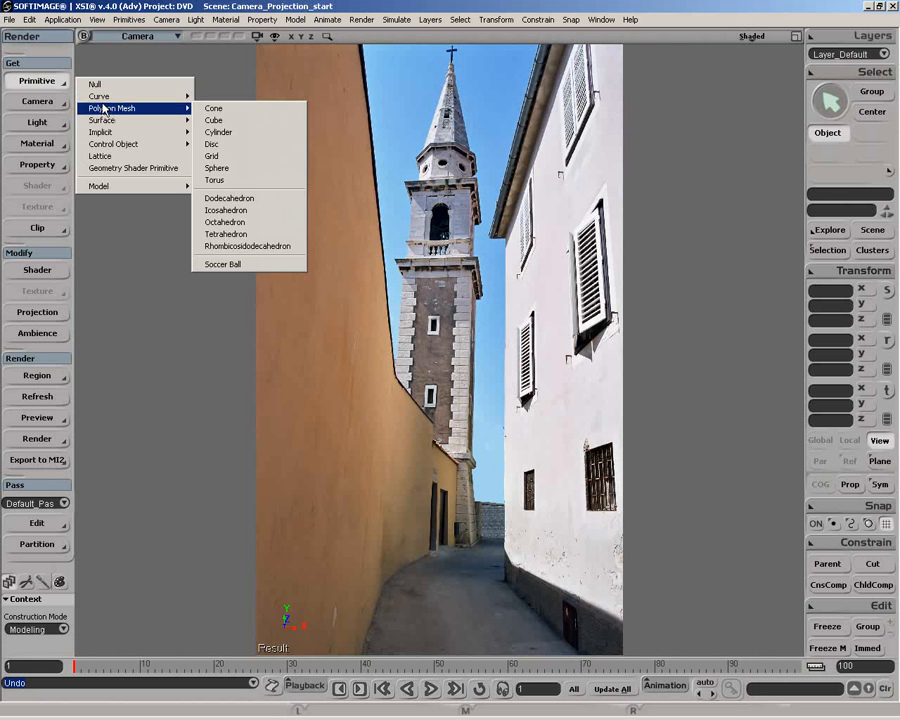
left_click(234, 120)
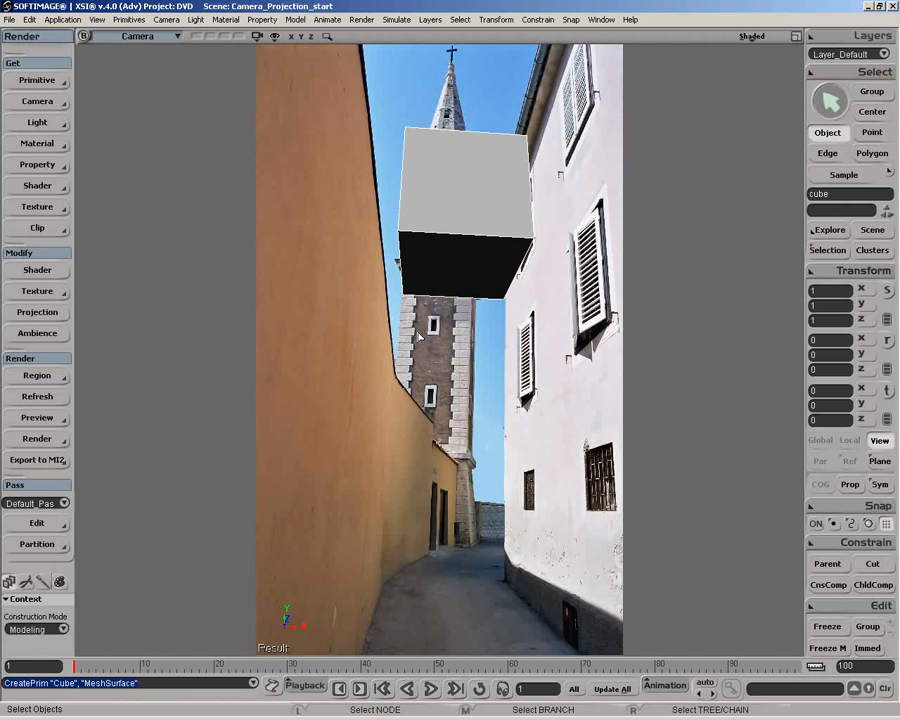
key("z")
left_click_drag(420, 300, 376, 443)
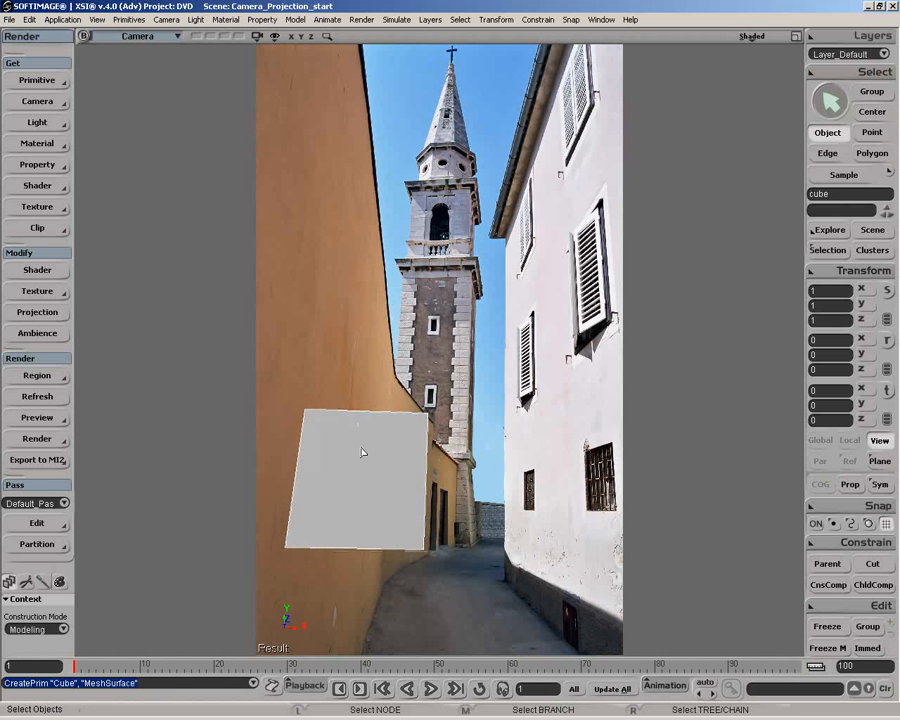
Orbit the camera slightly and translate the cube toward it to about 18.85 on local Z
key("o")
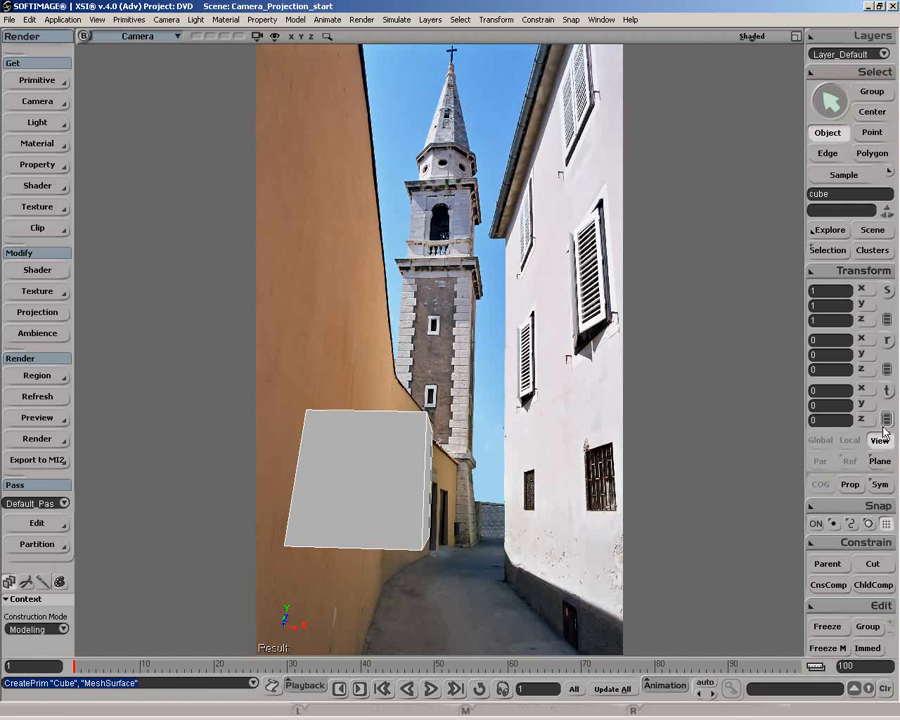
key("v")
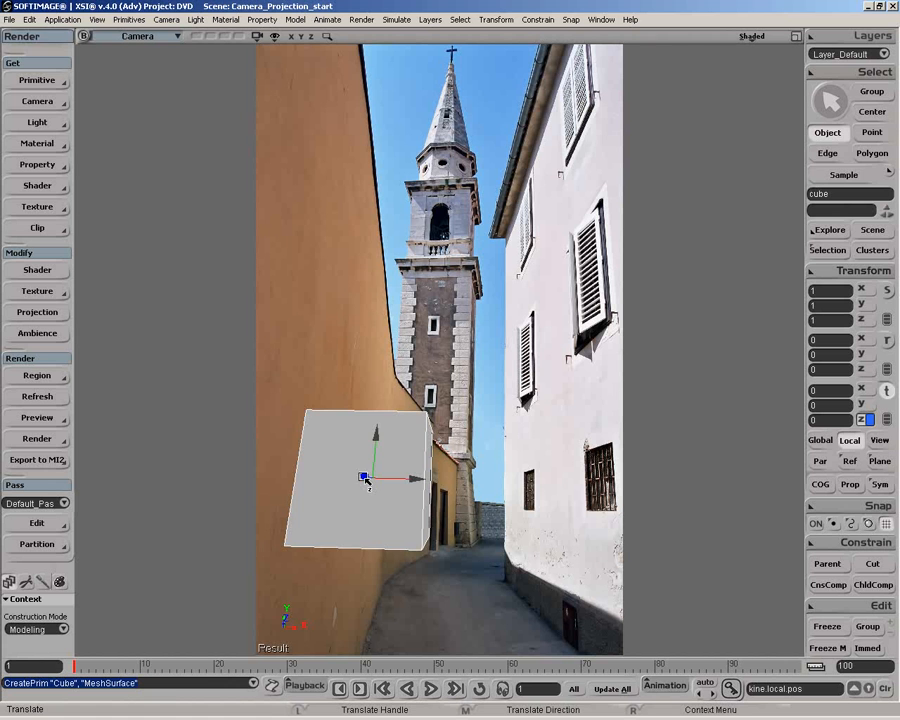
left_click_drag(364, 477, 411, 432)
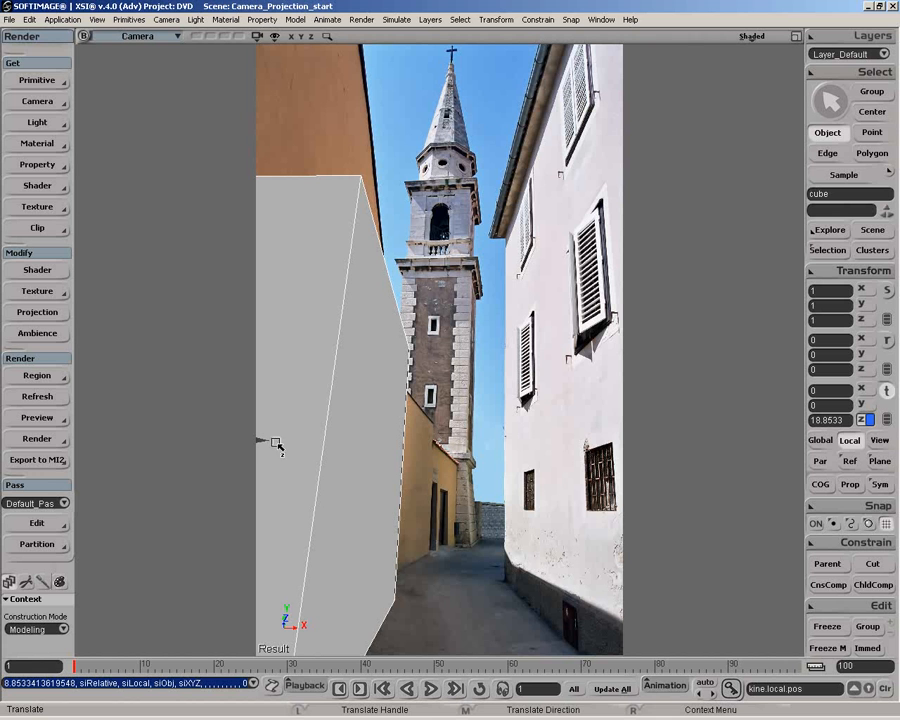
Display the Camera view in Wireframe and translate the cube to about -0.45 on local X
left_click(750, 36)
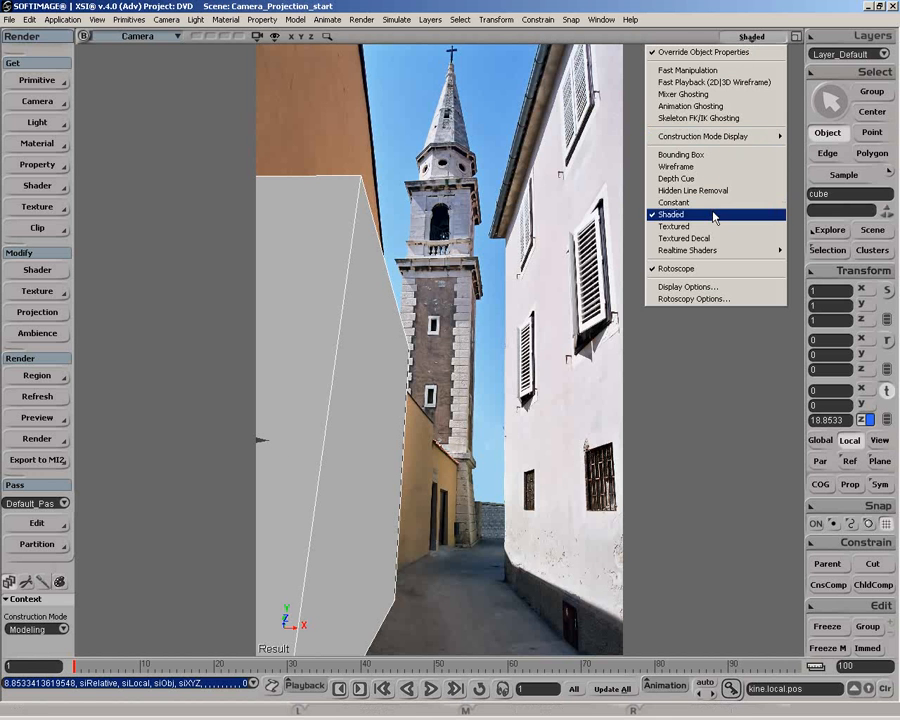
left_click(680, 167)
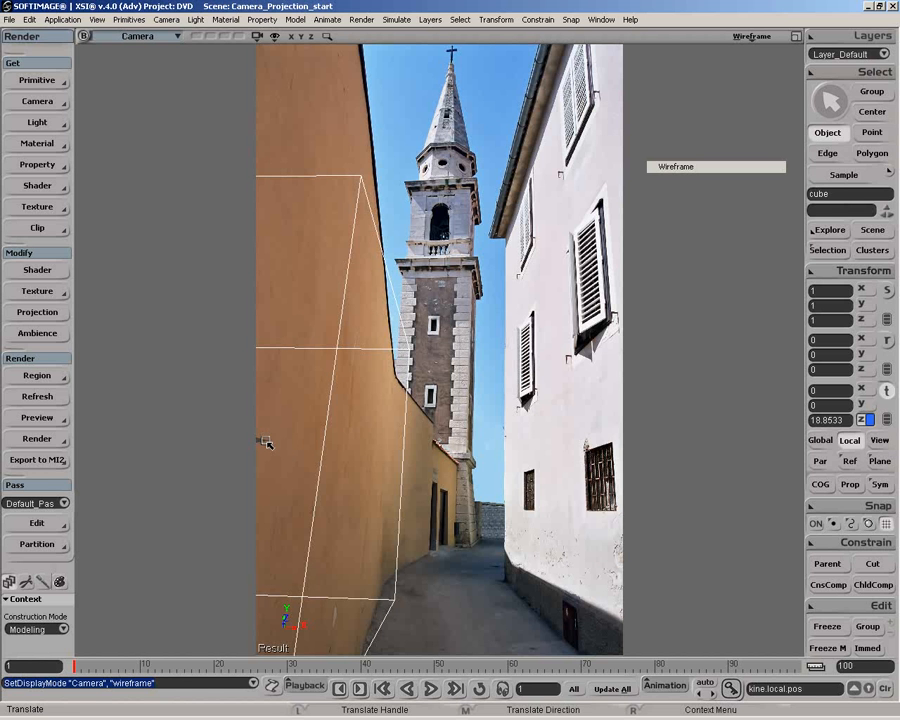
left_click_drag(266, 443, 250, 441)
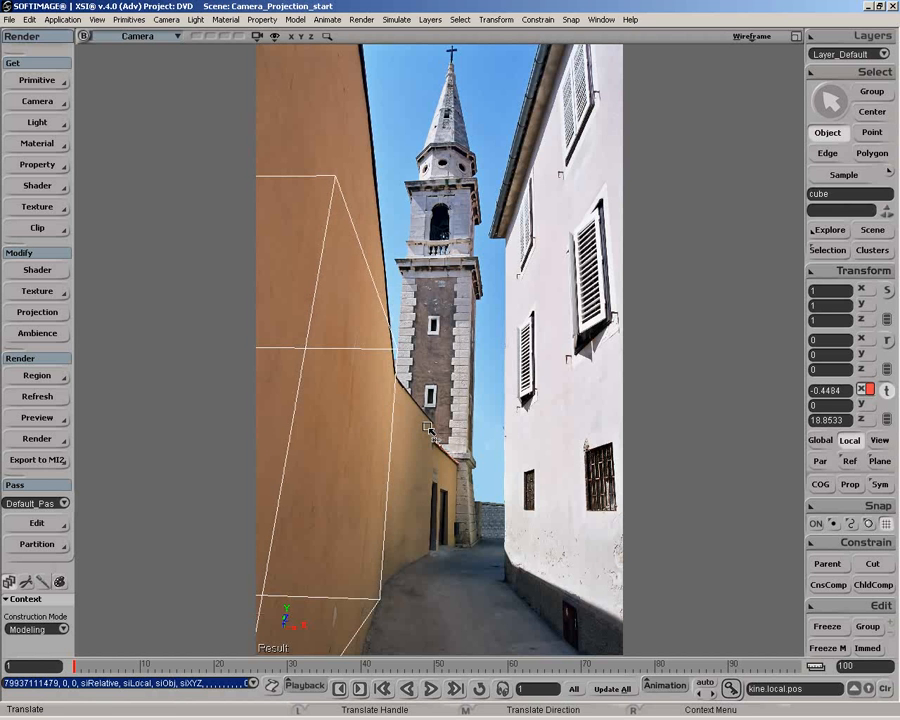
Orbit, zoom out and dolly the camera to bring the cube's perspective closer to the orange wall in the photo
key("o")
left_click_drag(426, 434, 427, 437)
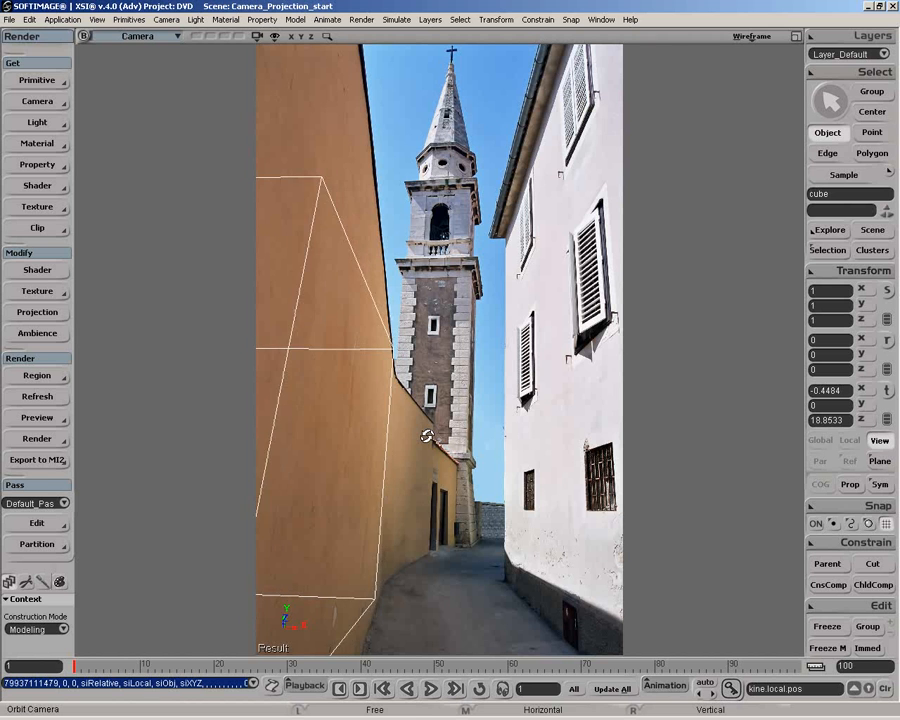
key("v")
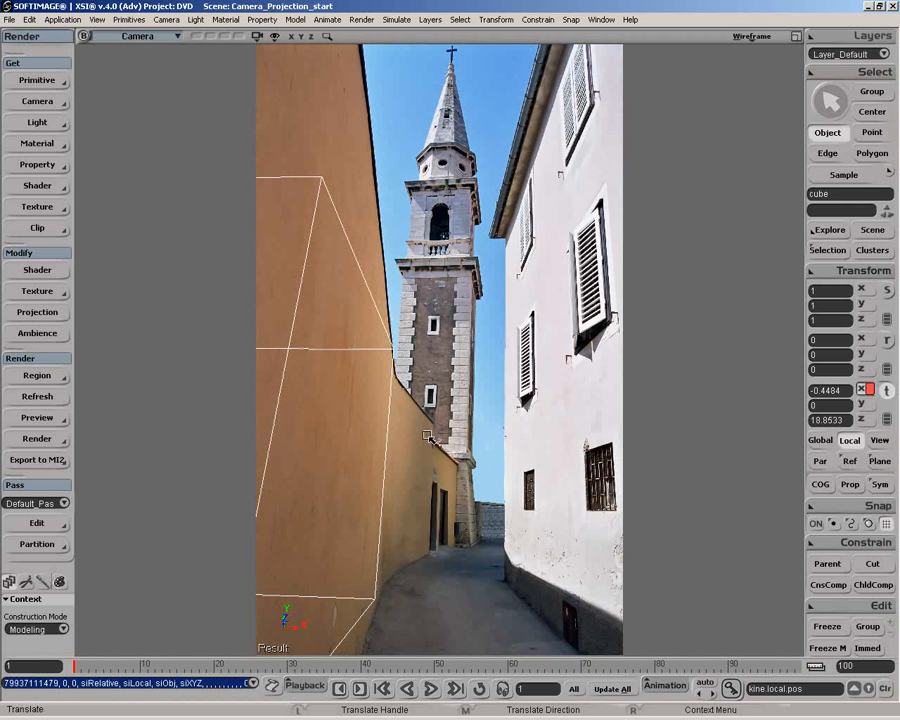
key("z")
right_click(427, 436)
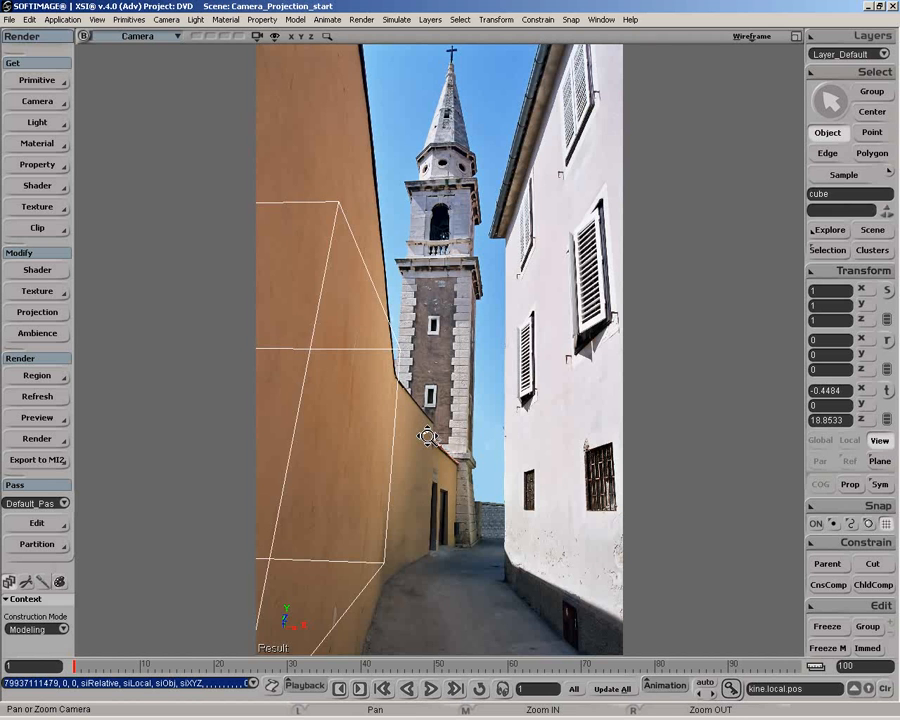
right_click(427, 436)
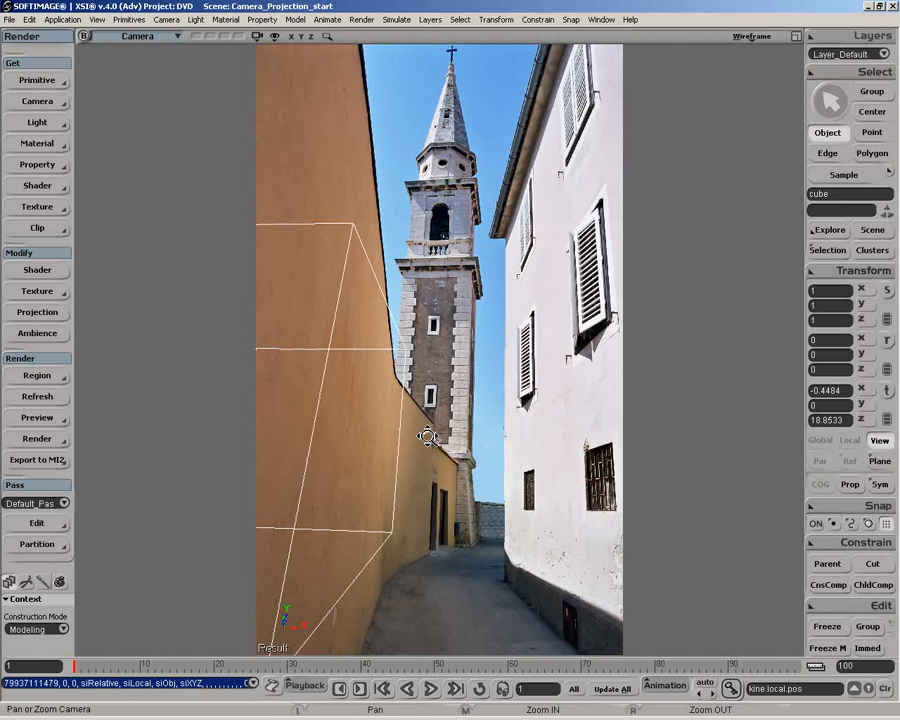
key("p")
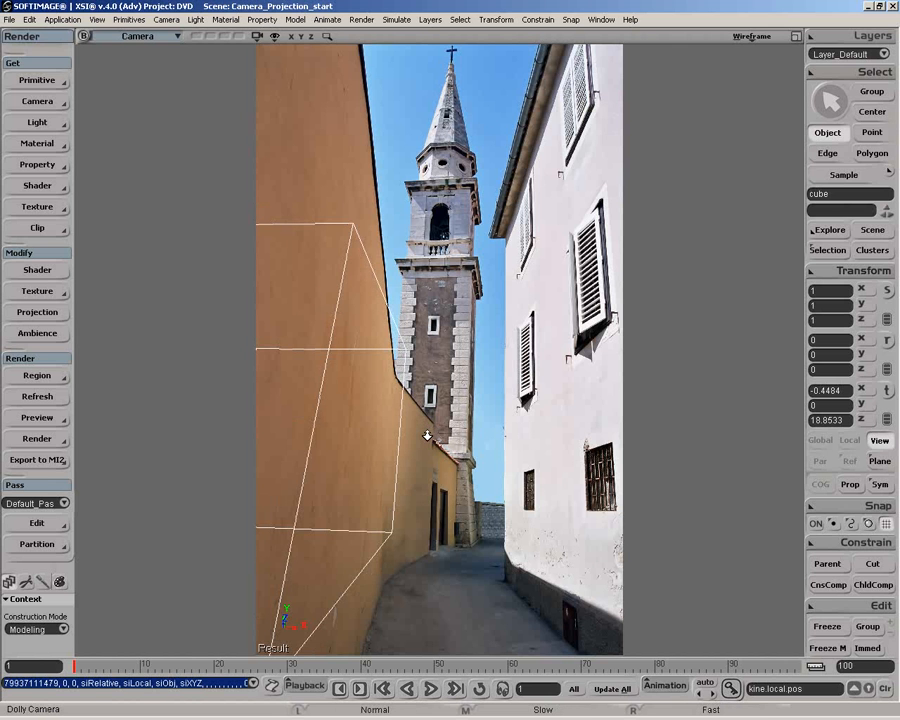
mouse_move(430, 432)
left_mouse_down()
mouse_move(404, 457)
mouse_move(414, 439)
left_mouse_up()
Zoom in and dolly the camera back to refine how the cube's edges converge along the orange wall
key("v")
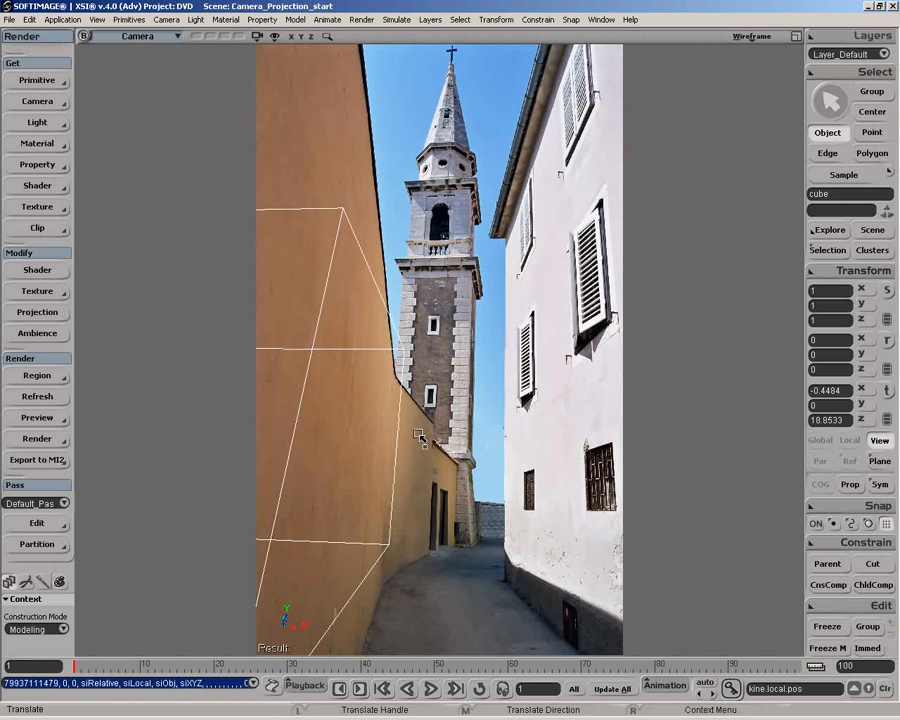
key("z")
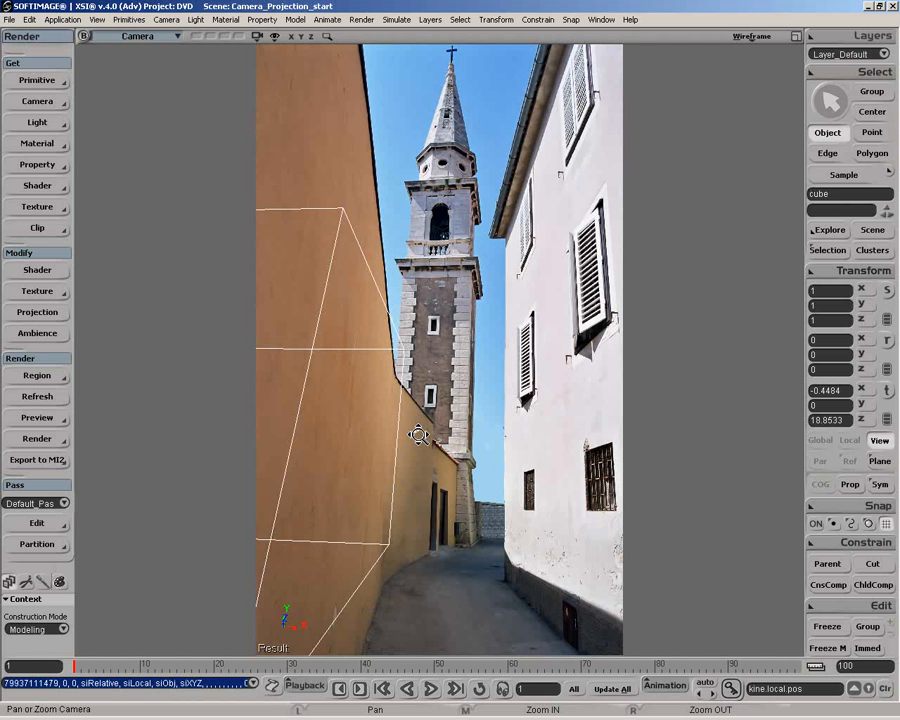
middle_click(418, 435)
middle_click(418, 435)
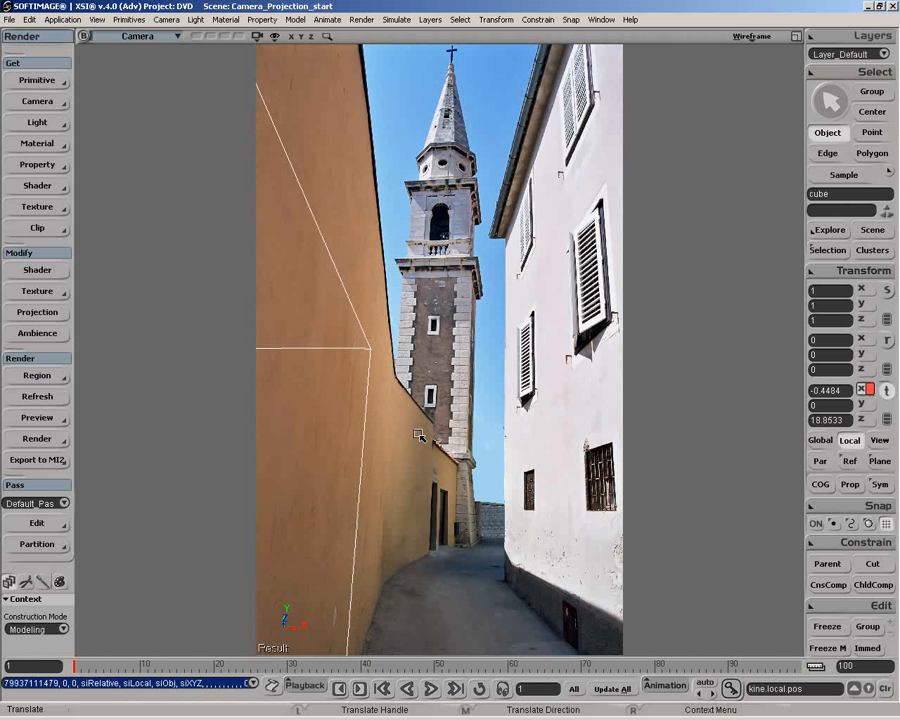
key("p")
left_click_drag(418, 435, 450, 407)
key("p")
key("space")
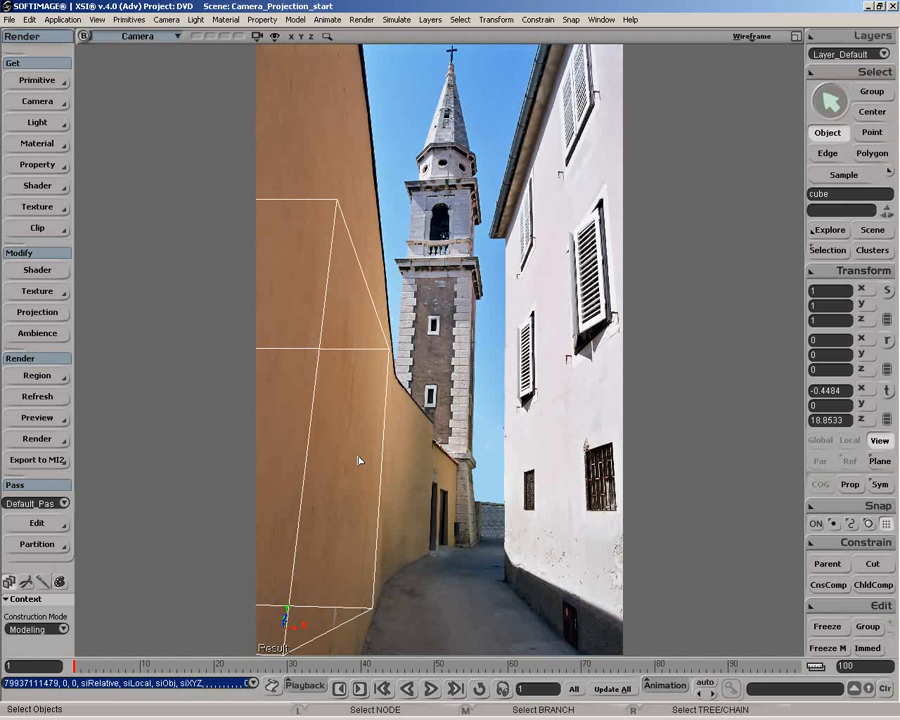
Zoom the camera and translate the cube to about -1.40, -0.13, 18.80 so its edges align with the orange wall
key("v")
left_click_drag(359, 461, 368, 462)
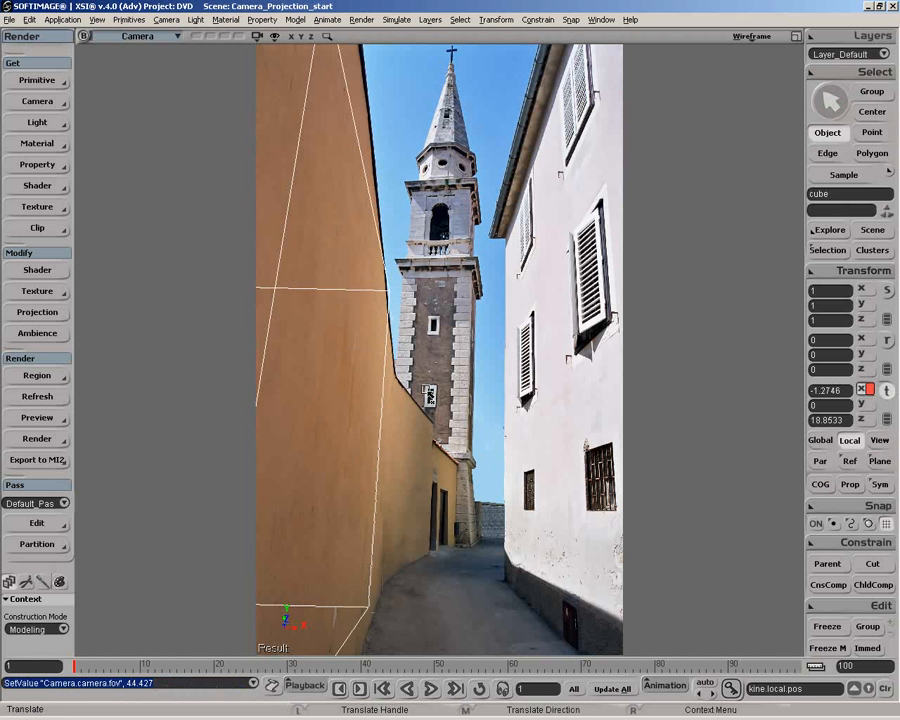
key("z")
left_click_drag(371, 409, 378, 432)
key("v")
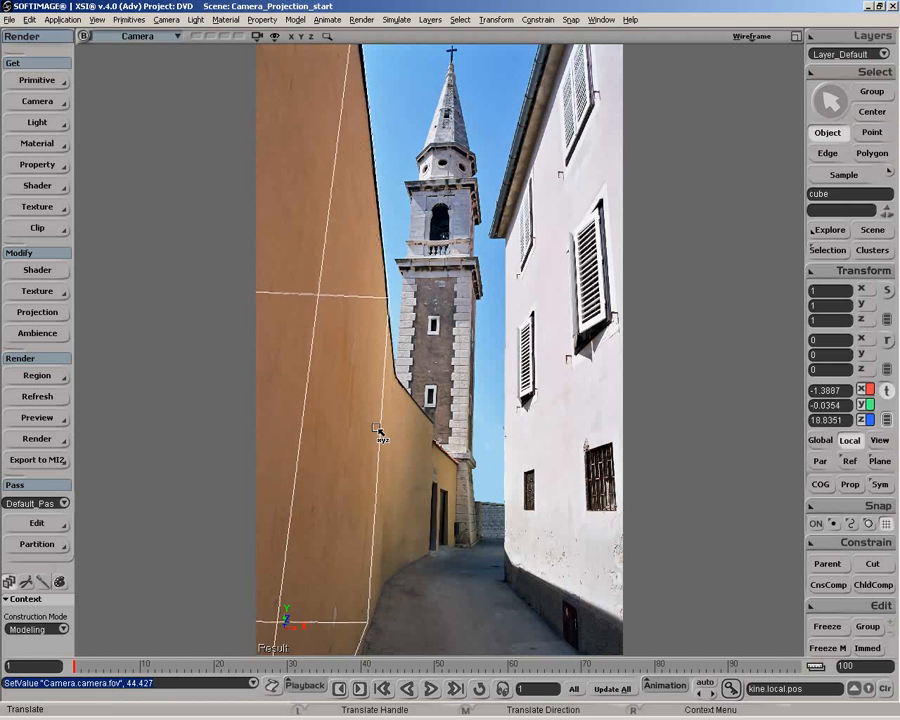
key("space")
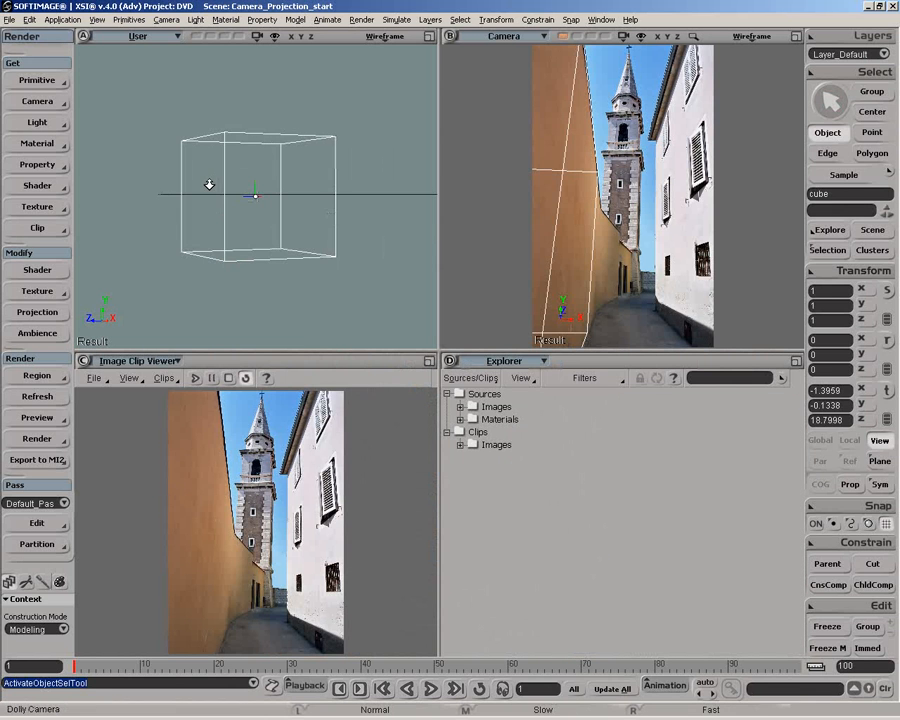
key("u")
left_click(209, 190)
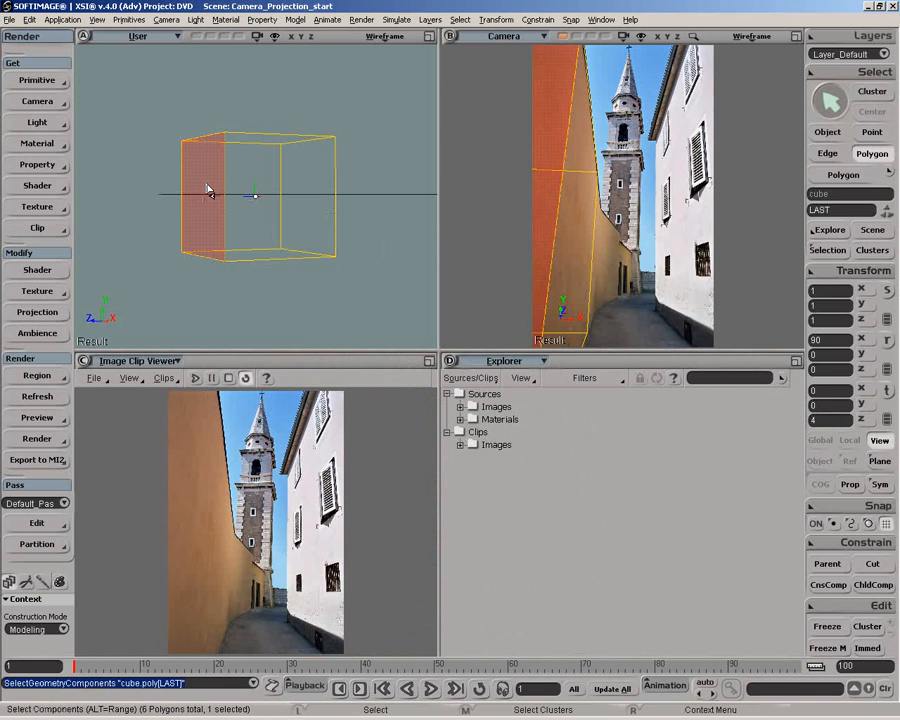
key("space")
Select the four points at the cube's near end and translate them outward to about 6.56 on Z
key("t")
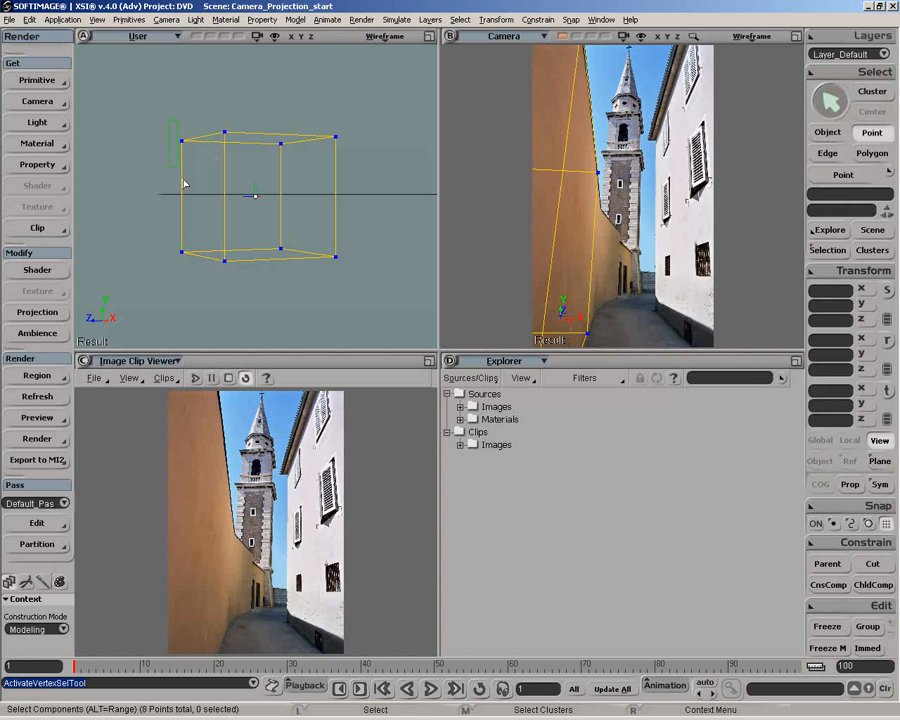
left_click_drag(168, 120, 229, 282)
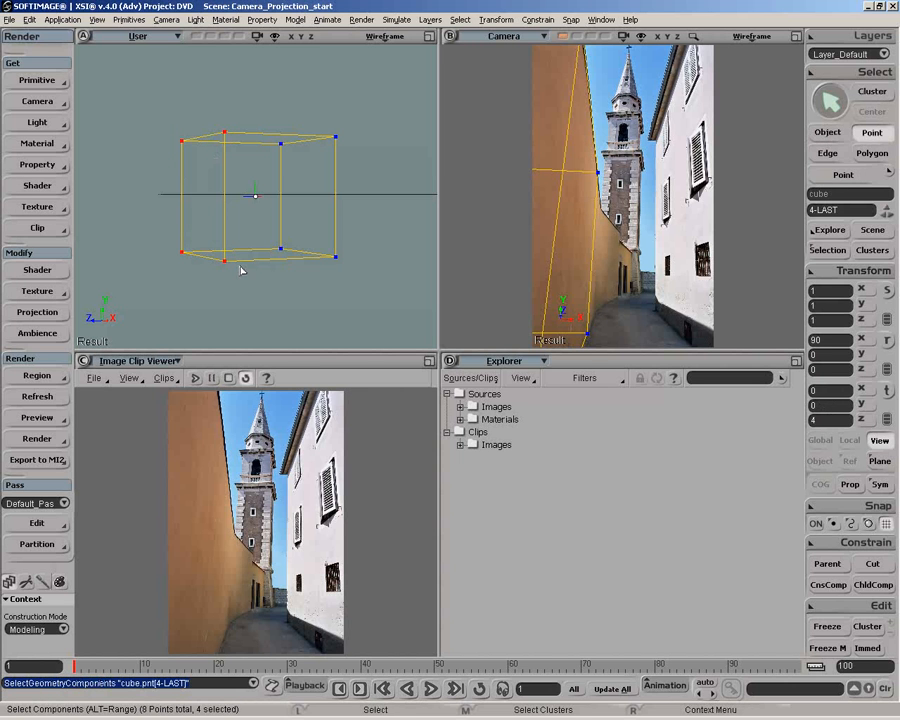
key("v")
left_click_drag(185, 203, 150, 209)
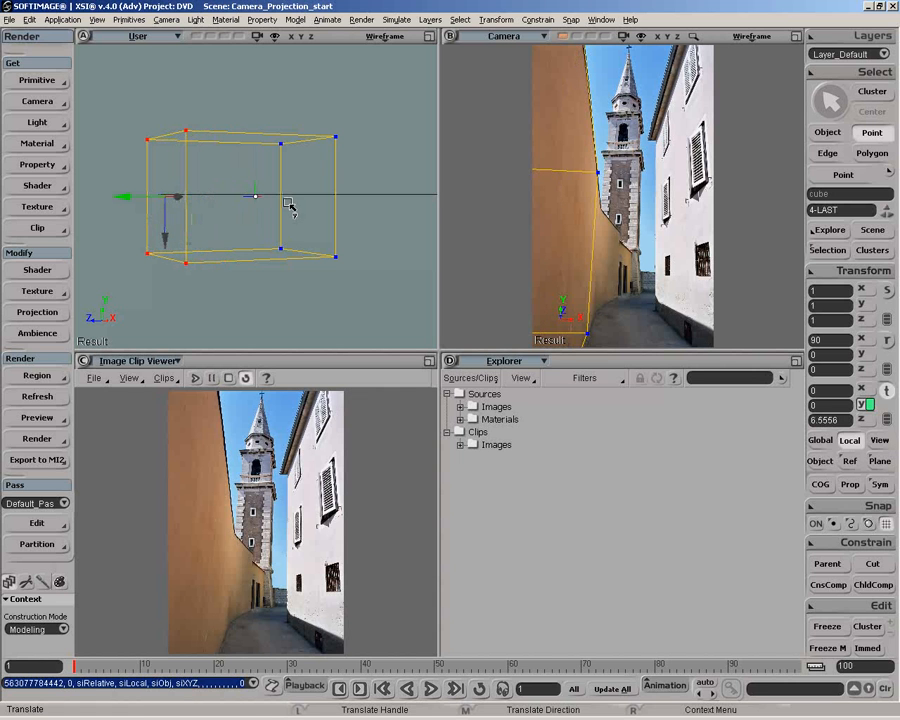
Select the four points at the cube's far end and translate them outward to about -8.66 on Z
key("t")
left_click_drag(275, 127, 338, 262)
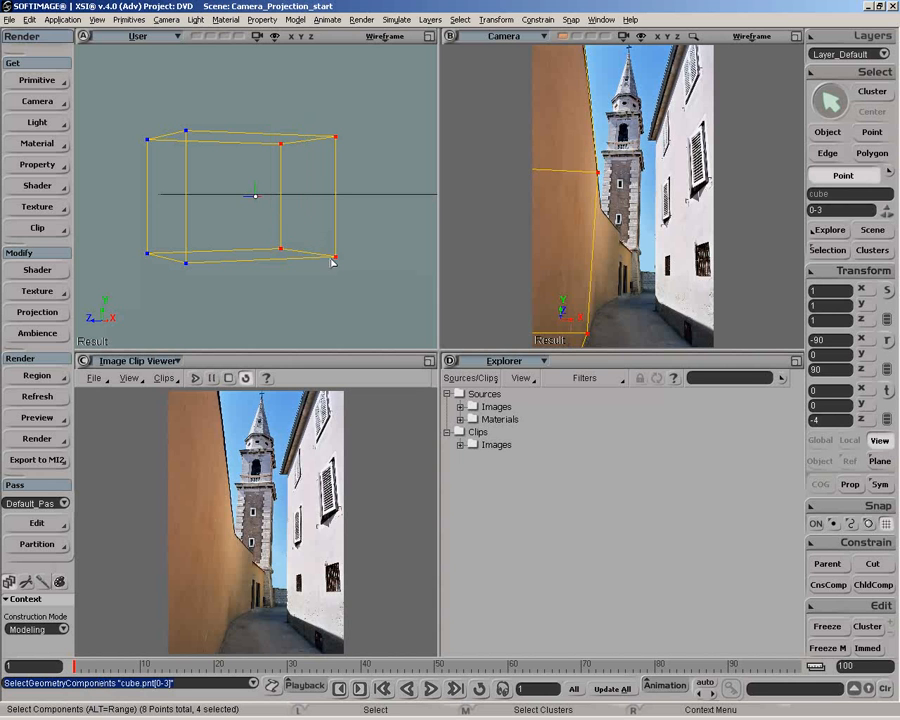
key("v")
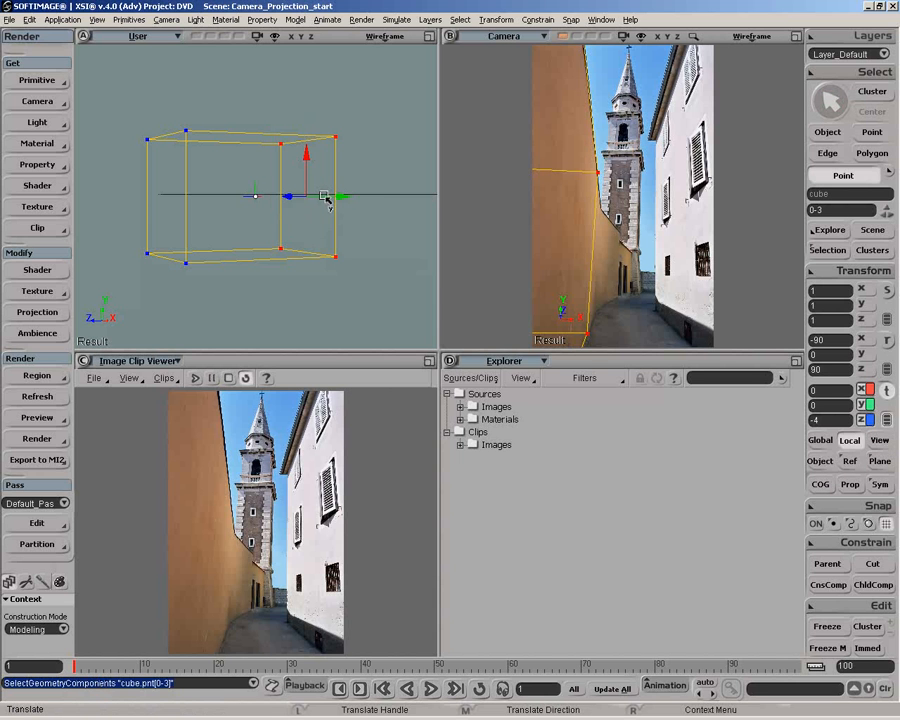
left_click_drag(330, 198, 384, 205)
key("space")
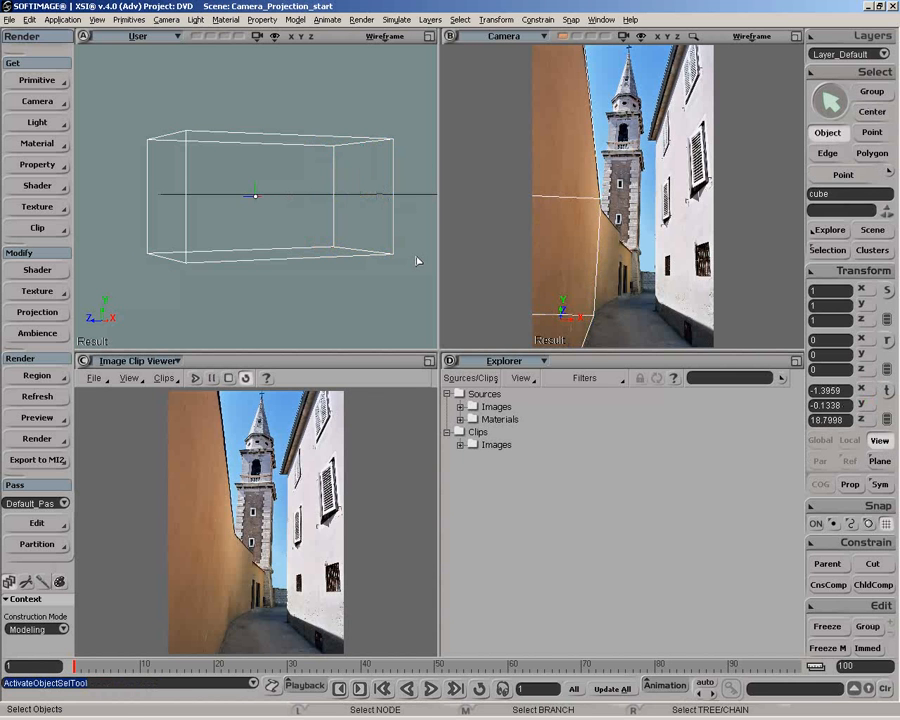
Duplicate the cube's far-end polygon to extrude it and translate the new face outward to about -22.63 on Z
key("o")
left_click_drag(402, 230, 363, 231)
key("u")
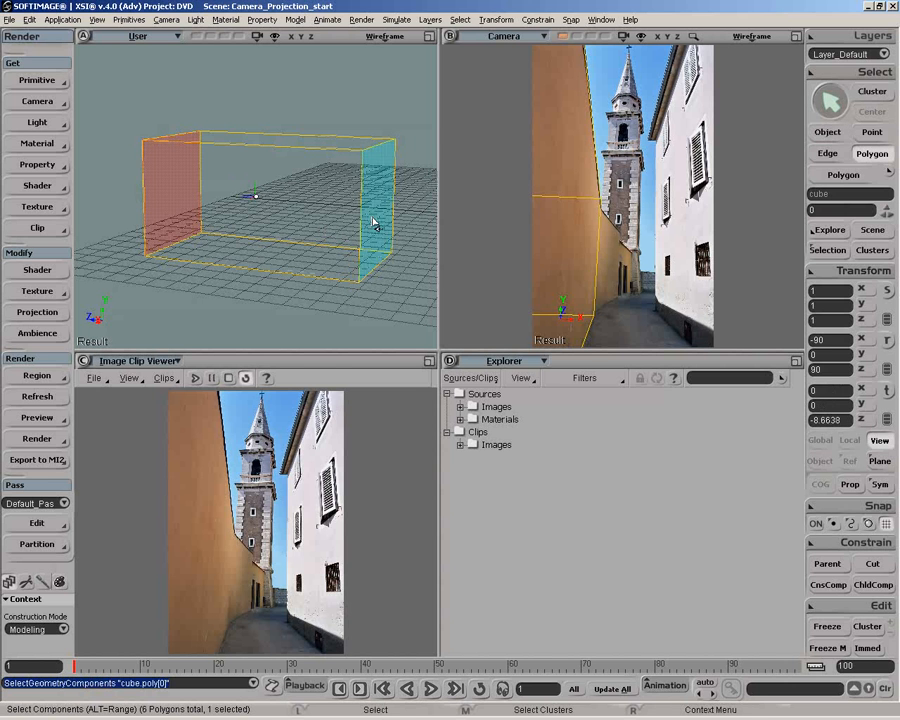
left_click(372, 221)
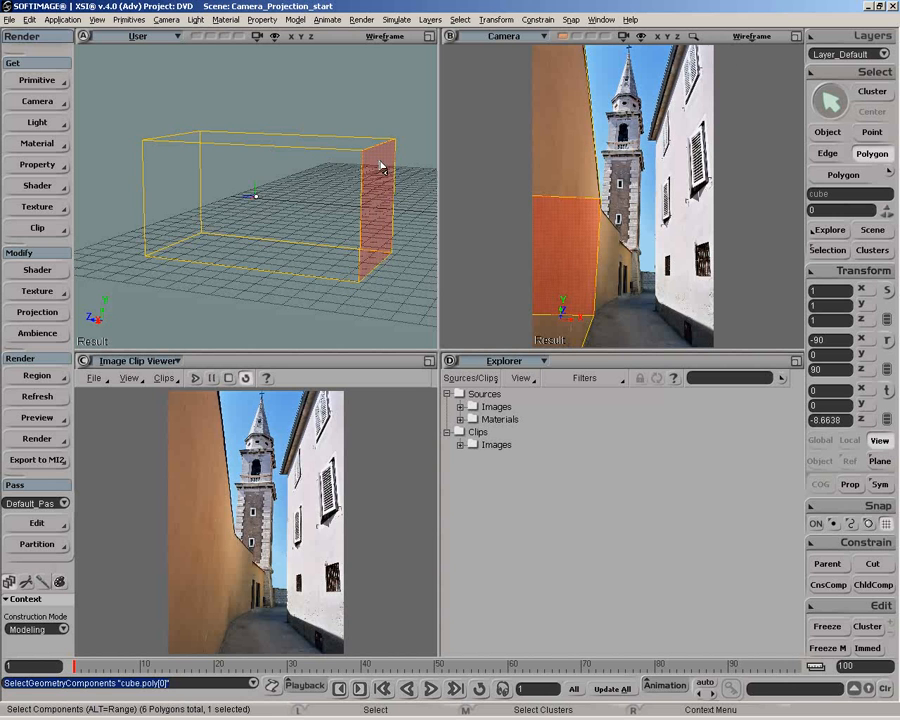
key("p")
left_click_drag(354, 187, 287, 257)
key("z")
key("ctrl+d")
key("o")
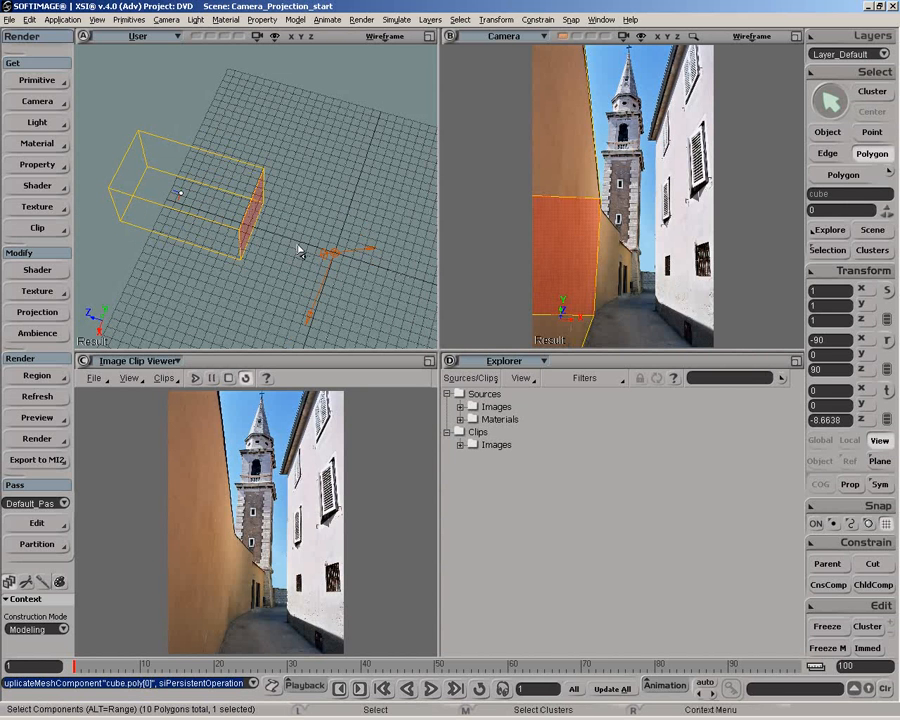
key("v")
left_click_drag(280, 228, 375, 255)
In the Top view, rotate the extruded end polygon to about -118.98 on X and translate it to about 2.44, 0, -22.52
left_click(175, 36)
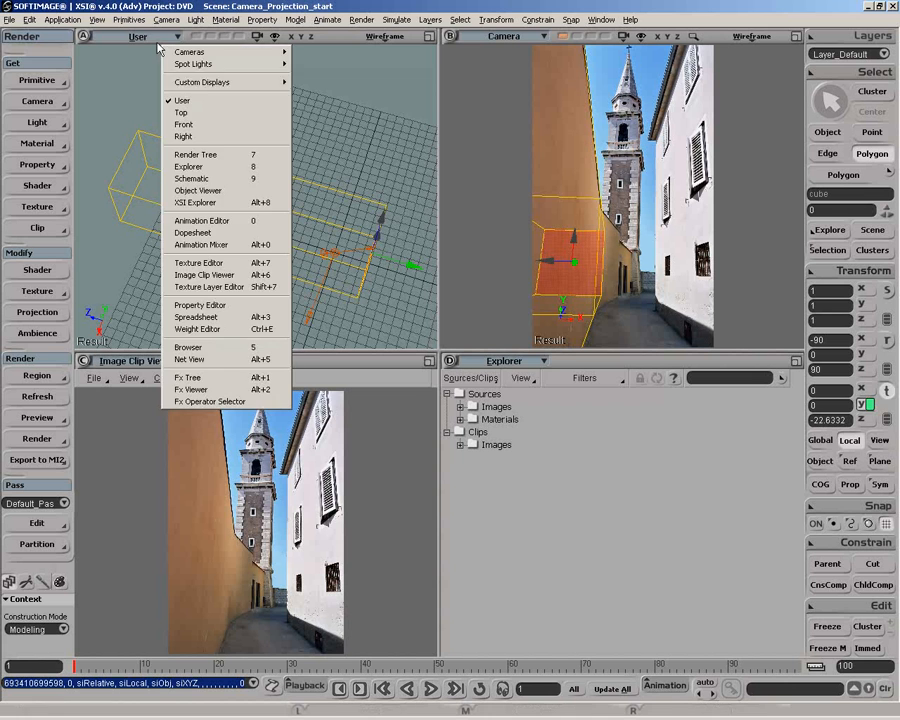
left_click(180, 111)
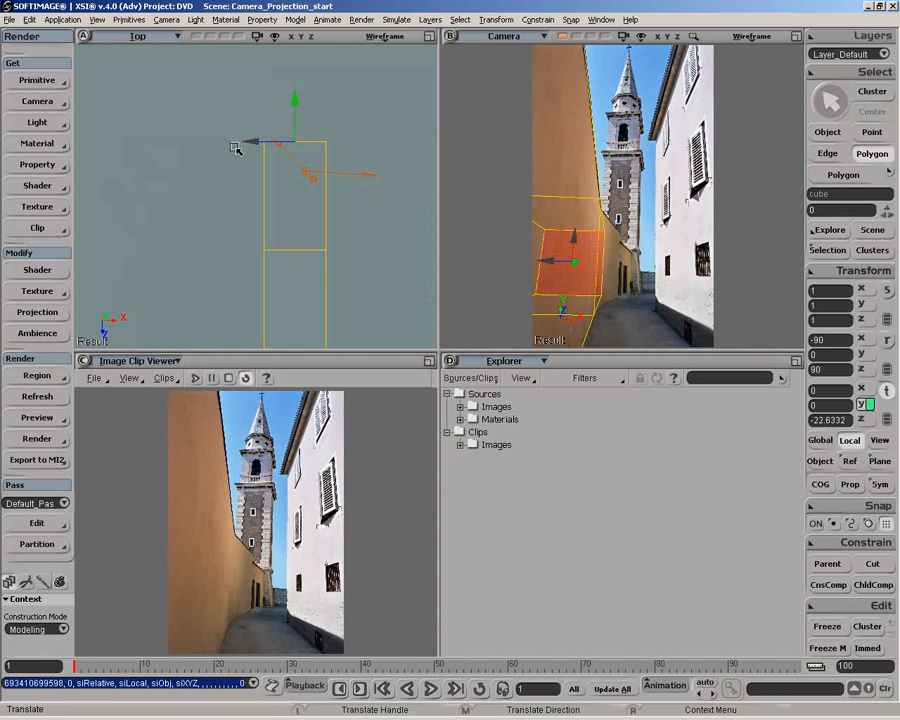
key("s")
scroll(300, 177, "down", 2)
key("v")
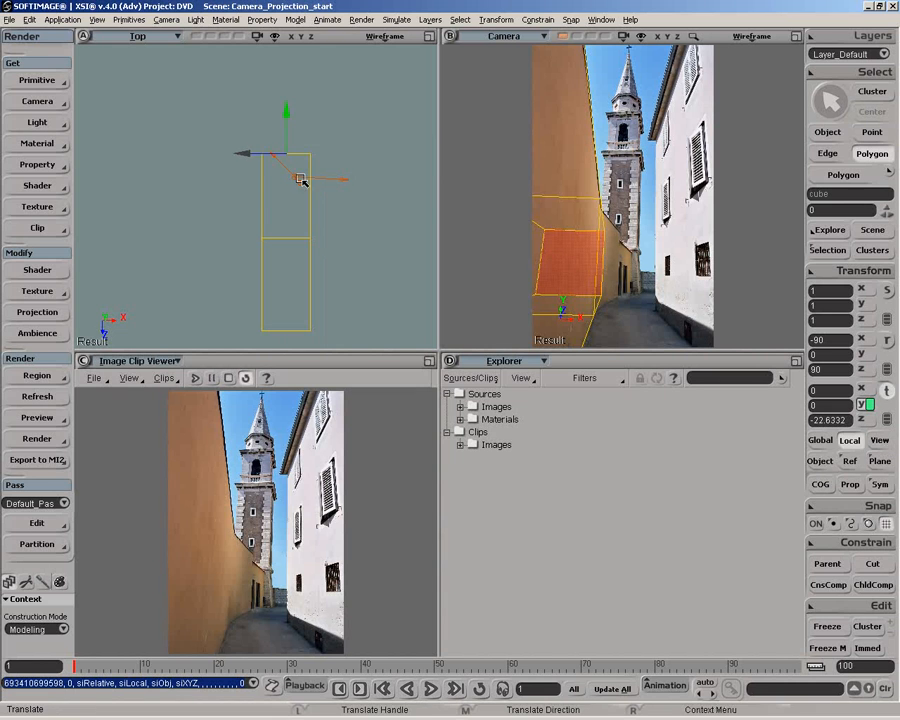
key("c")
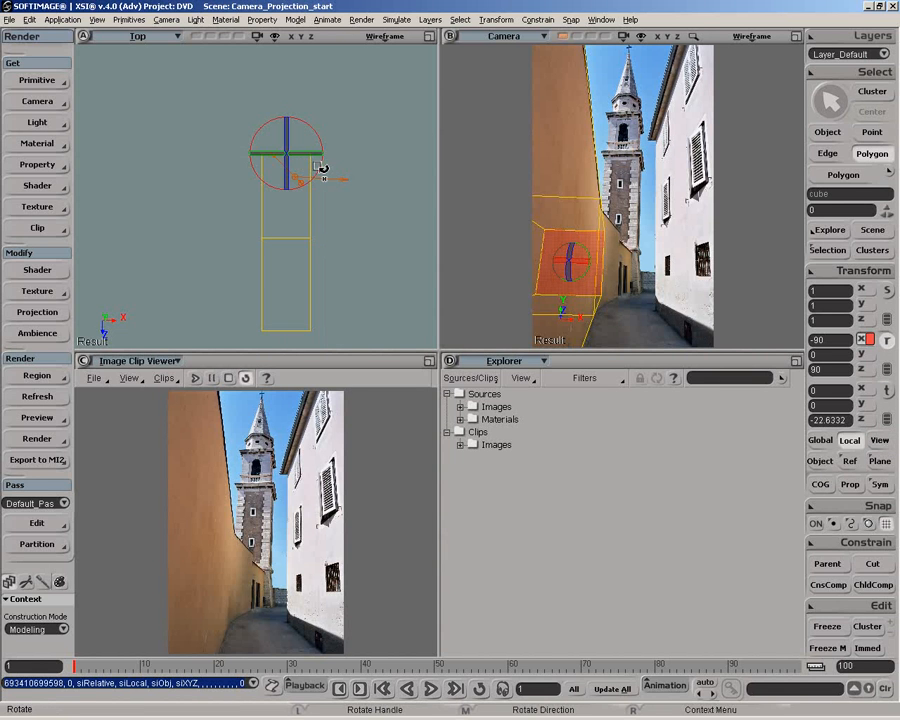
mouse_move(322, 172)
left_mouse_down()
mouse_move(301, 177)
mouse_move(305, 171)
left_mouse_up()
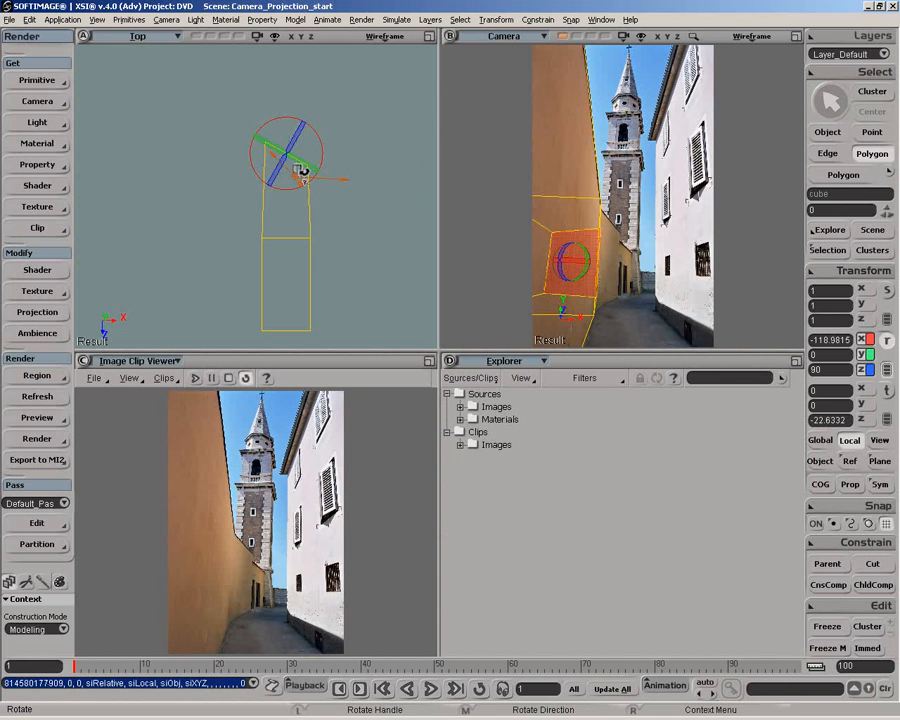
key("v")
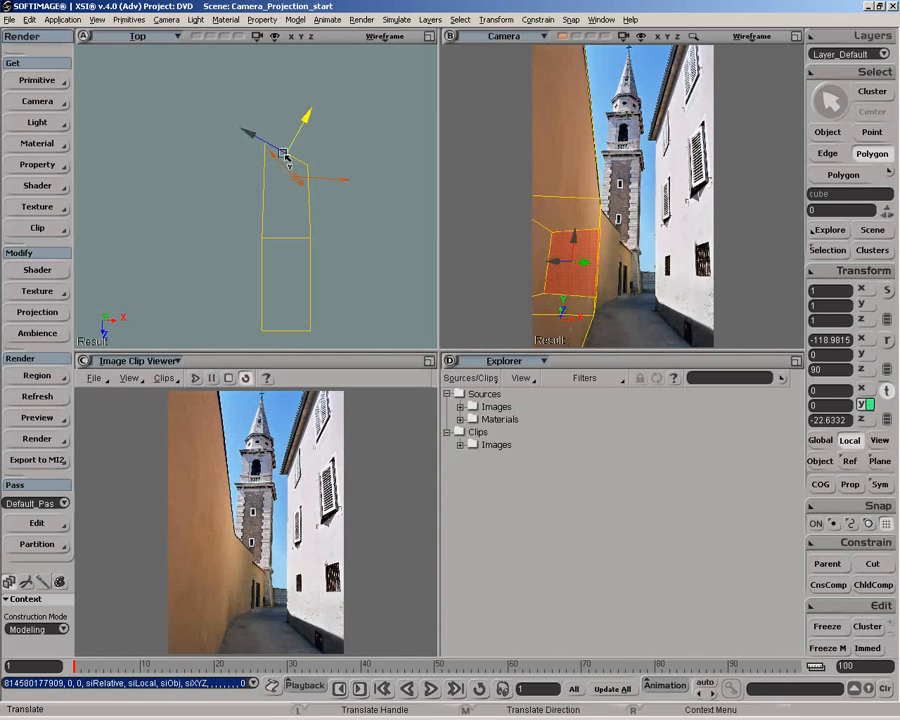
left_click_drag(285, 156, 302, 158)
Extrude the end polygon again, placing it at about 5.79, -0.44, -35.45 with an X rotation of about -109.87, and deselect the cube
key("u")
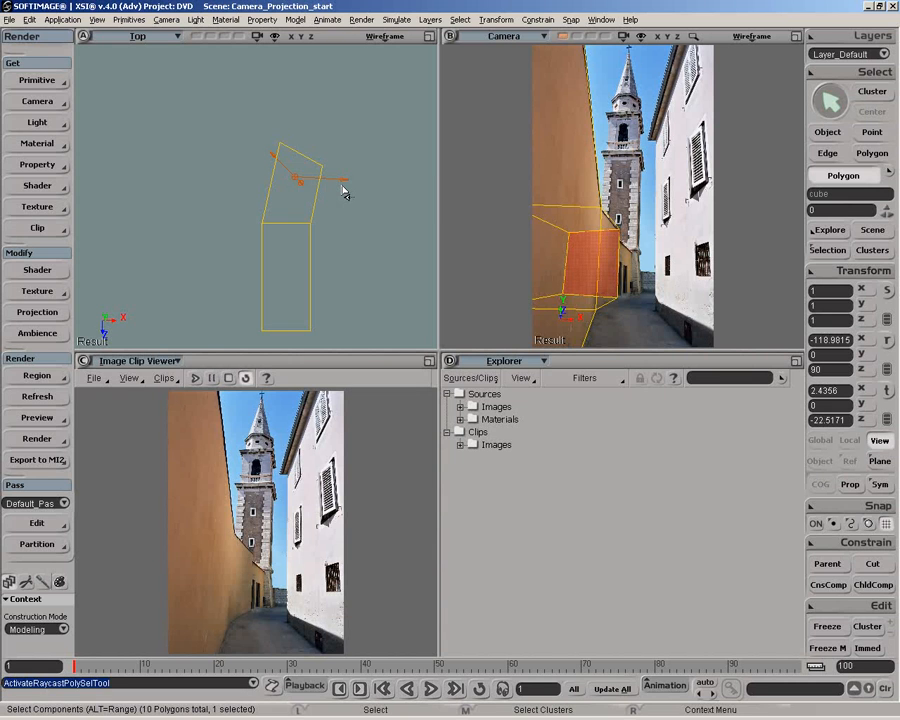
key("ctrl")
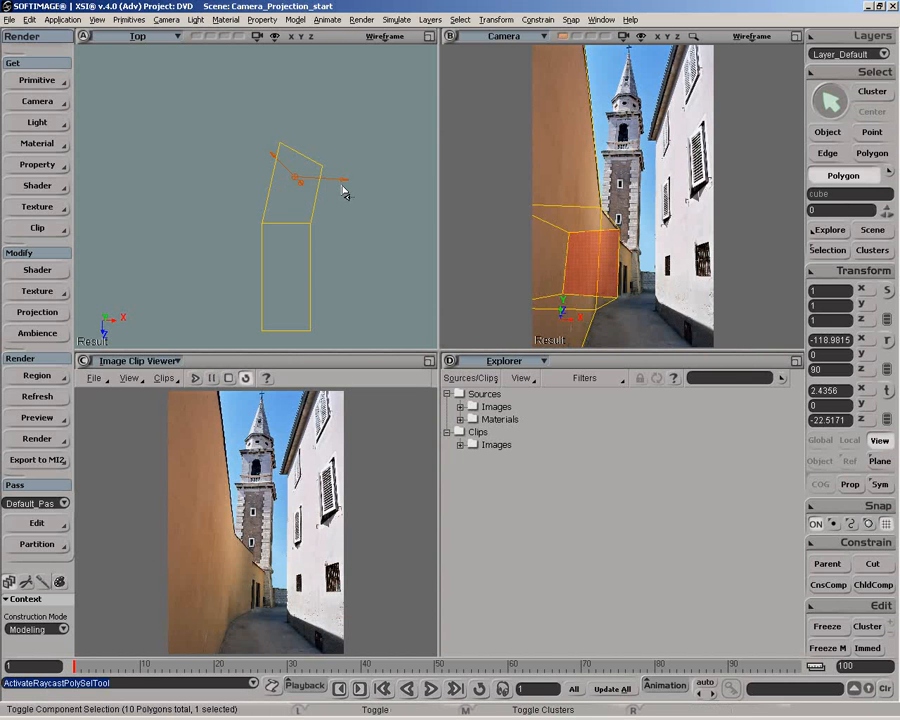
key("ctrl+d")
key("v")
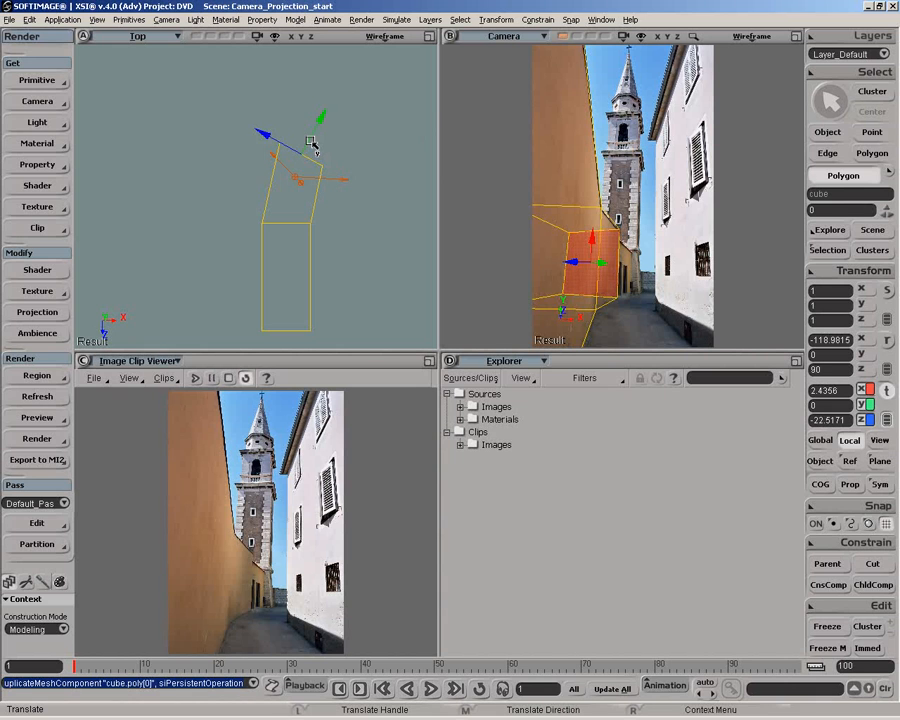
mouse_move(313, 145)
left_mouse_down()
mouse_move(416, 96)
mouse_move(301, 134)
left_mouse_up()
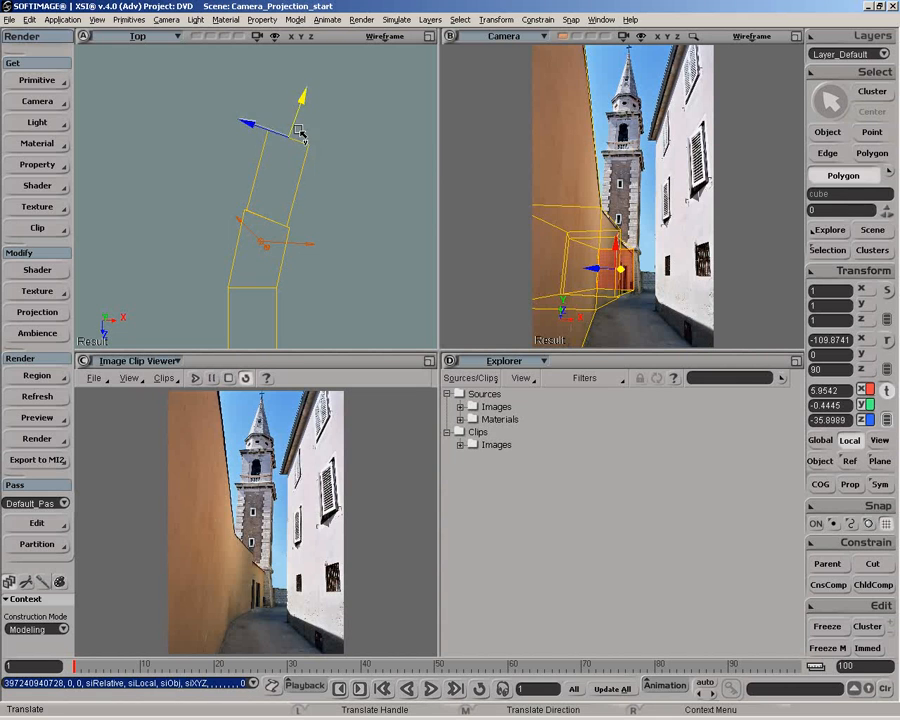
key("space")
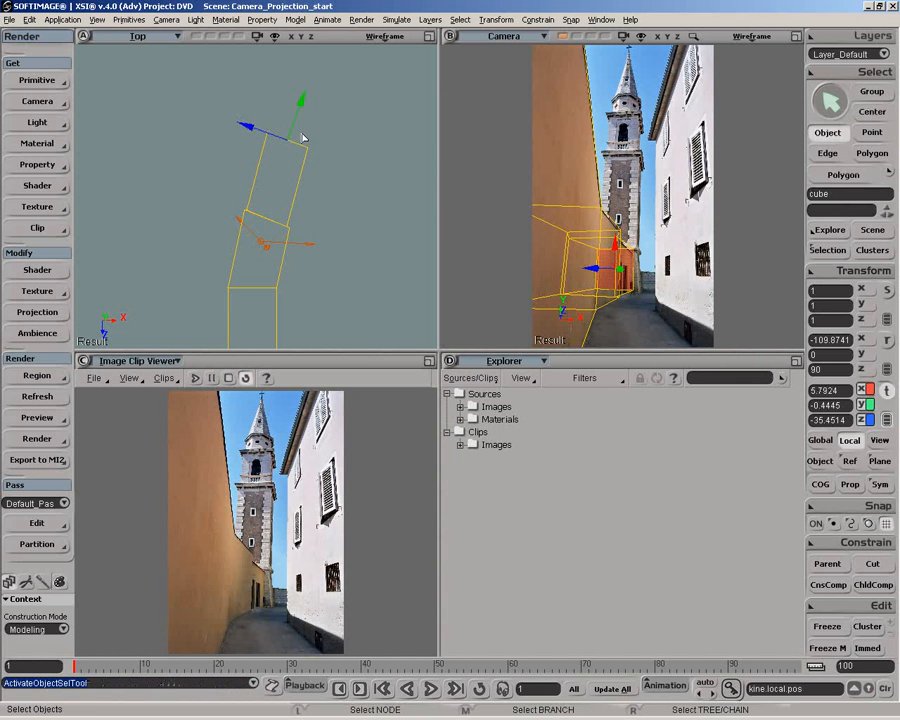
left_click(371, 167)
Create a second polygon mesh cube with its default length of 8 for the white building
left_click(796, 37)
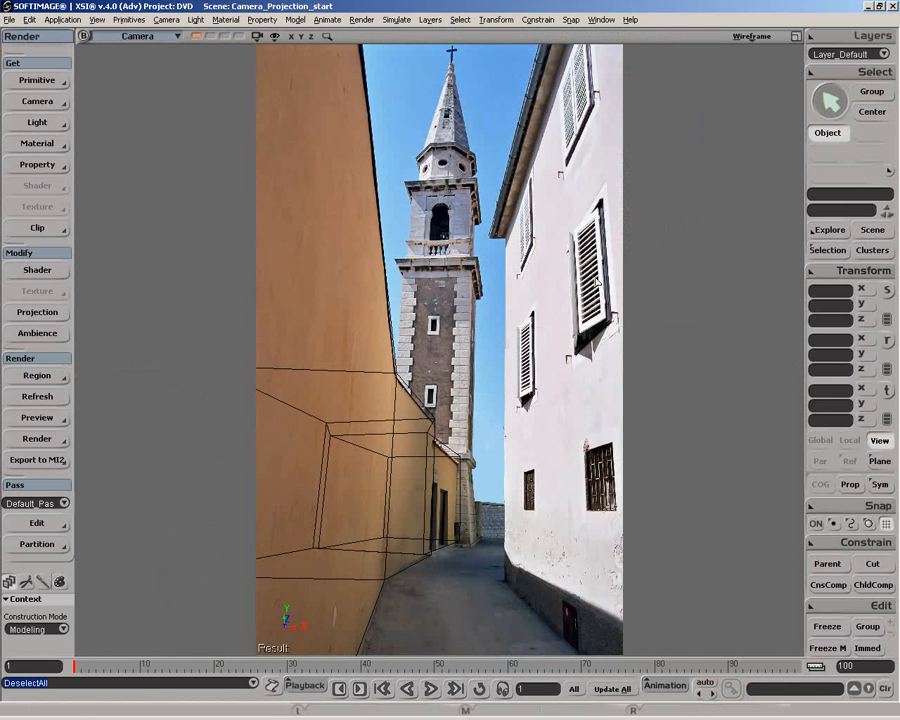
left_click(250, 120)
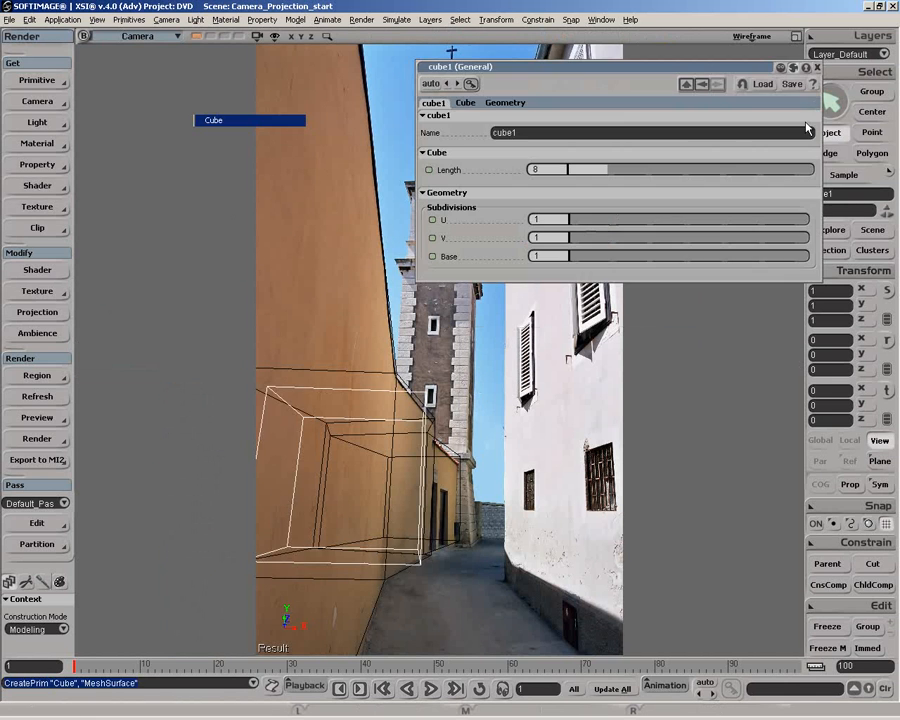
left_click(818, 68)
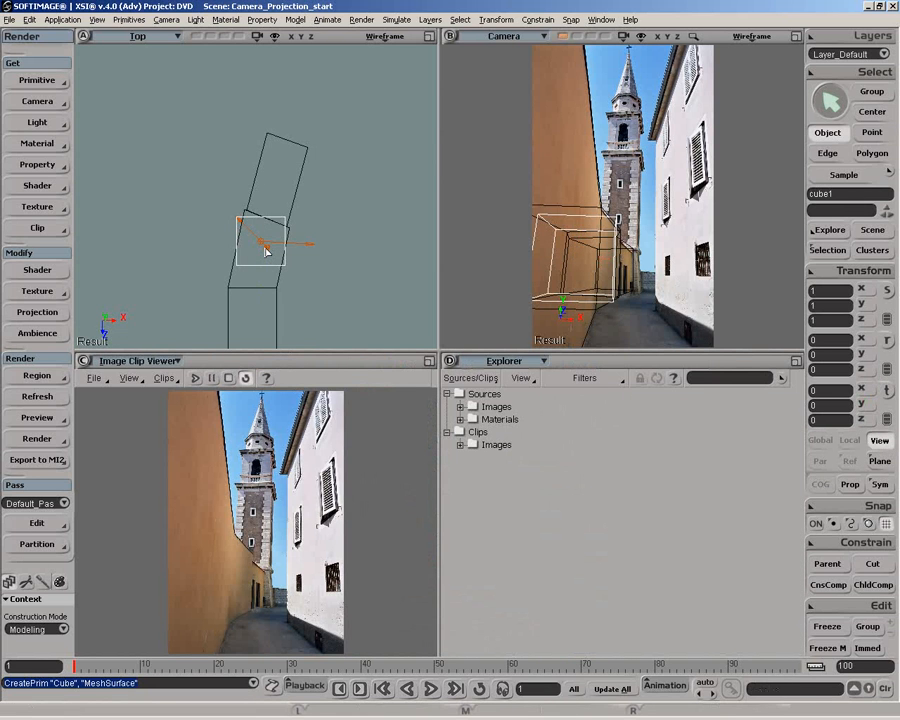
Translate the second cube over to the white building and scale it uniformly to about 2.02 to fit the wall
key("v")
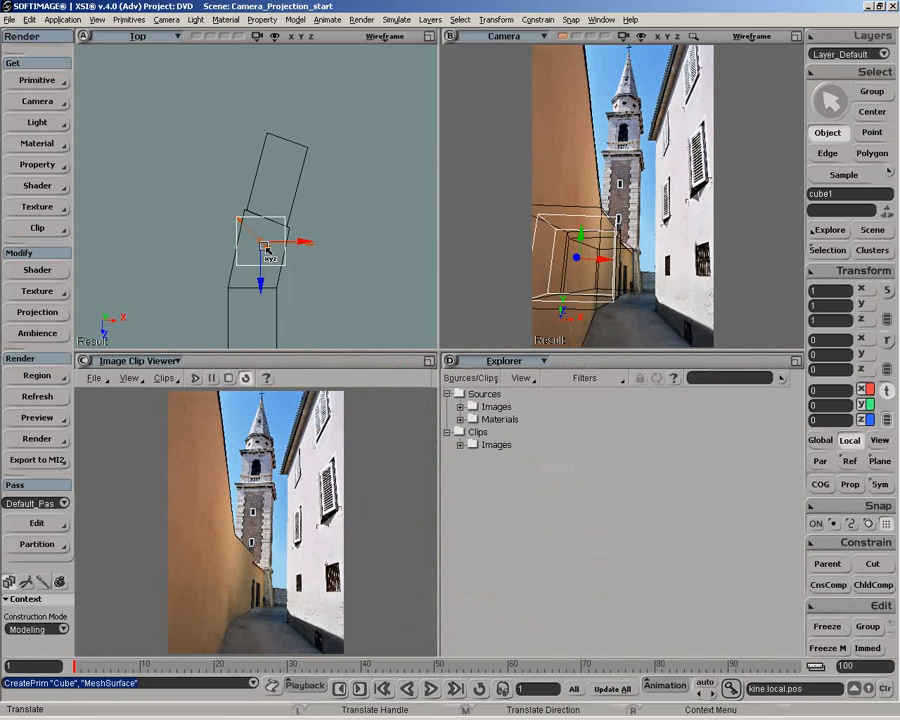
left_click_drag(266, 251, 346, 271)
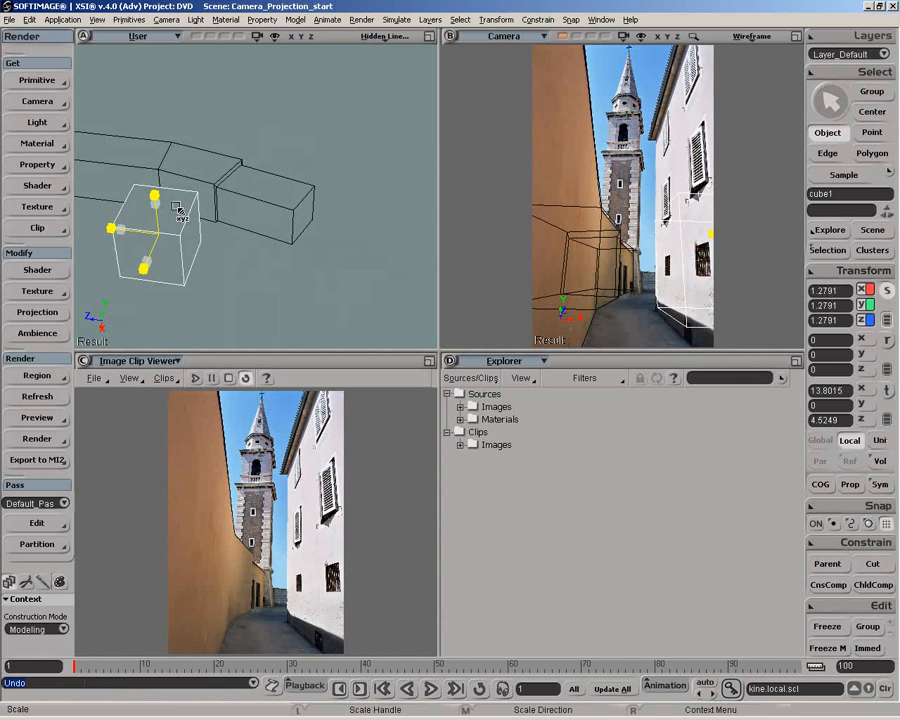
left_click_drag(181, 203, 222, 178)
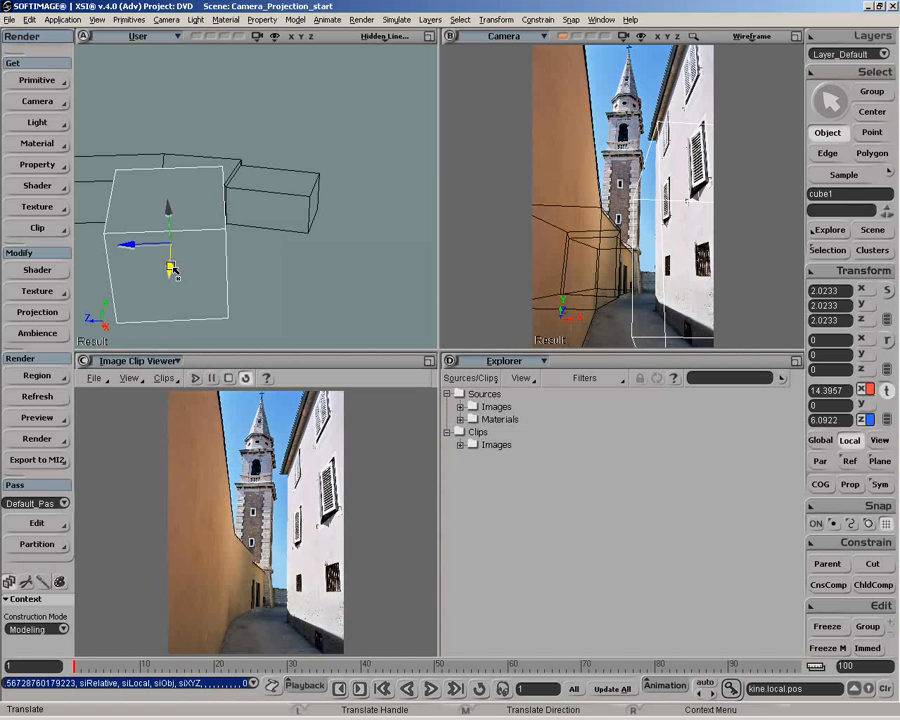
left_click_drag(173, 270, 169, 287)
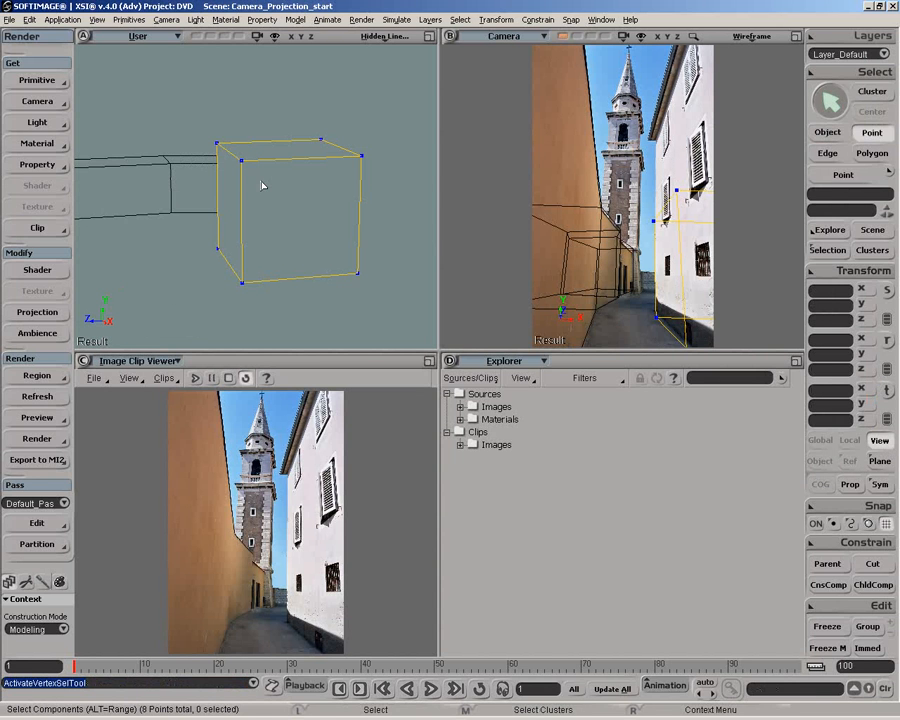
Select the second cube's four top points and translate them up on local Y to the white building's roofline
left_click_drag(187, 119, 391, 188)
key("v")
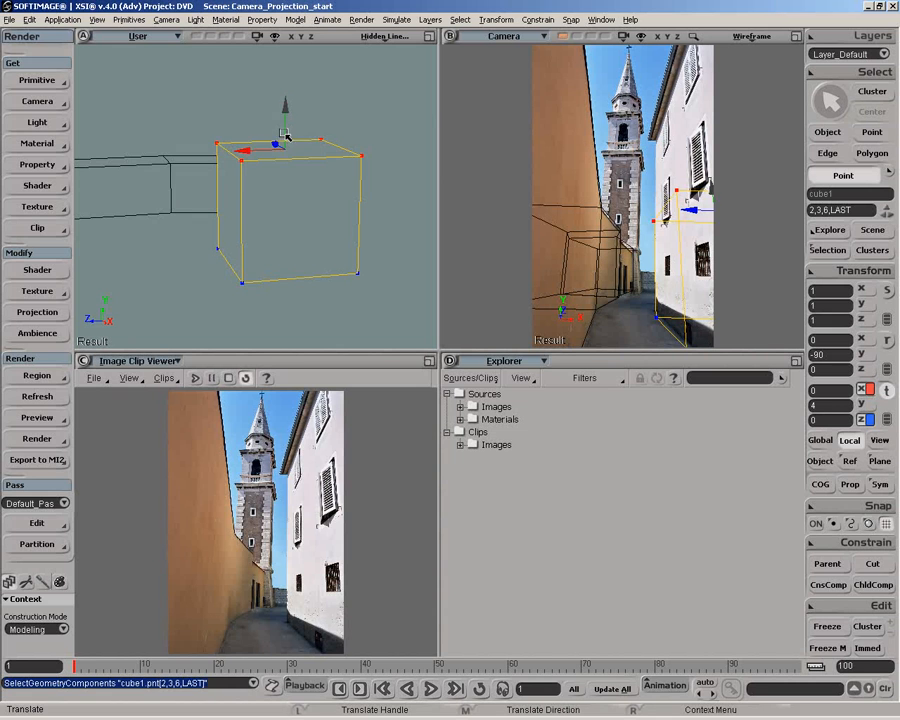
left_click_drag(285, 136, 315, 6)
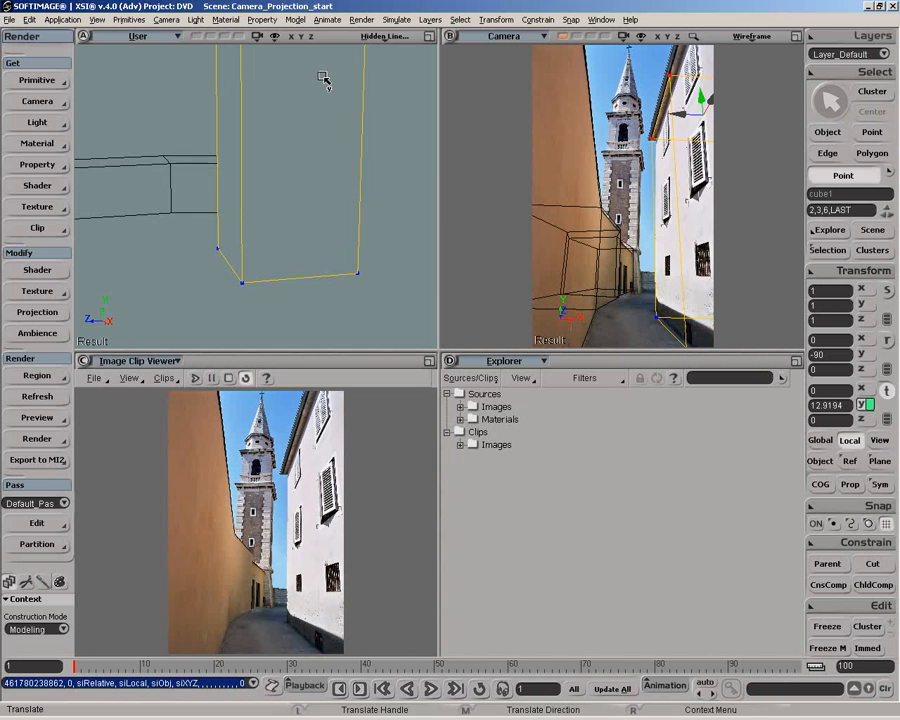
key("z")
left_click_drag(322, 94, 316, 156)
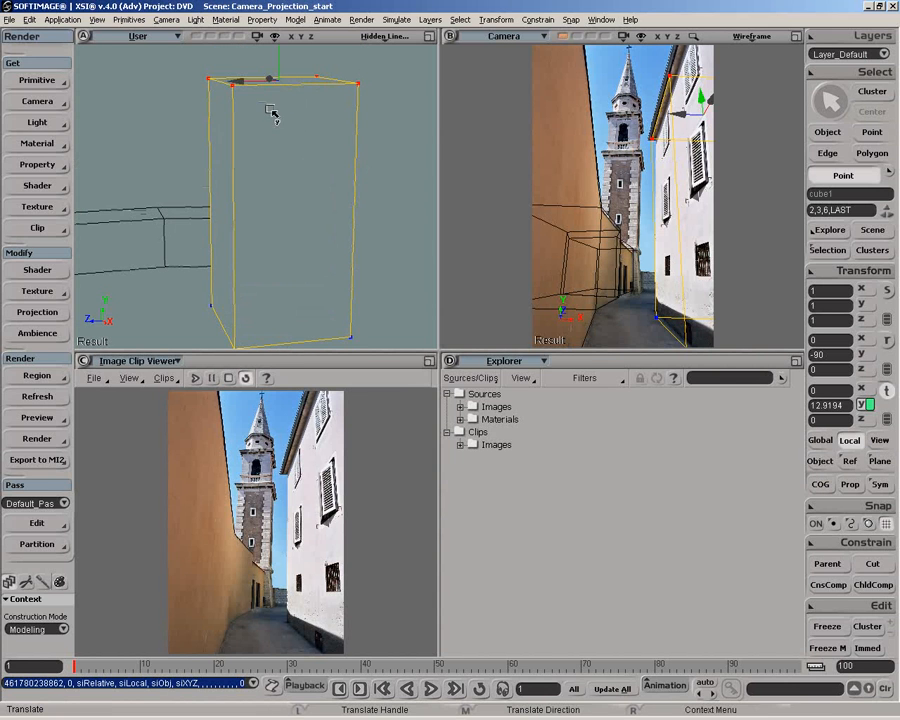
left_click_drag(283, 84, 289, 38)
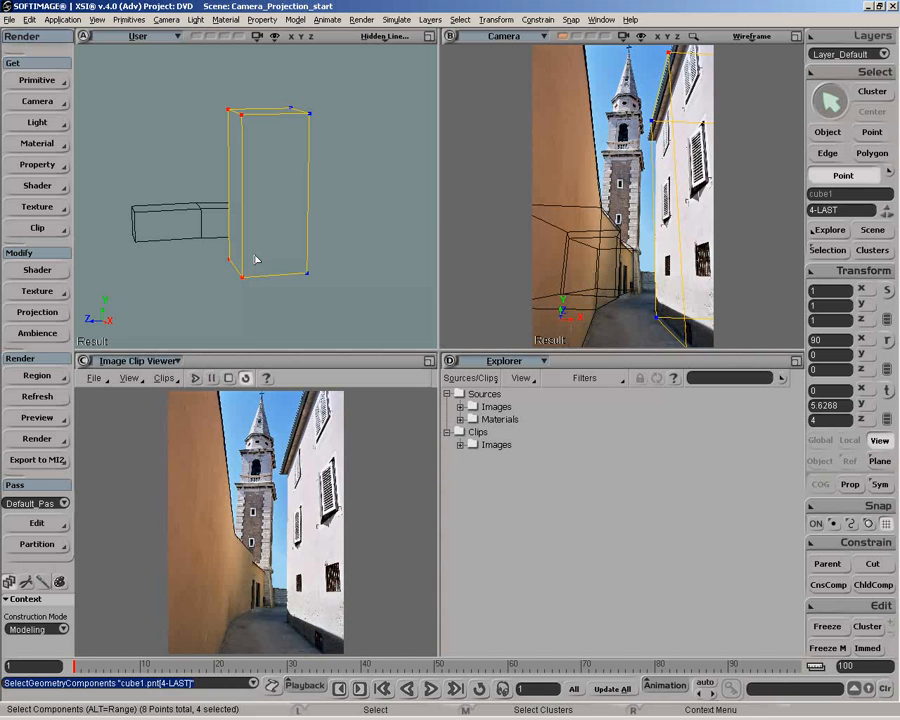
Lengthen the second cube along the white building by translating its four near points and its four far points outward on local Y
key("v")
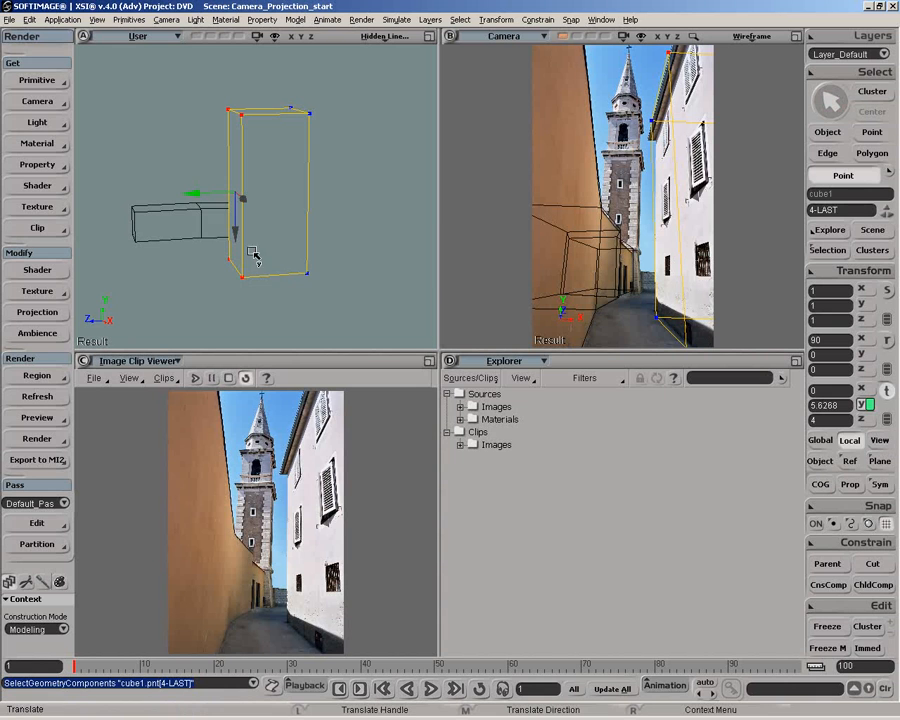
left_click_drag(222, 197, 163, 197)
left_click_drag(160, 196, 158, 196)
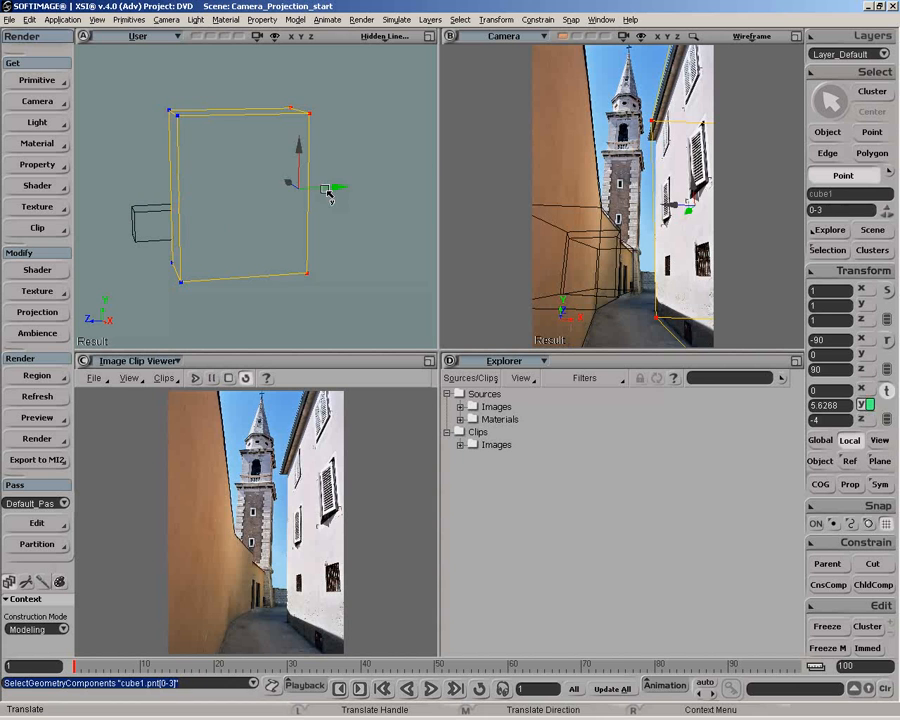
left_click_drag(330, 195, 347, 186)
key("space")
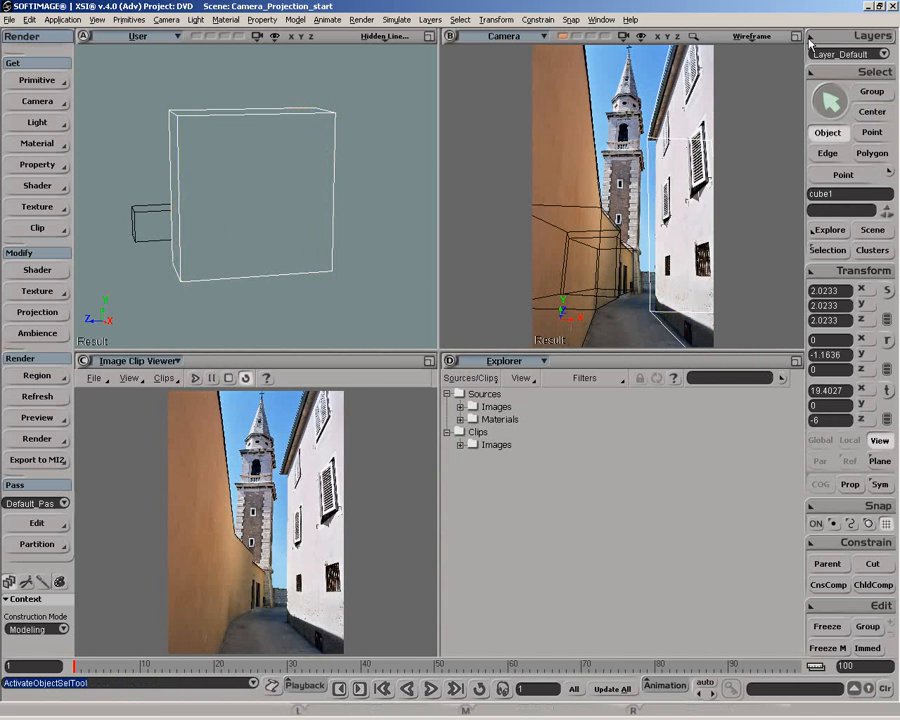
Inspect the church tower, orange wall, ground grid and white building geometry against the photo in the camera view and the user view
left_click(795, 37)
left_click(732, 86)
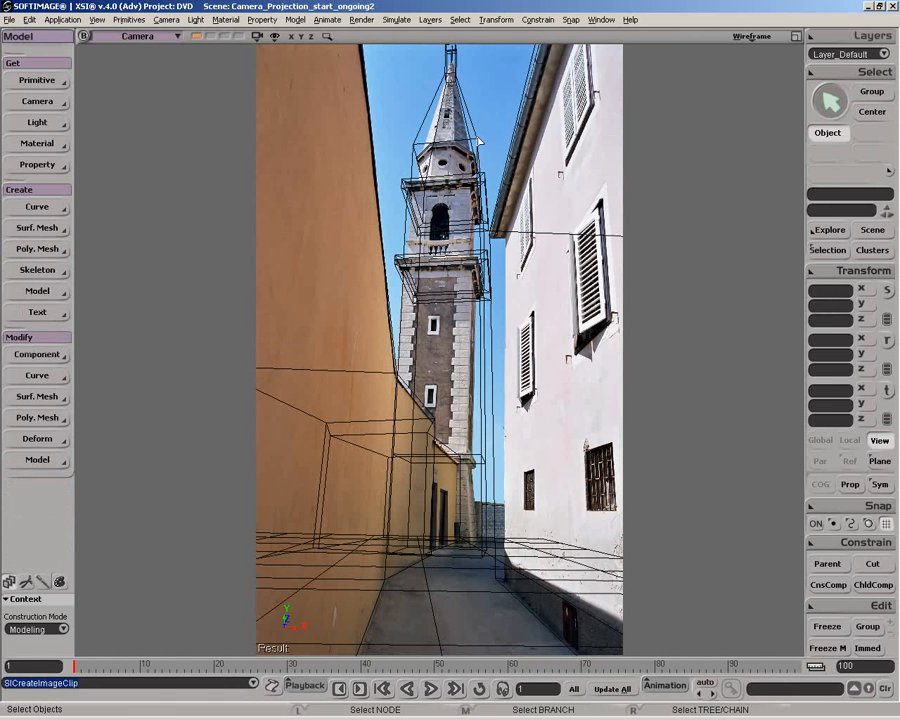
left_click(337, 104)
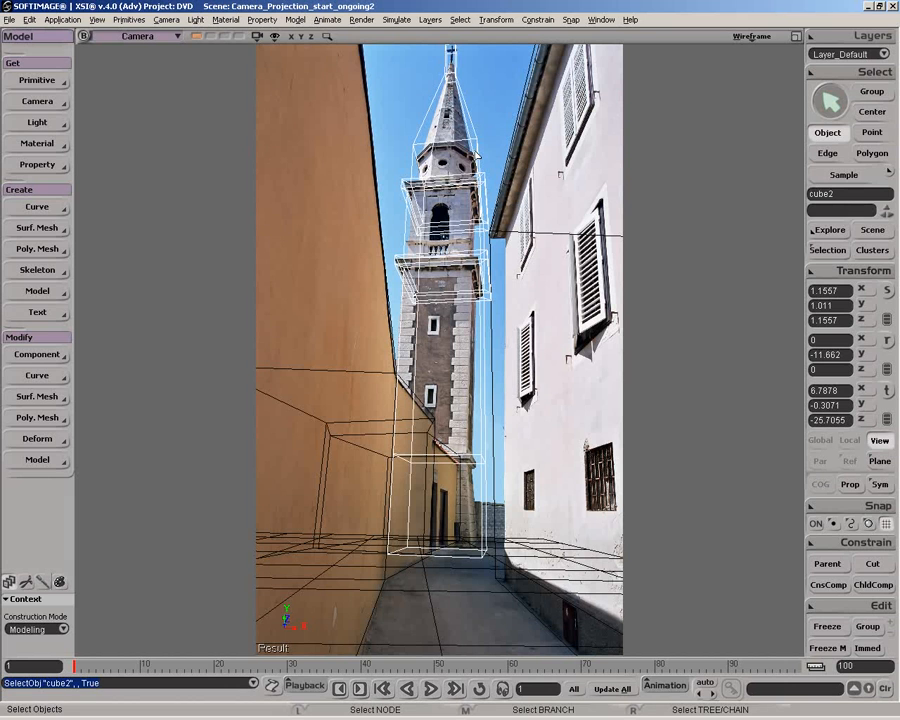
left_click(365, 384)
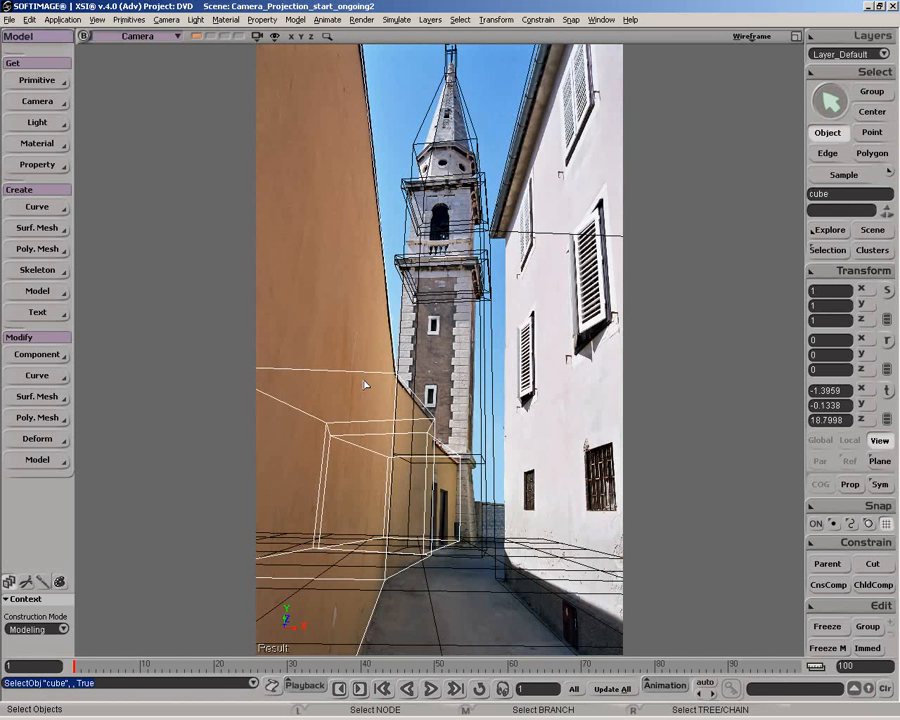
left_click(434, 599)
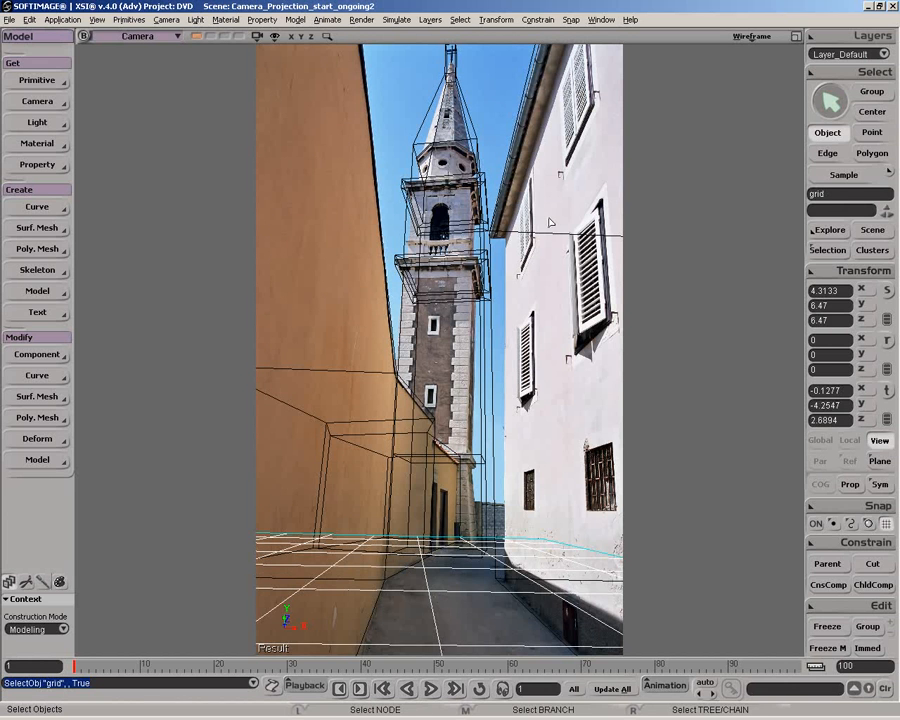
left_click(550, 255)
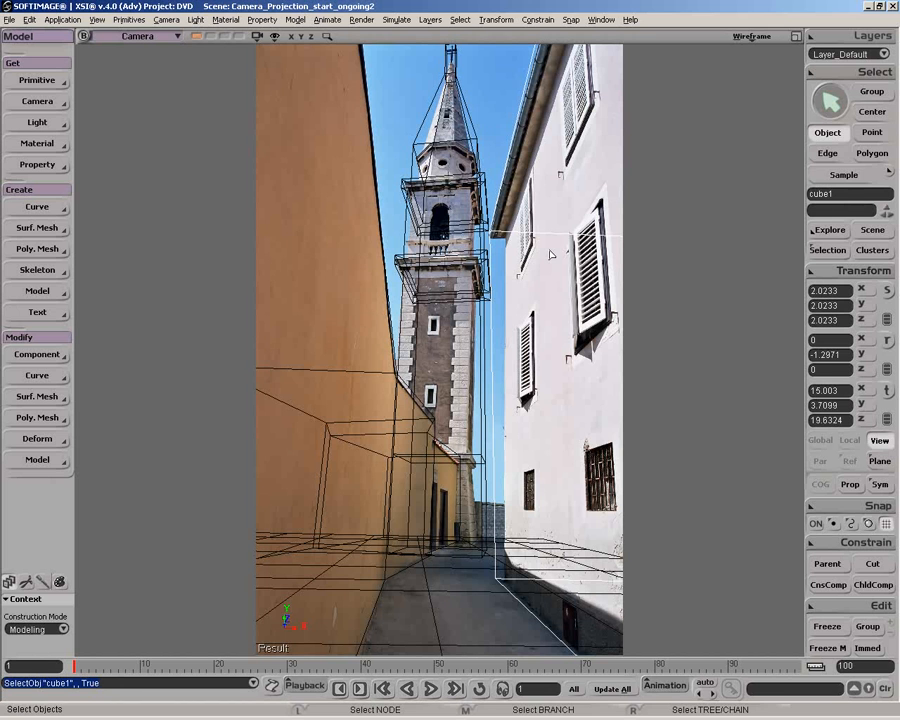
middle_click(797, 38)
left_click(223, 283)
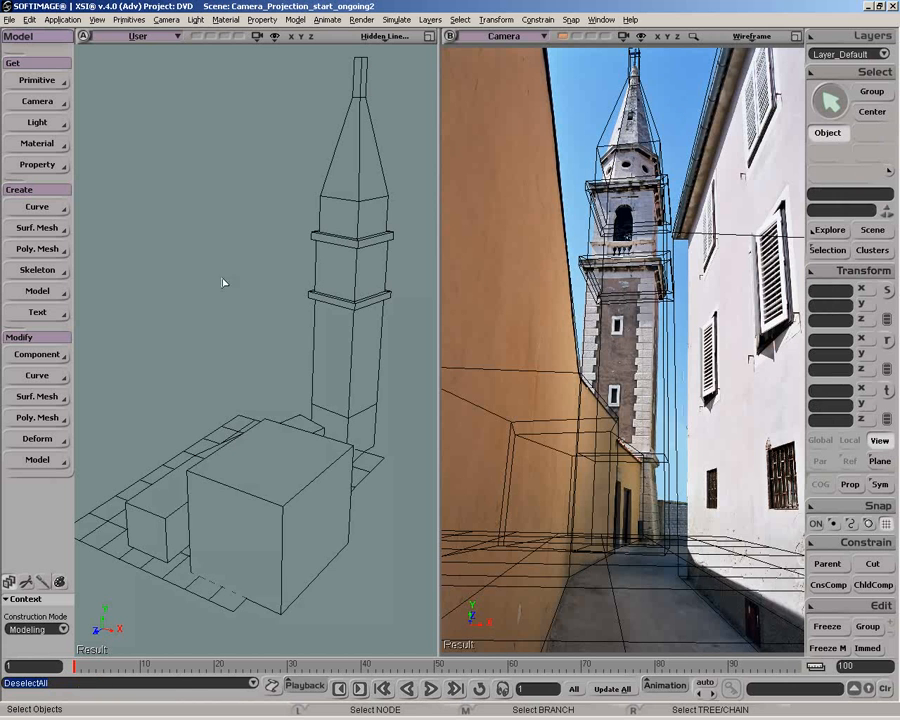
mouse_move(242, 339)
left_mouse_down()
mouse_move(267, 354)
mouse_move(287, 352)
mouse_move(297, 329)
mouse_move(239, 350)
left_mouse_up()
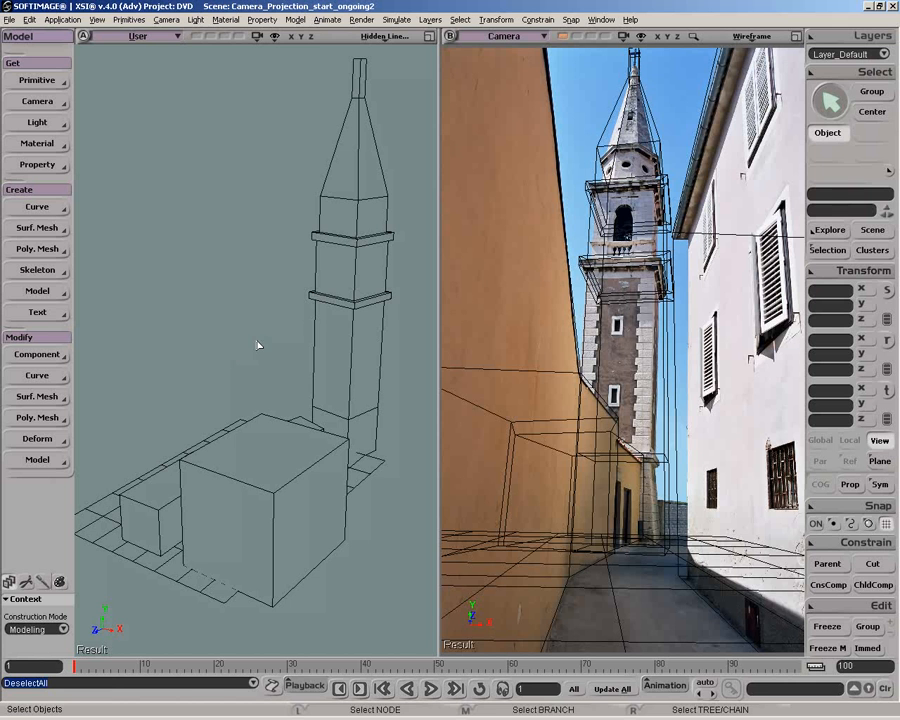
Import camera_projection_church_tower.pic as a new image clip in the enlarged Image Clip Viewer
middle_click(429, 40)
left_click(428, 362)
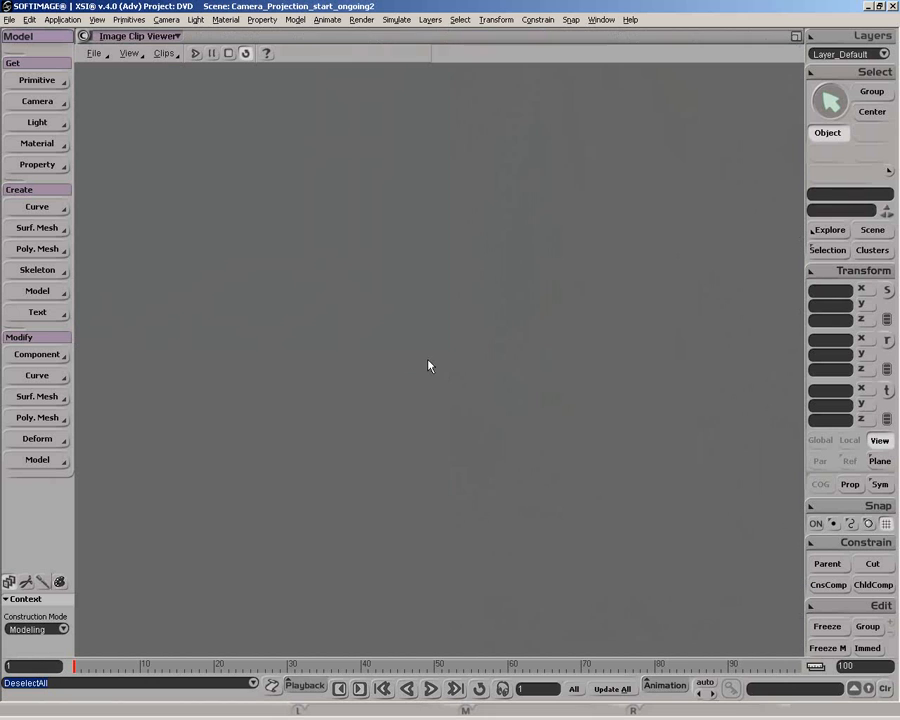
left_click(94, 53)
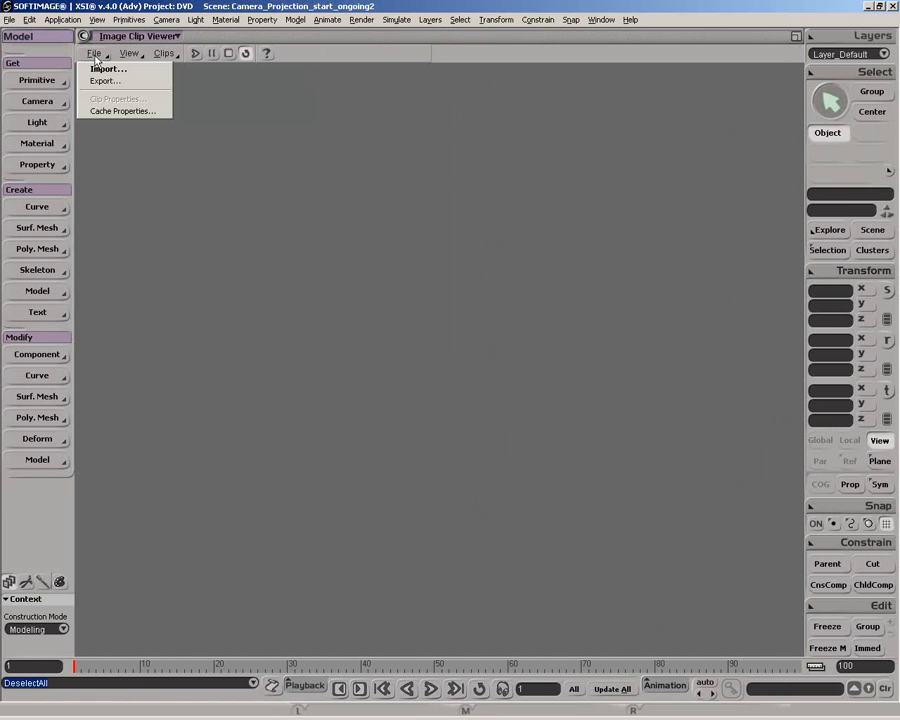
left_click(100, 67)
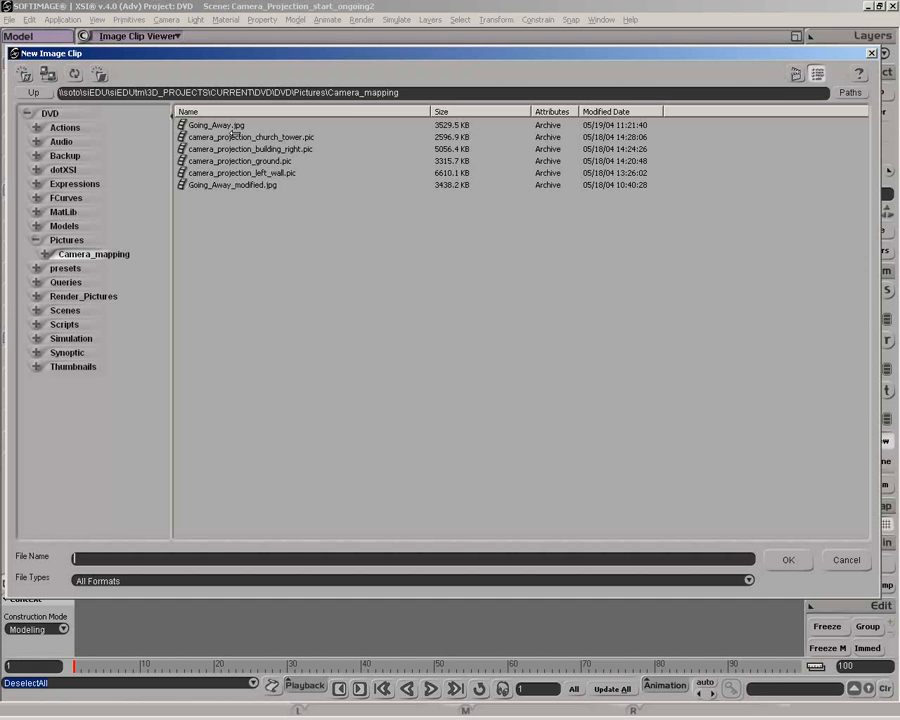
left_click(245, 137)
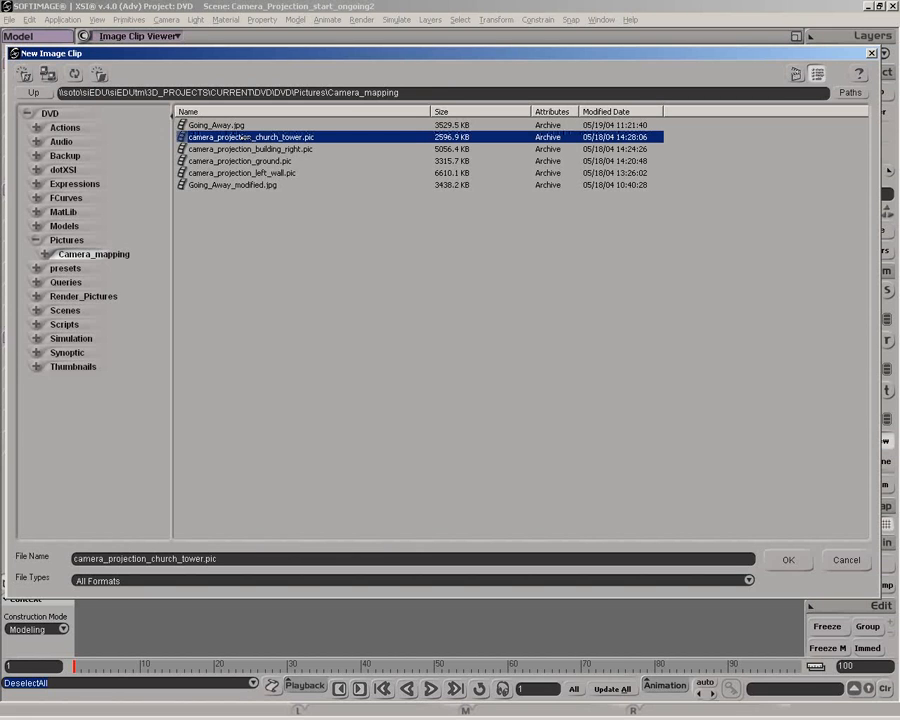
left_click(786, 559)
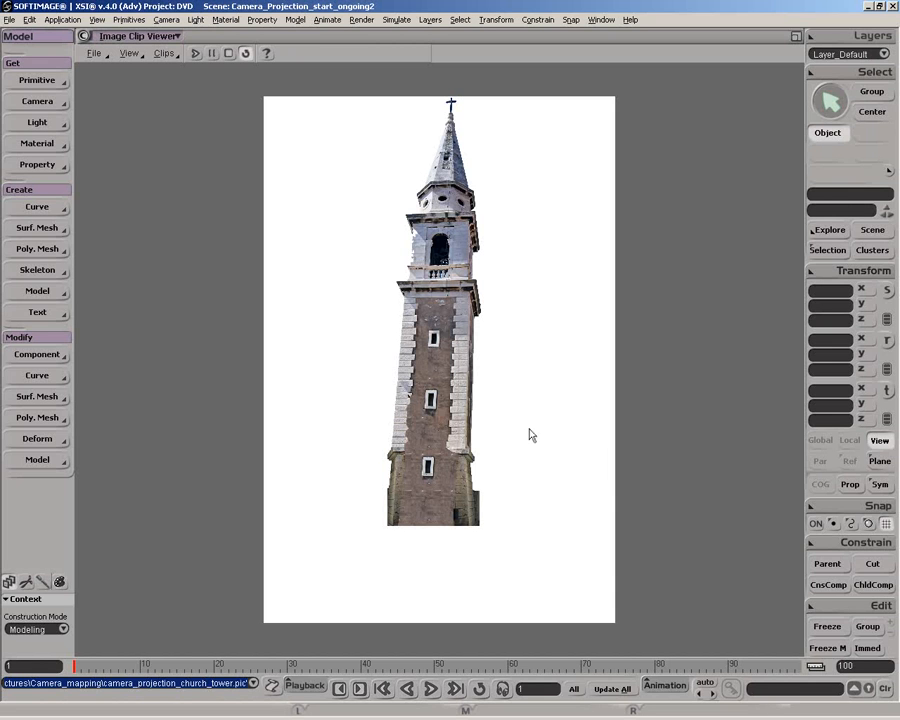
Examine the church tower clip's alpha channel, and return the display to all channels
right_click(531, 435)
mouse_move(570, 544)
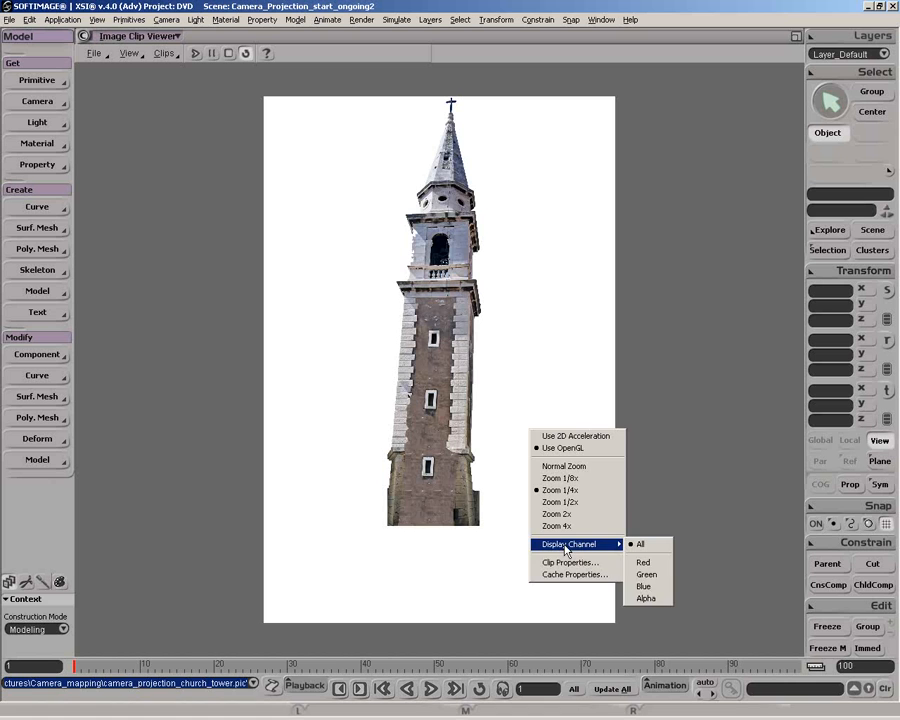
left_click(661, 600)
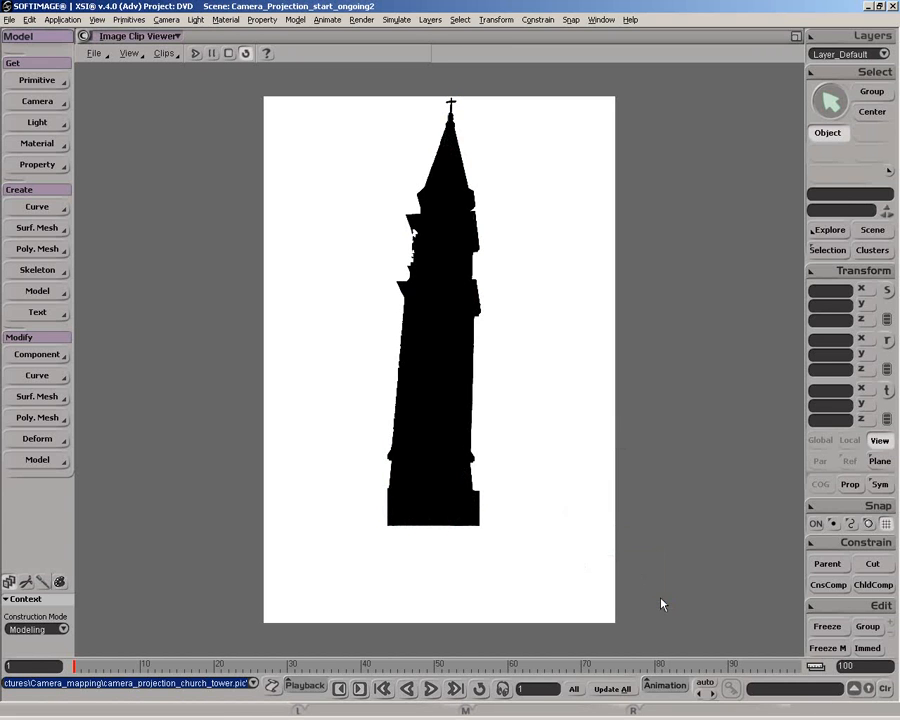
right_click(573, 520)
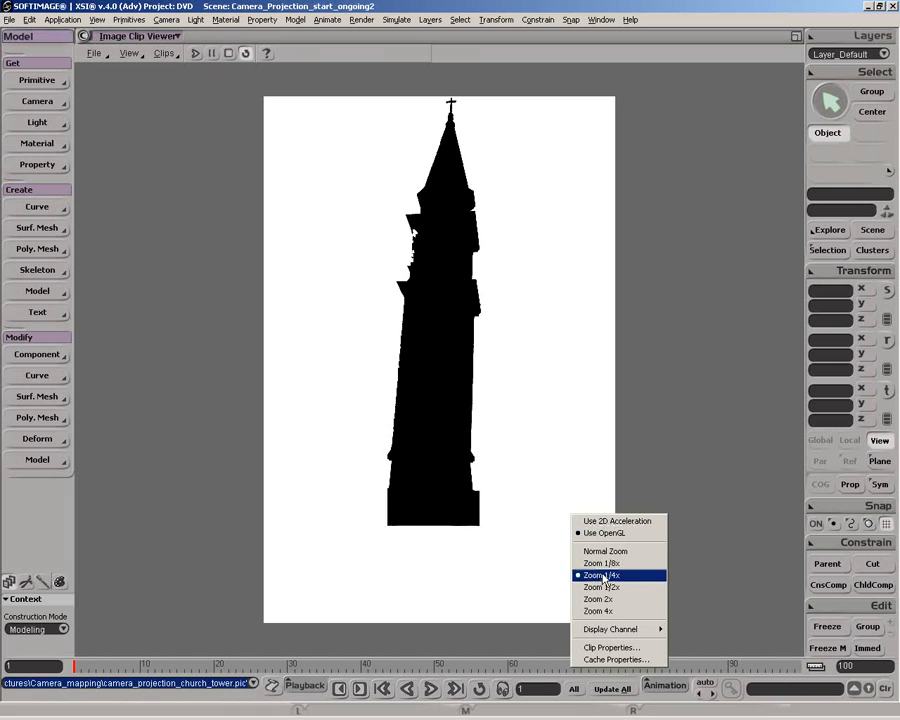
mouse_move(646, 634)
left_click(682, 629)
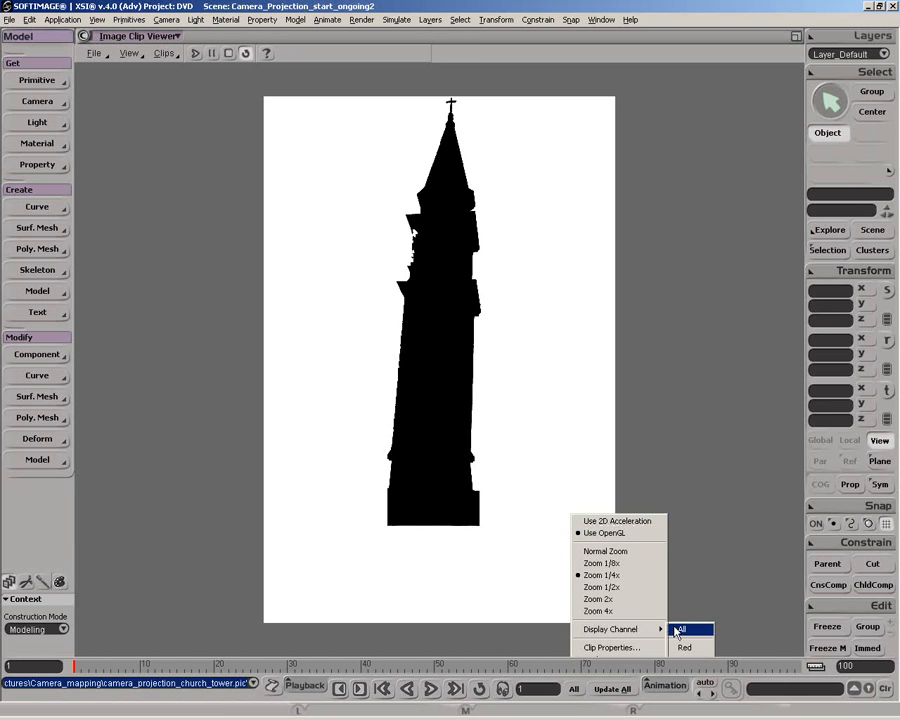
Import camera_projection_building_right.pic as a new image clip
left_click(94, 53)
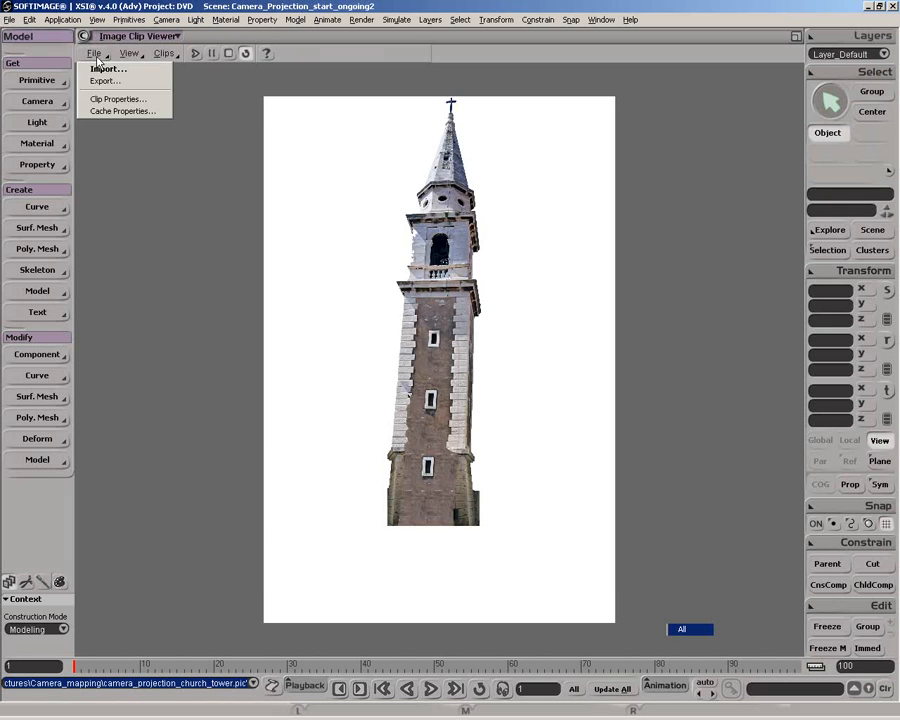
left_click(100, 67)
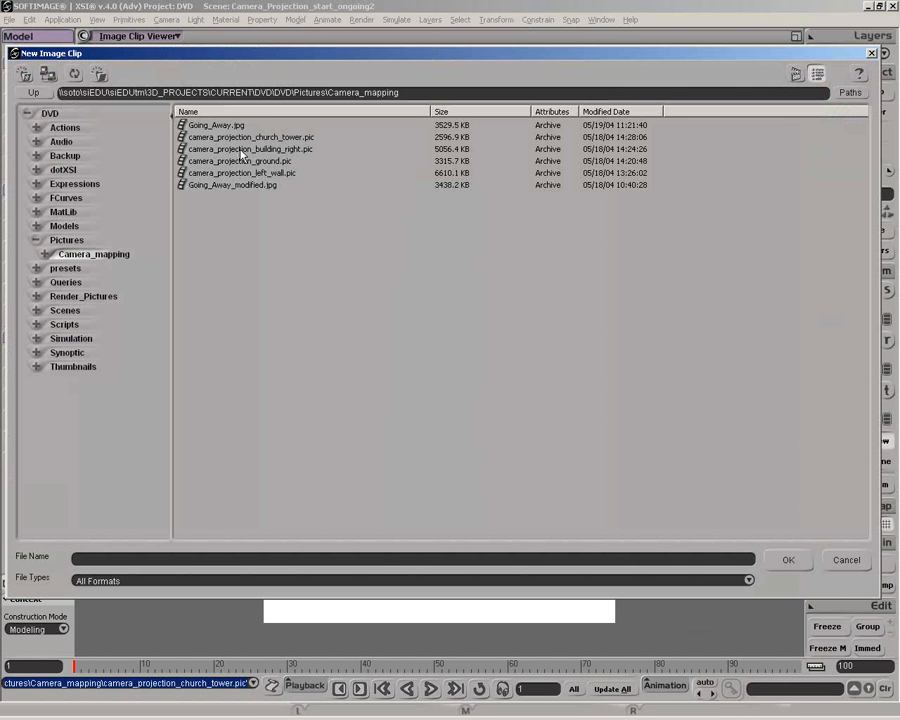
left_click(241, 151)
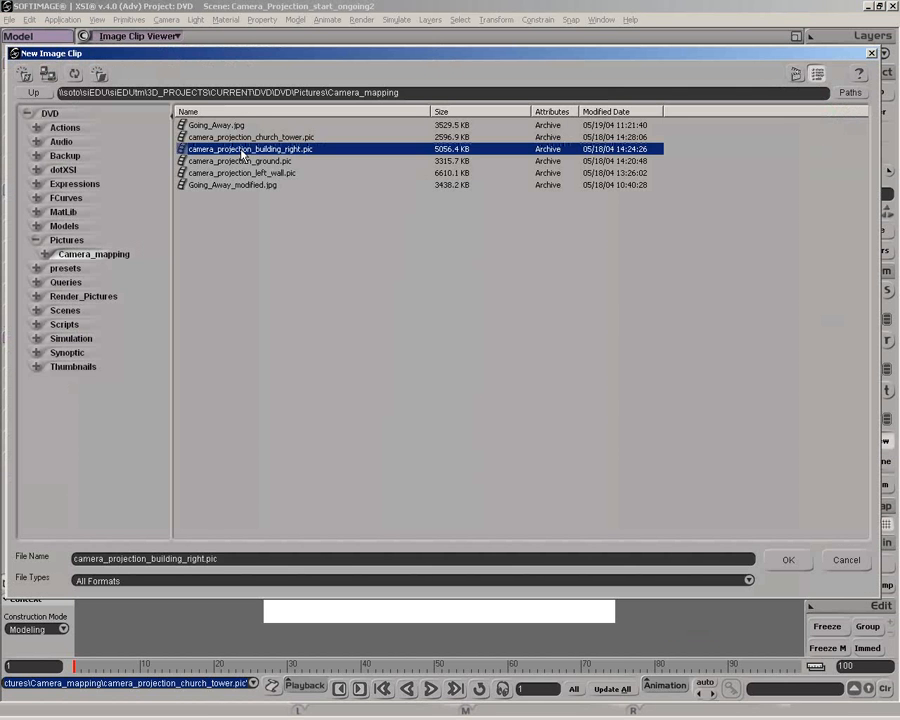
left_click(788, 559)
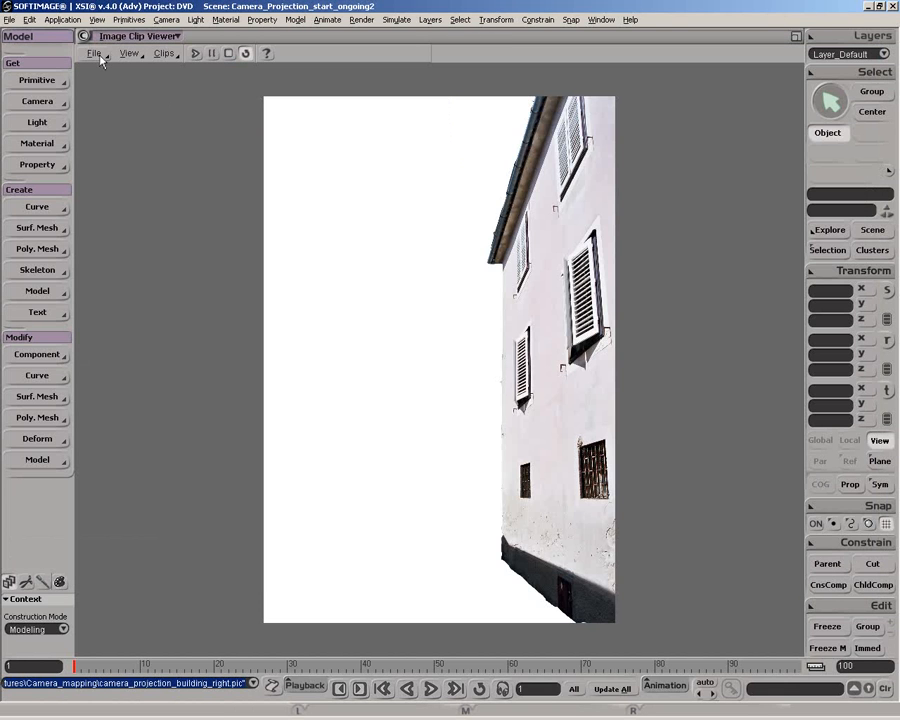
Import camera_projection_ground.pic as a new image clip
left_click(97, 56)
left_click(100, 68)
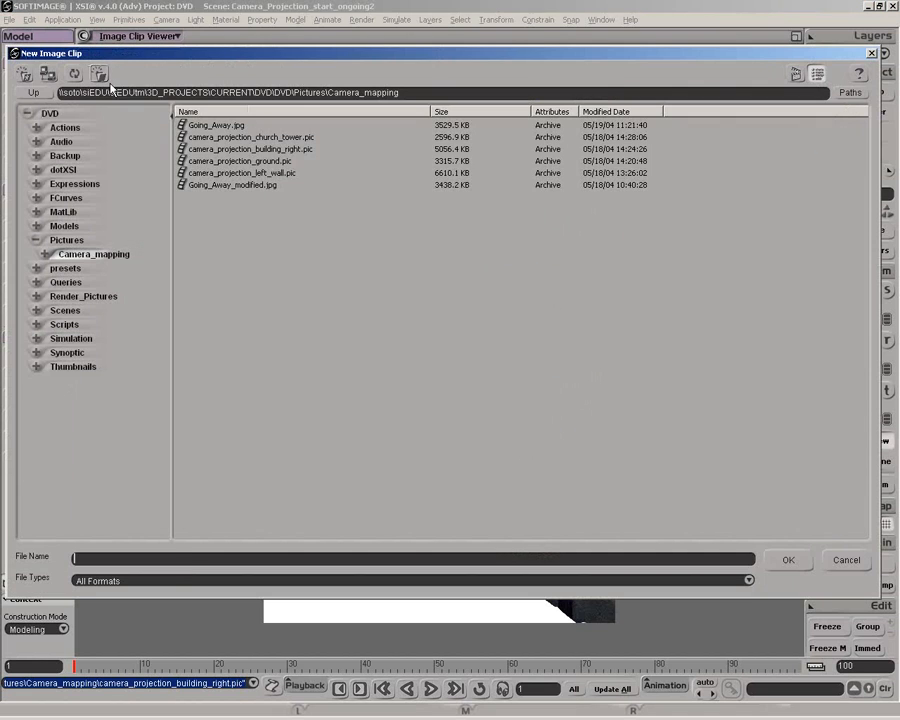
left_click(214, 161)
left_click(788, 559)
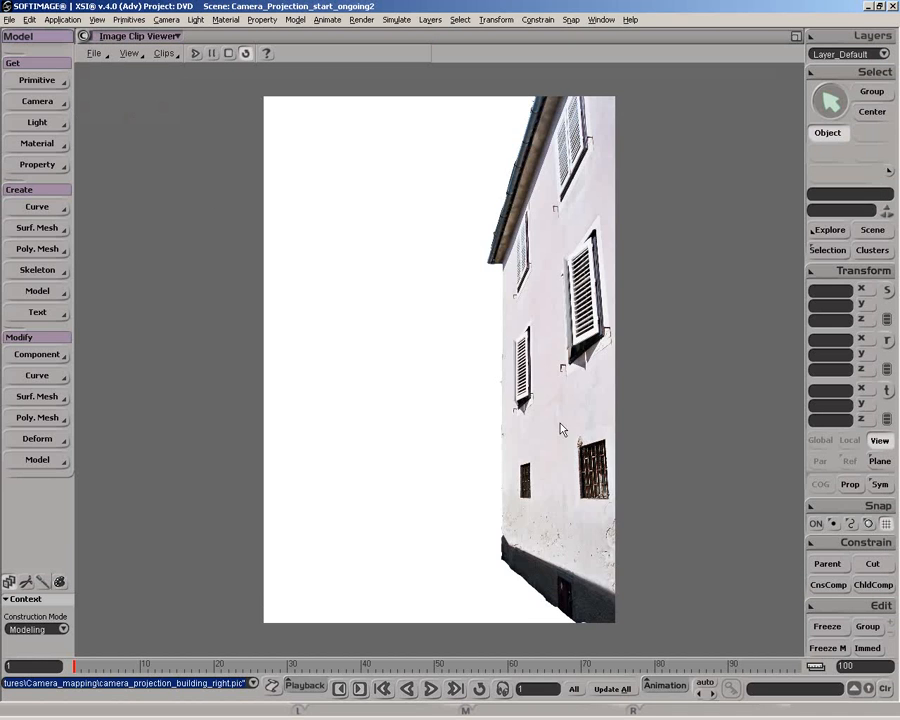
Import camera_projection_left_wall.pic as a new image clip
left_click(92, 56)
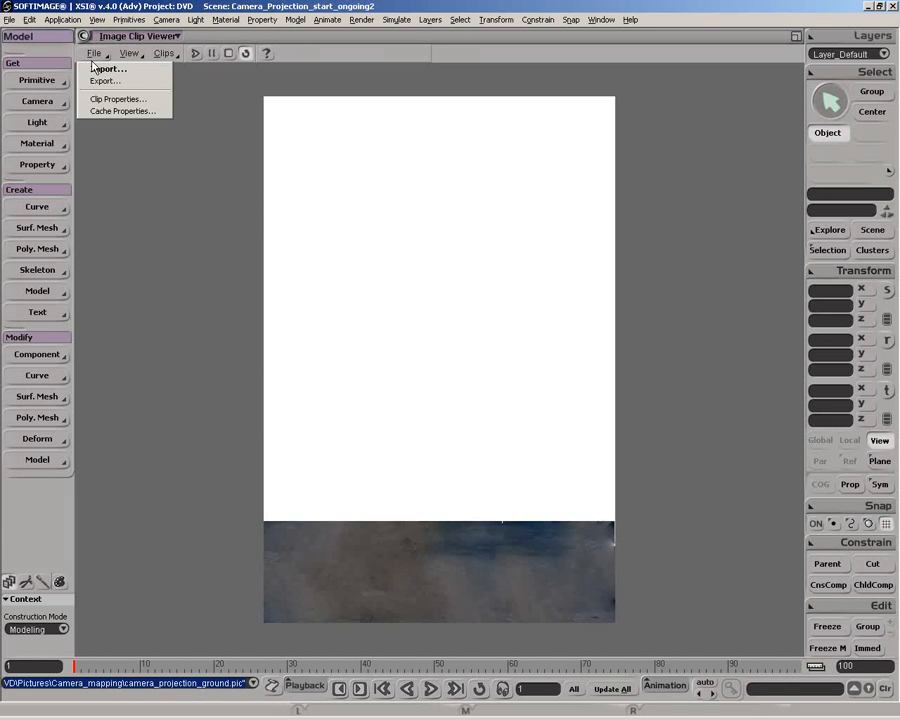
left_click(103, 69)
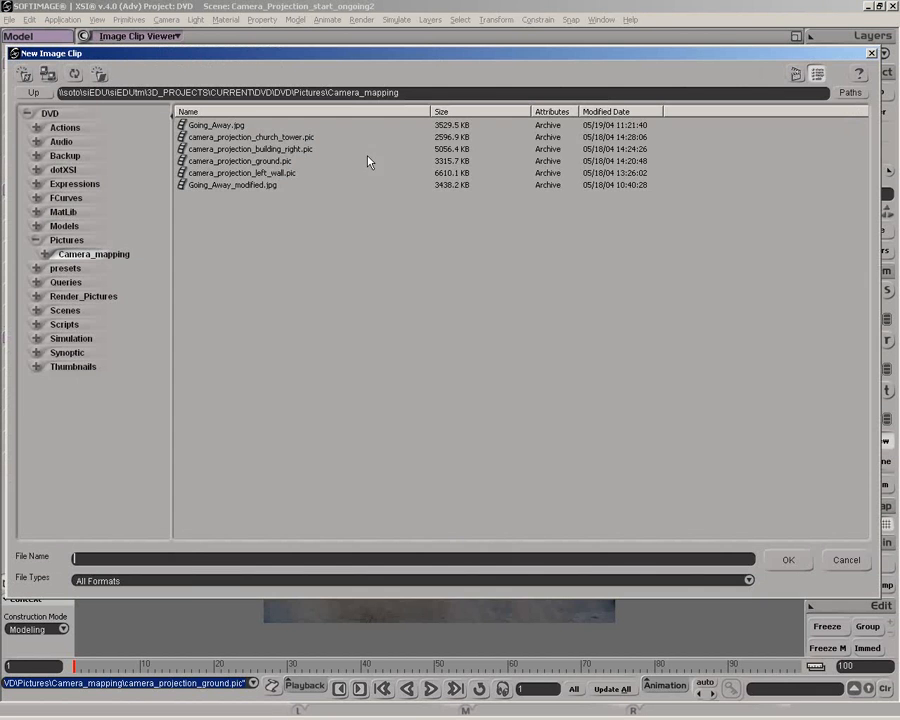
left_click(259, 175)
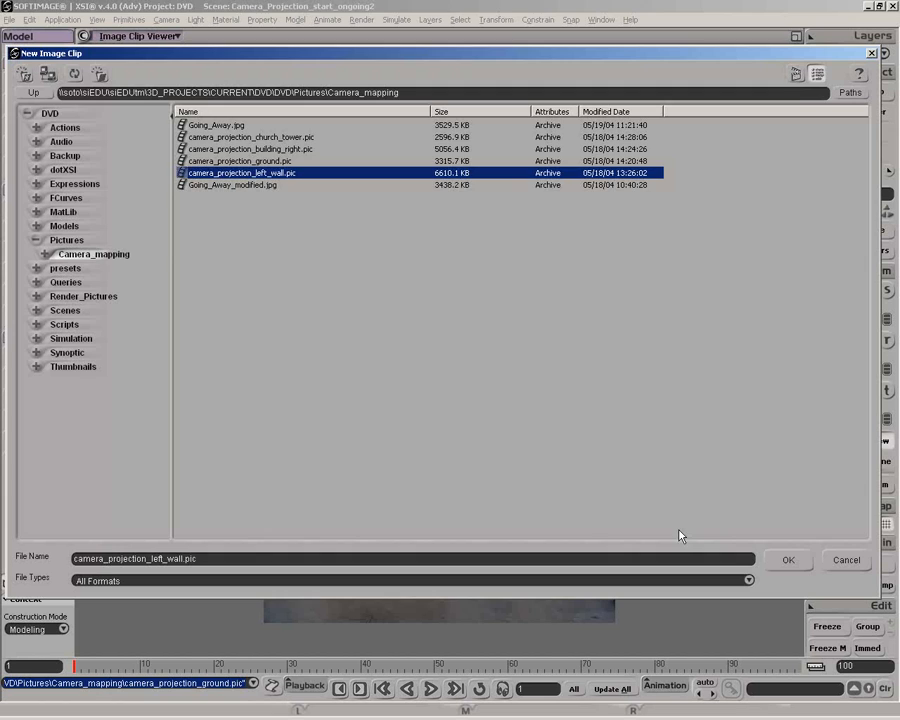
left_click(781, 562)
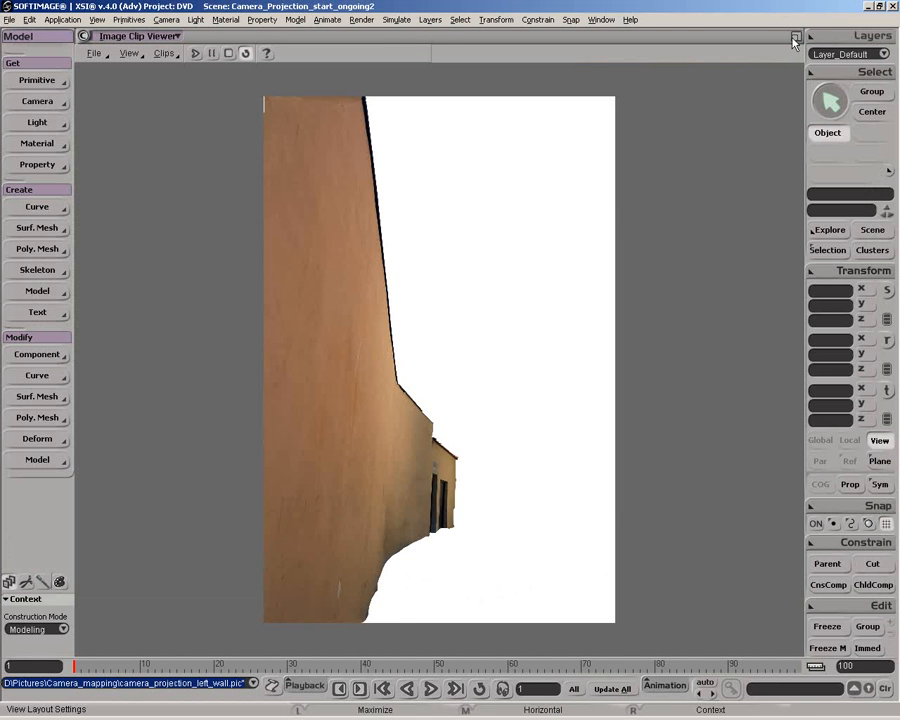
Select the church tower mesh in the maximized camera view and apply a Lambert material with its default colours
left_click(796, 36)
left_click(796, 36)
key("space")
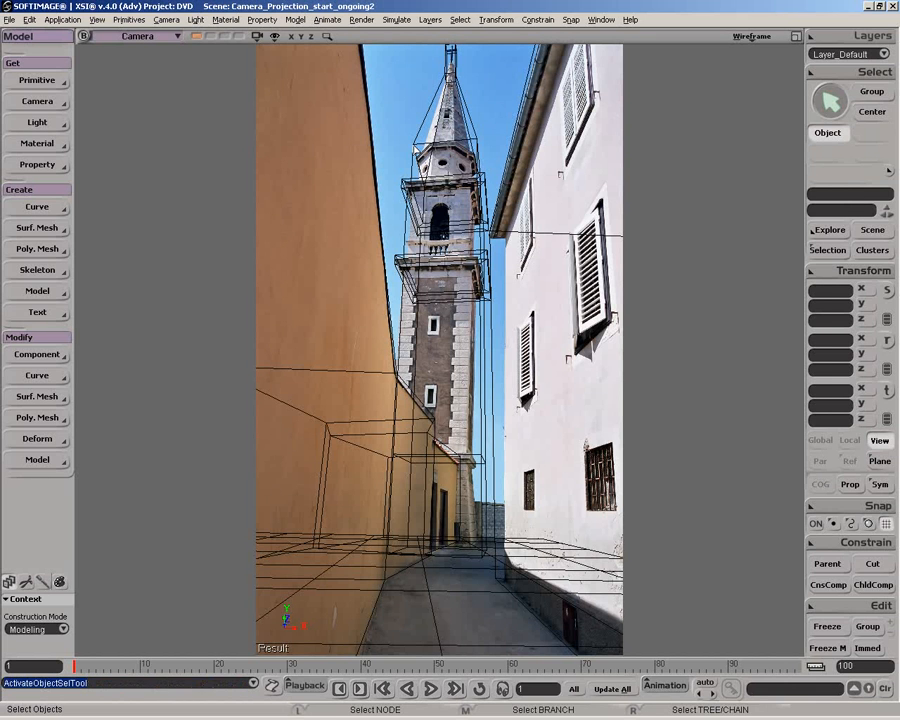
left_click(414, 144)
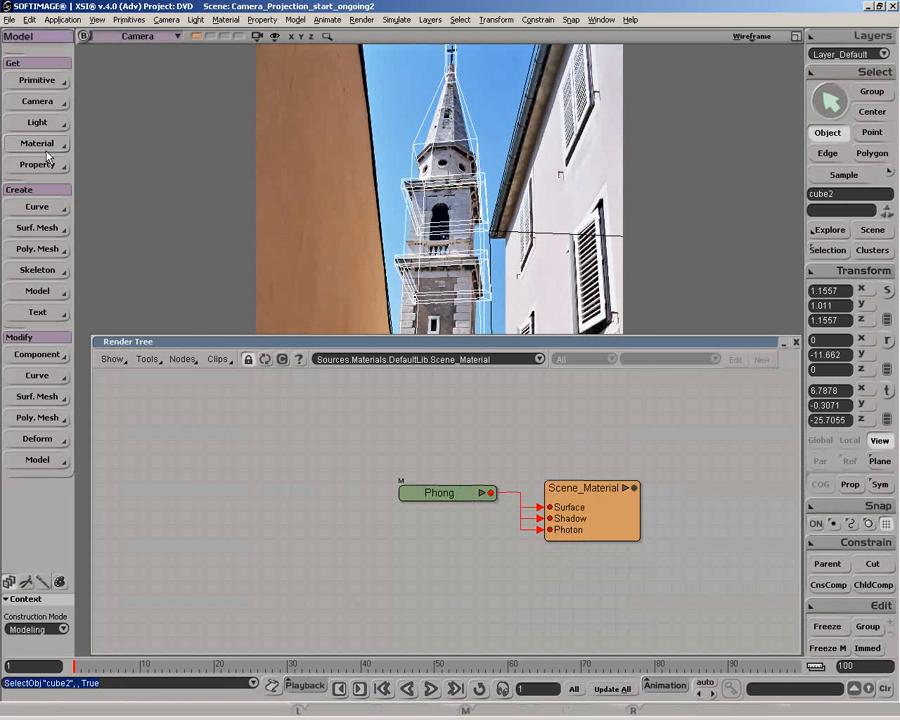
left_click(64, 147)
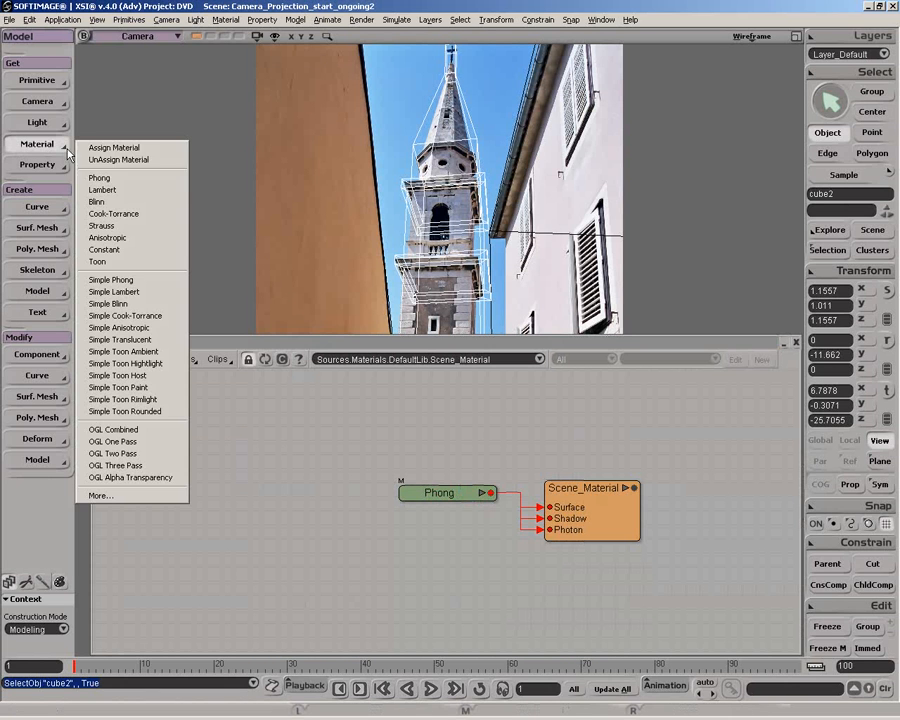
left_click(102, 189)
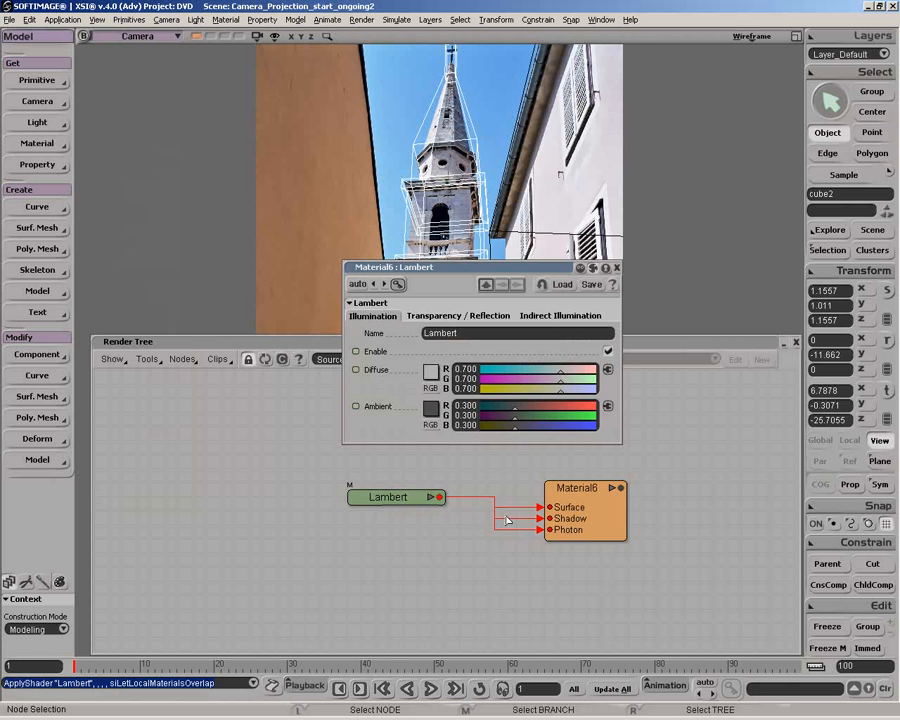
left_click(617, 268)
Add an Image texture node to the tower's render tree, placing it before the Lambert node with the material node spaced further along
left_click_drag(576, 517, 636, 529)
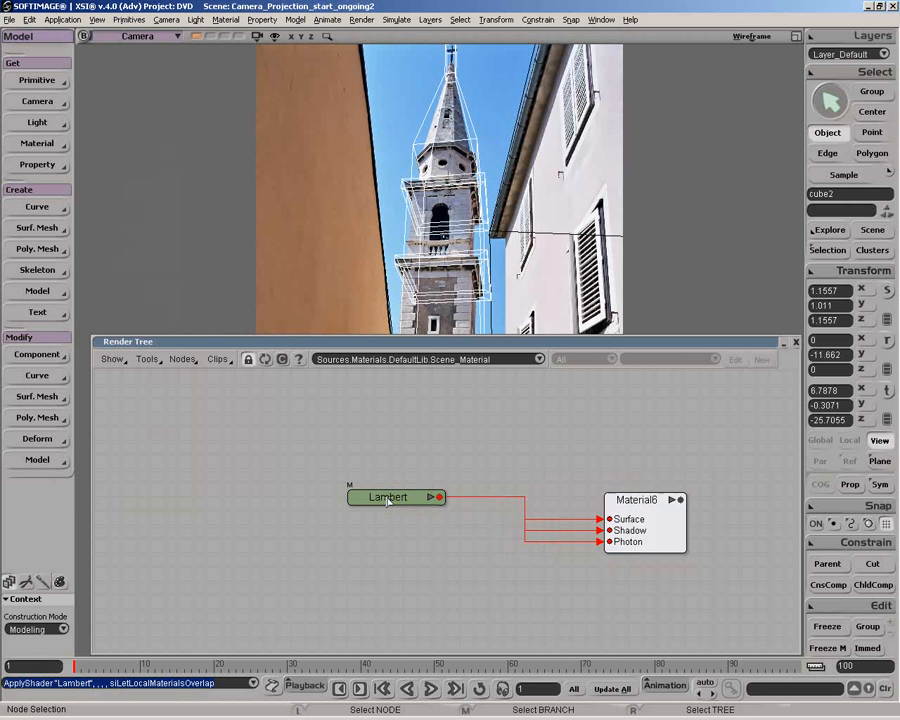
left_click_drag(388, 501, 486, 518)
left_click(184, 361)
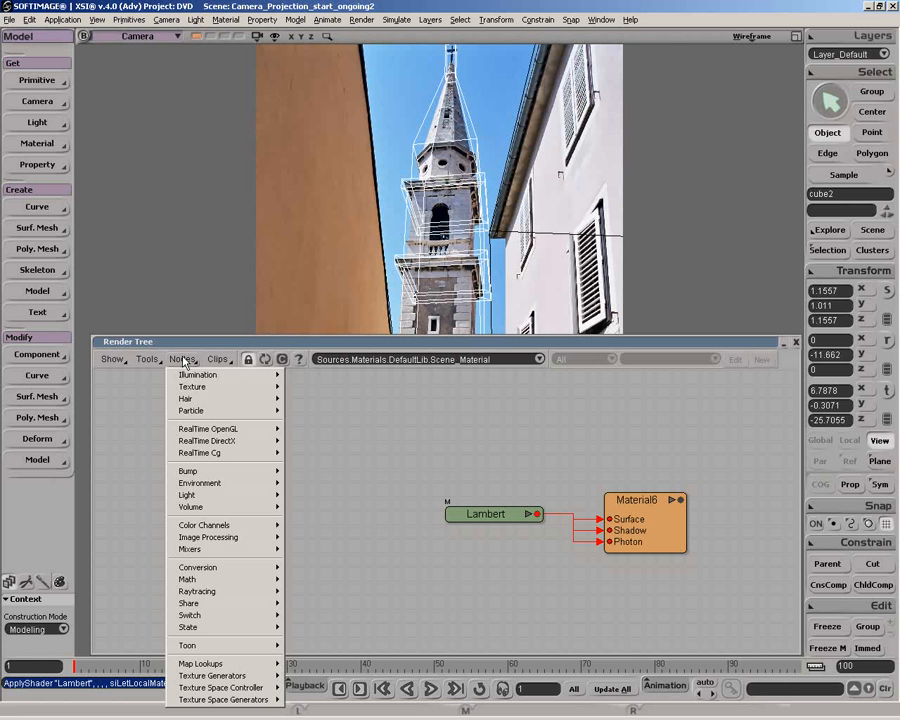
mouse_move(200, 392)
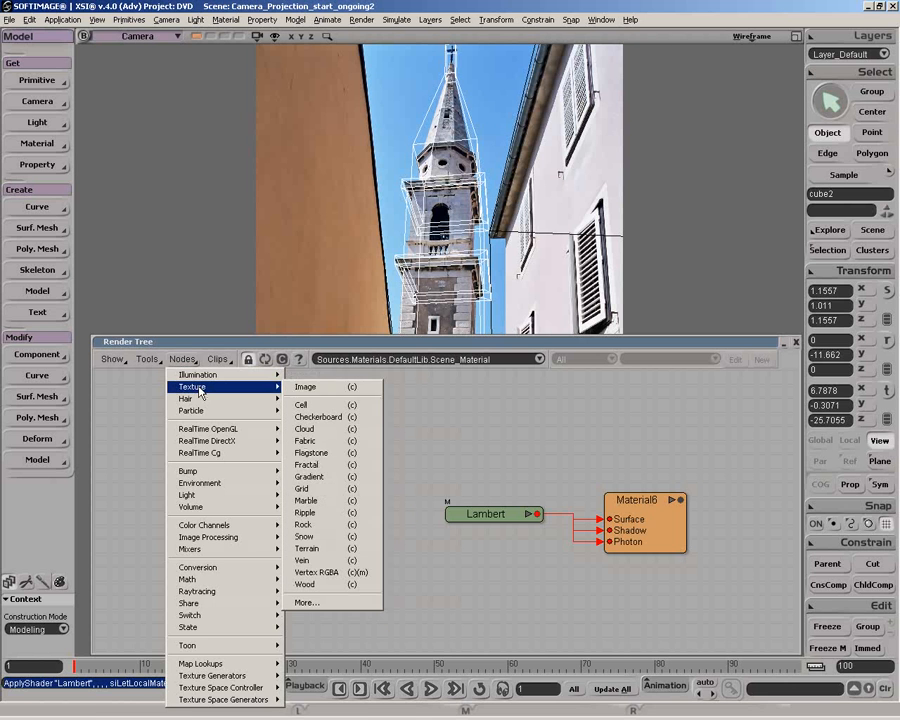
left_click(306, 390)
left_click_drag(409, 405, 370, 517)
left_click(365, 448)
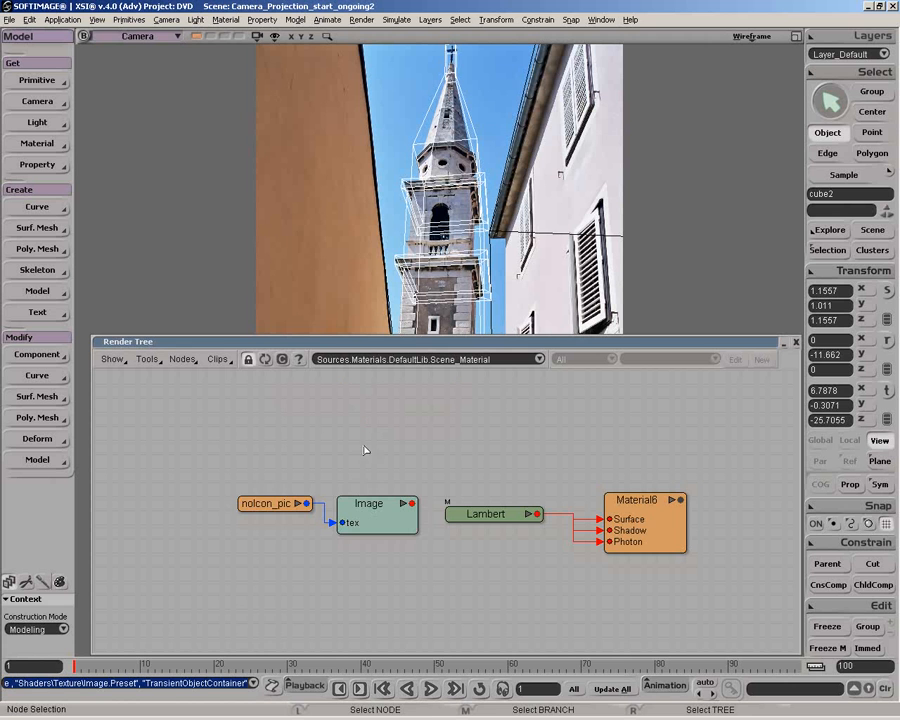
Add a Pick_channel colour-channel node to the render tree and place it below the Image and Lambert nodes
left_click(183, 359)
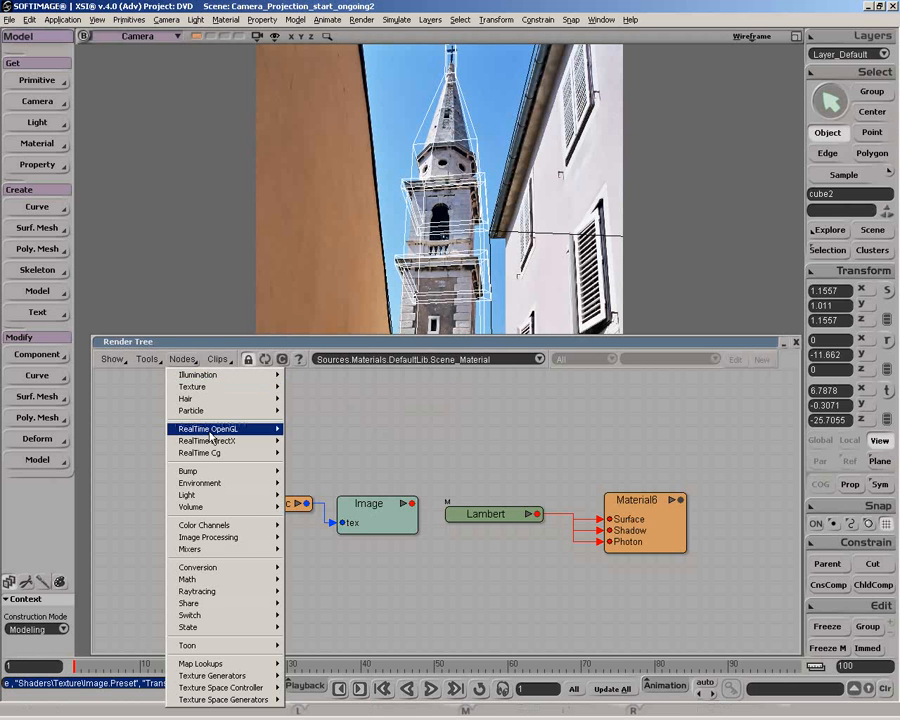
mouse_move(230, 525)
left_click(320, 525)
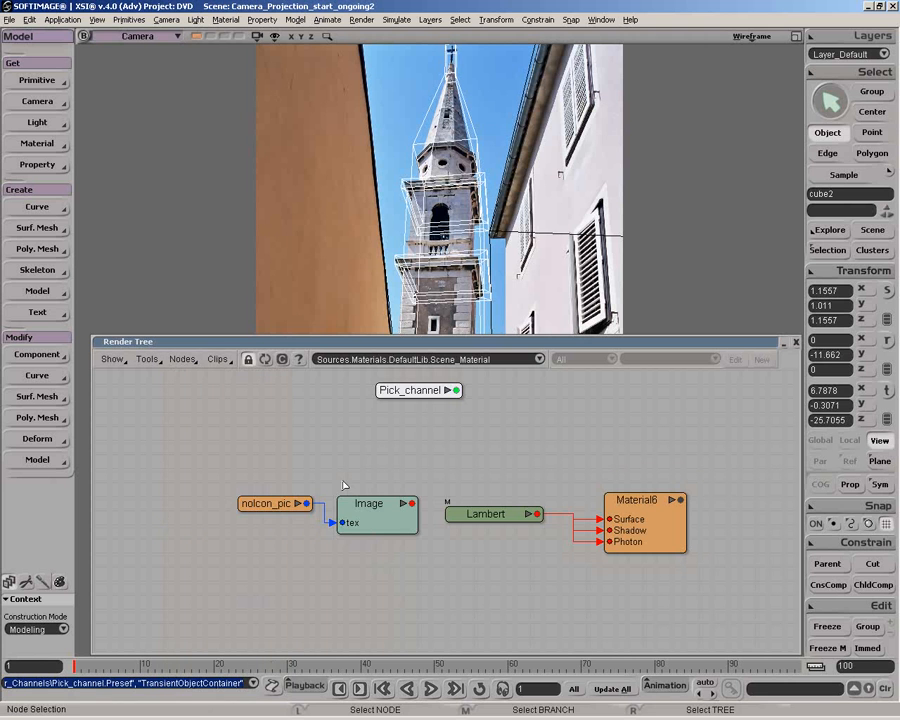
left_click_drag(412, 396, 459, 604)
left_click(385, 543)
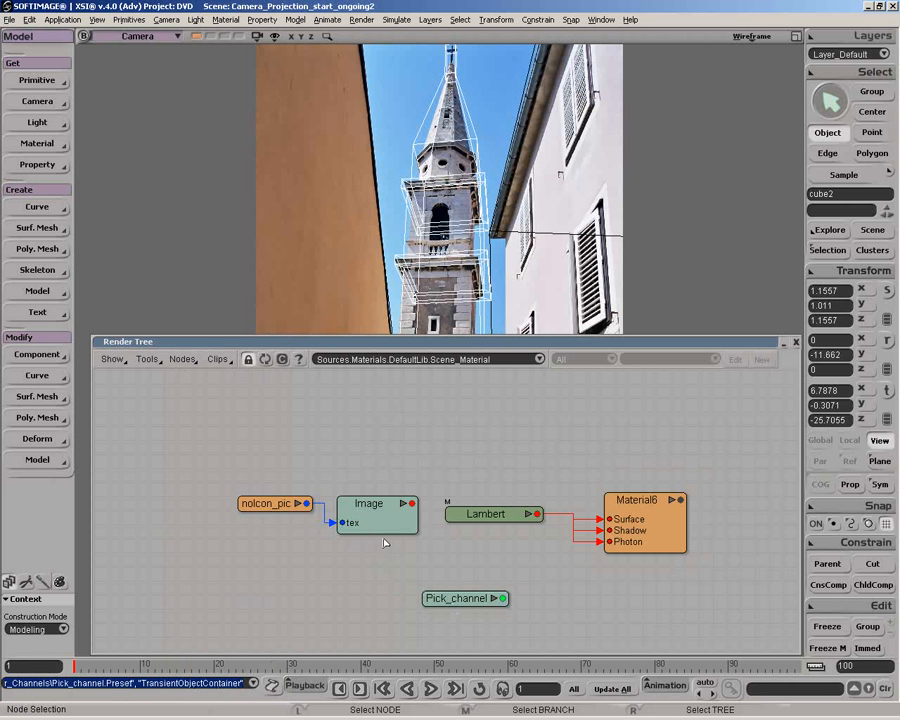
Connect the Image node's output to both the ambient and diffuse inputs of the Lambert node
left_click(416, 510)
left_click_drag(412, 504, 481, 377)
right_click(481, 377)
right_click(480, 386)
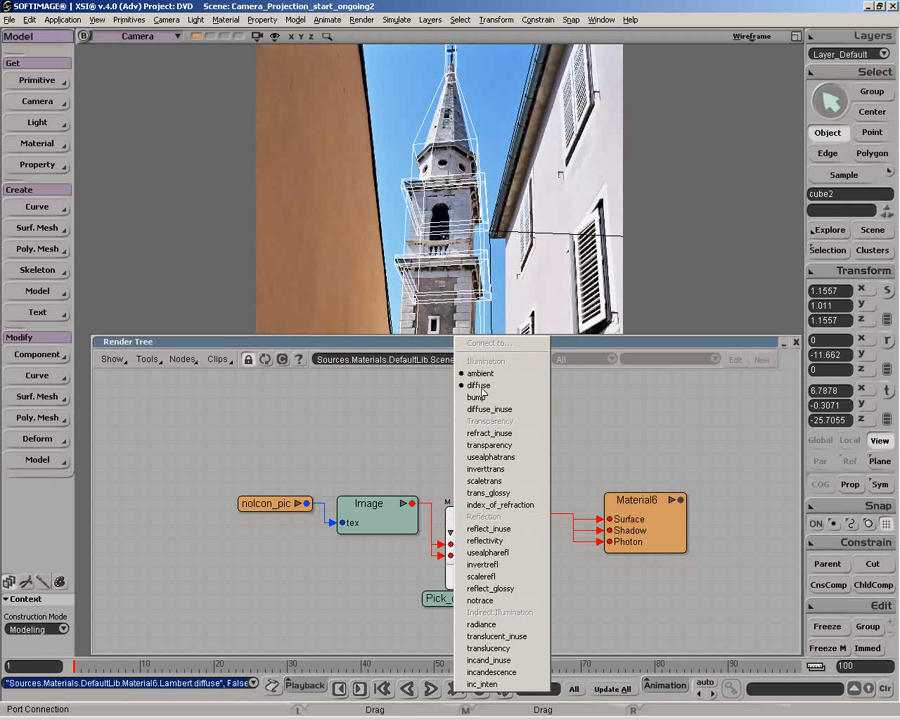
left_click(393, 409)
Feed the Image node into Pick_channel's input and connect Pick_channel's output to the Lambert node's transparency
left_click_drag(445, 599, 370, 605)
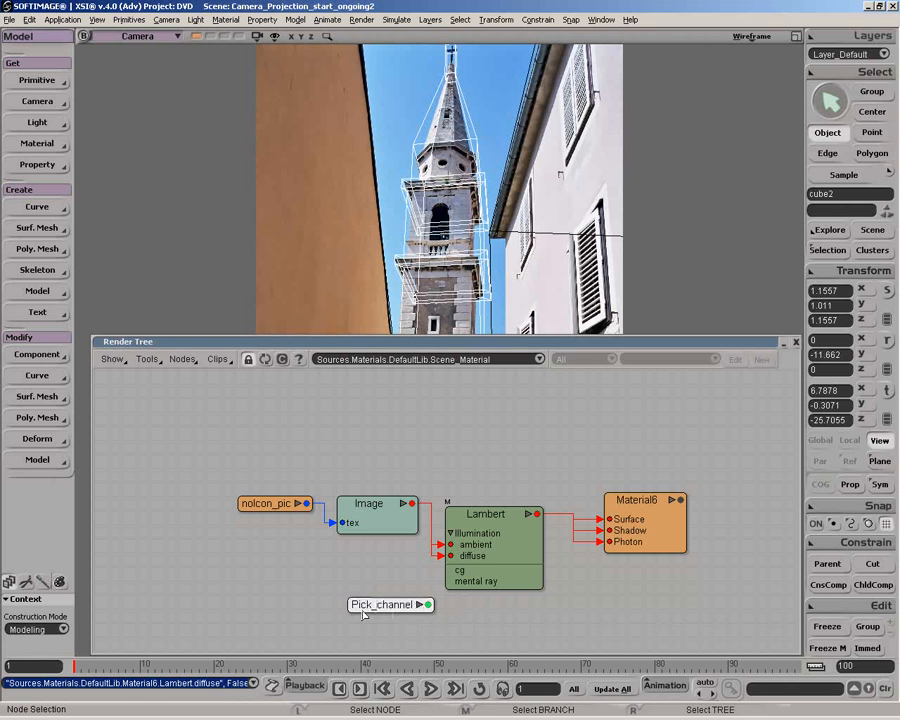
left_click_drag(411, 504, 366, 604)
left_click(369, 603)
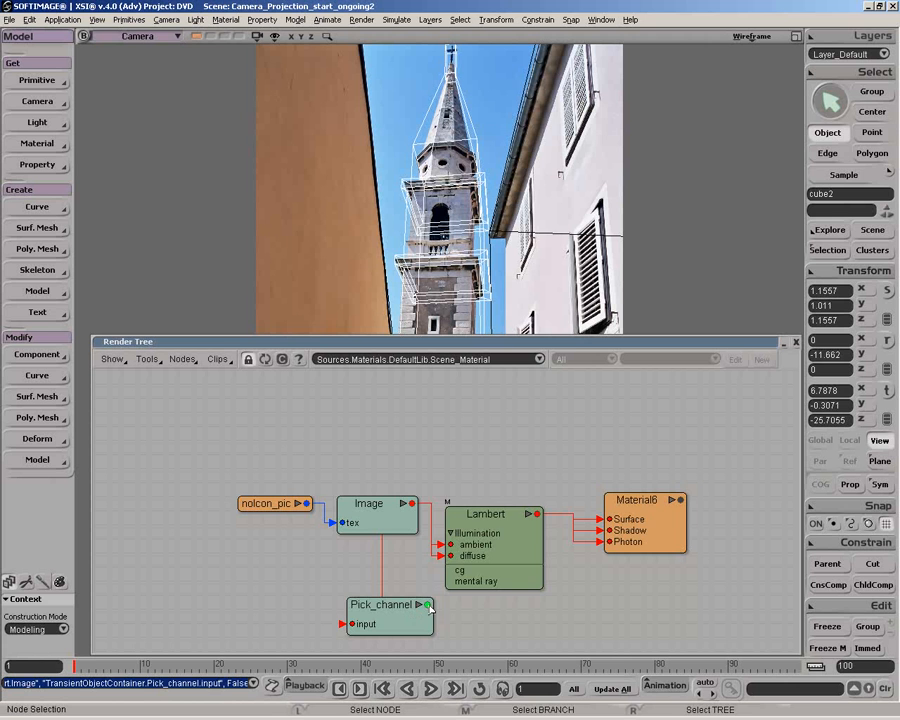
left_click_drag(427, 604, 465, 568)
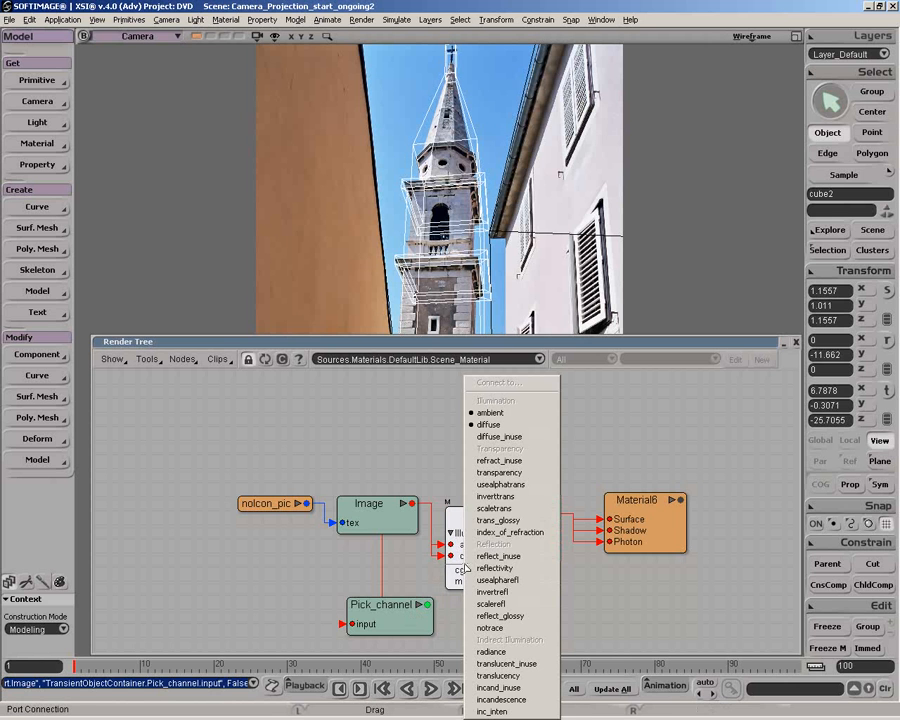
left_click(498, 472)
Spread out the Image, Lambert and Material6 nodes and place Scalar2color below Pick_channel so the connections are readable
left_click_drag(376, 516, 304, 466)
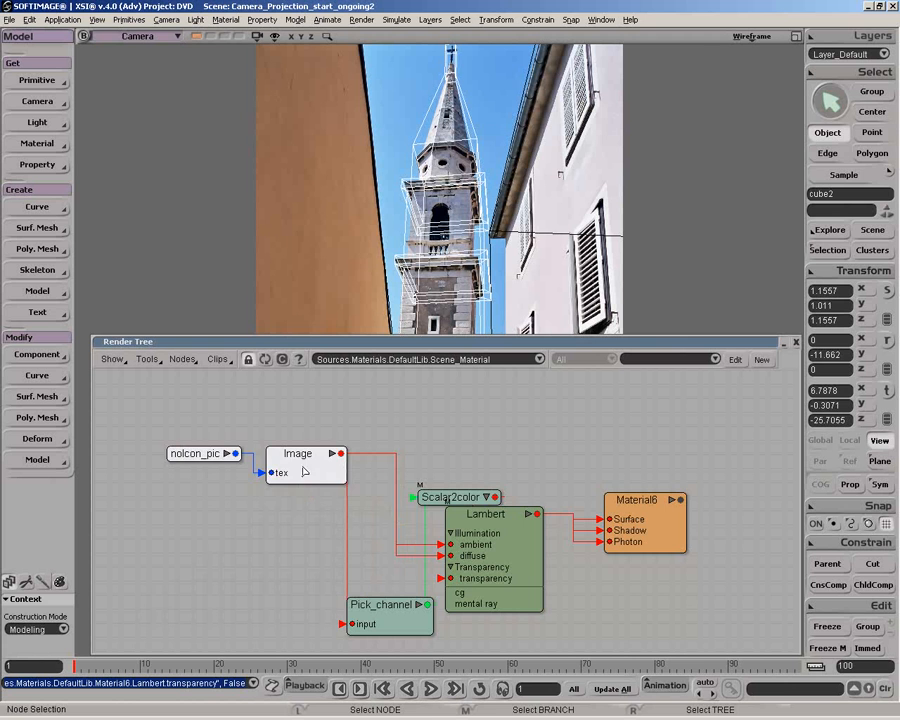
left_click_drag(638, 536, 712, 531)
left_click_drag(507, 552, 596, 544)
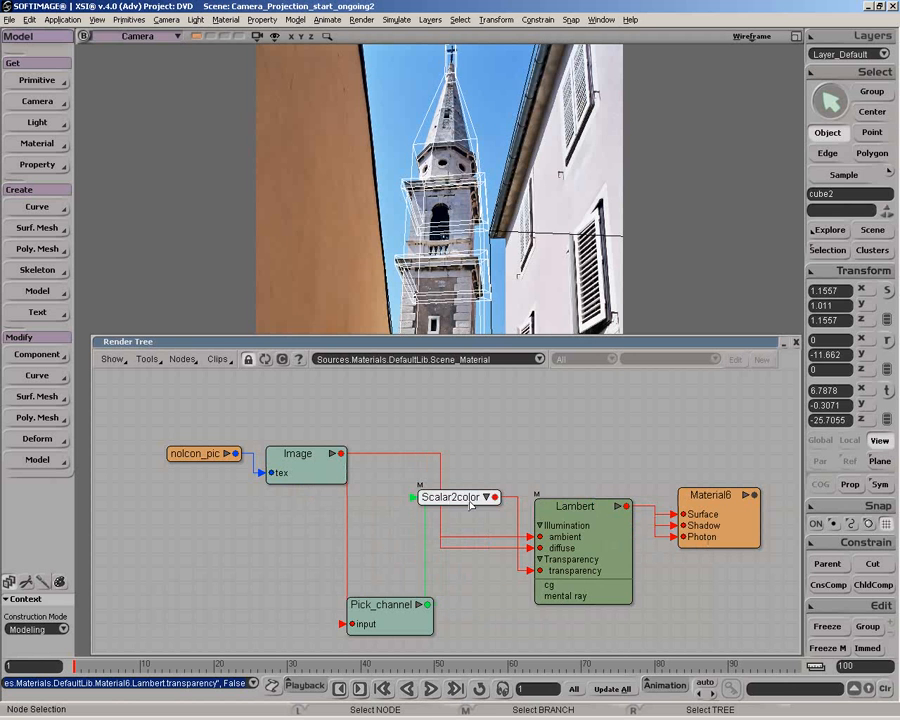
left_click_drag(468, 502, 400, 652)
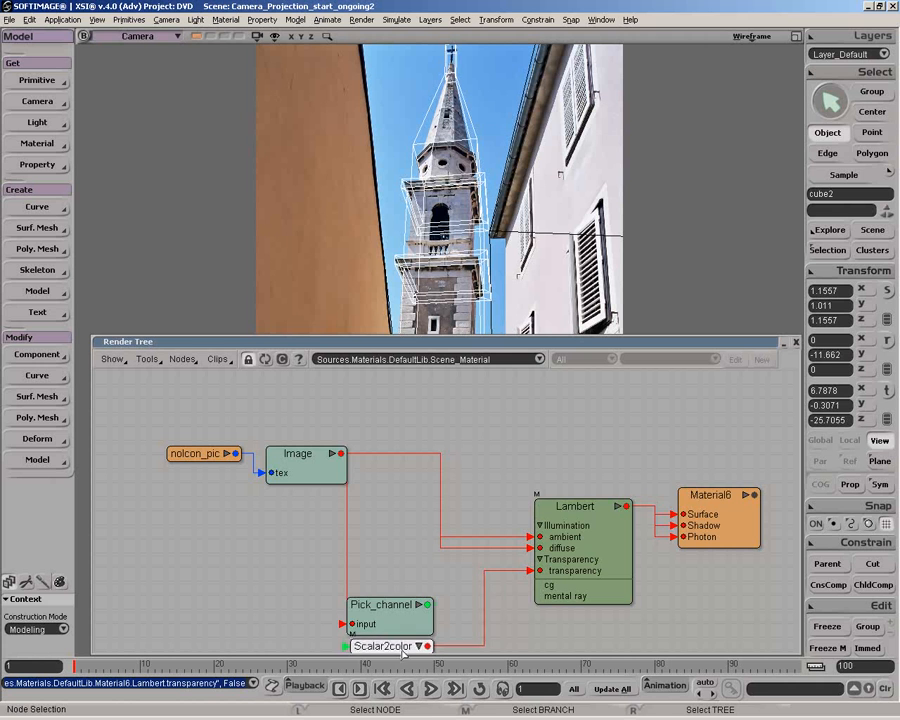
left_click(395, 538)
left_click_drag(280, 470, 190, 468)
Load camera_projection_church_tower.pic from file as a new clip in the Image node's properties
double_click(281, 476)
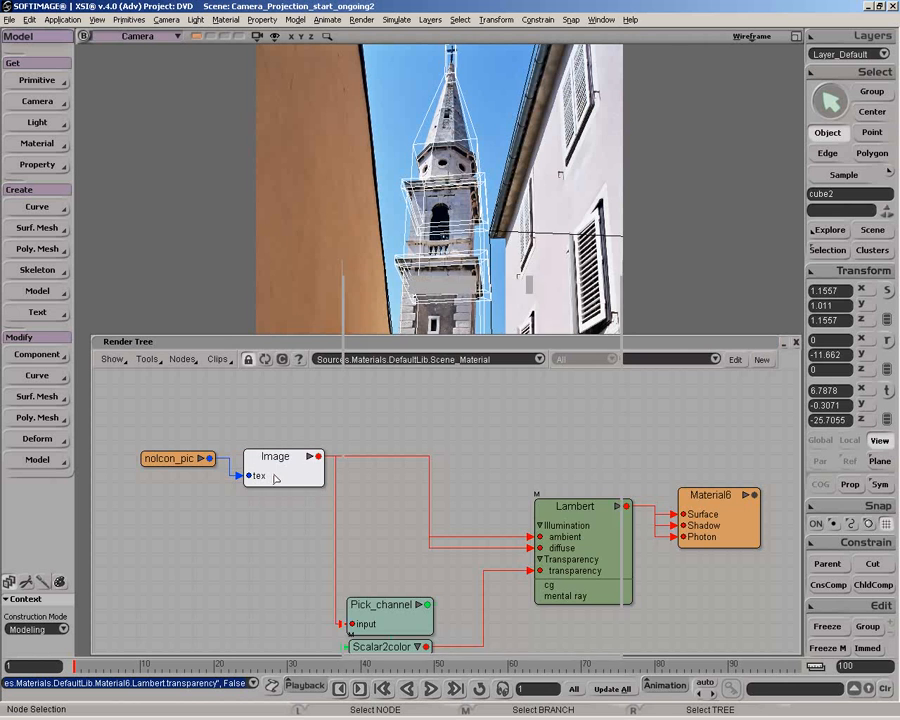
left_click(588, 360)
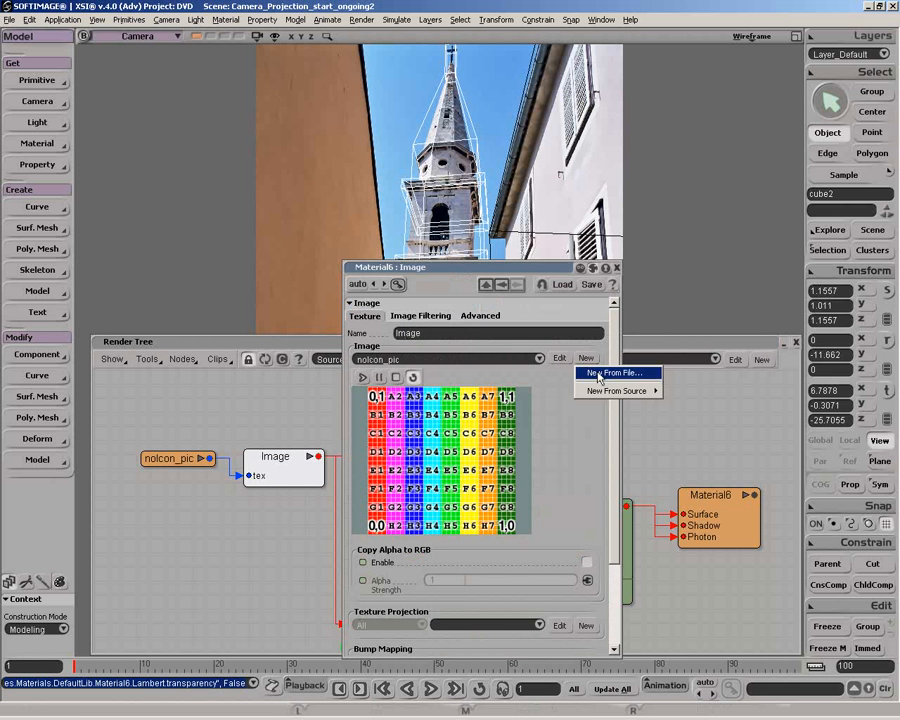
left_click(600, 373)
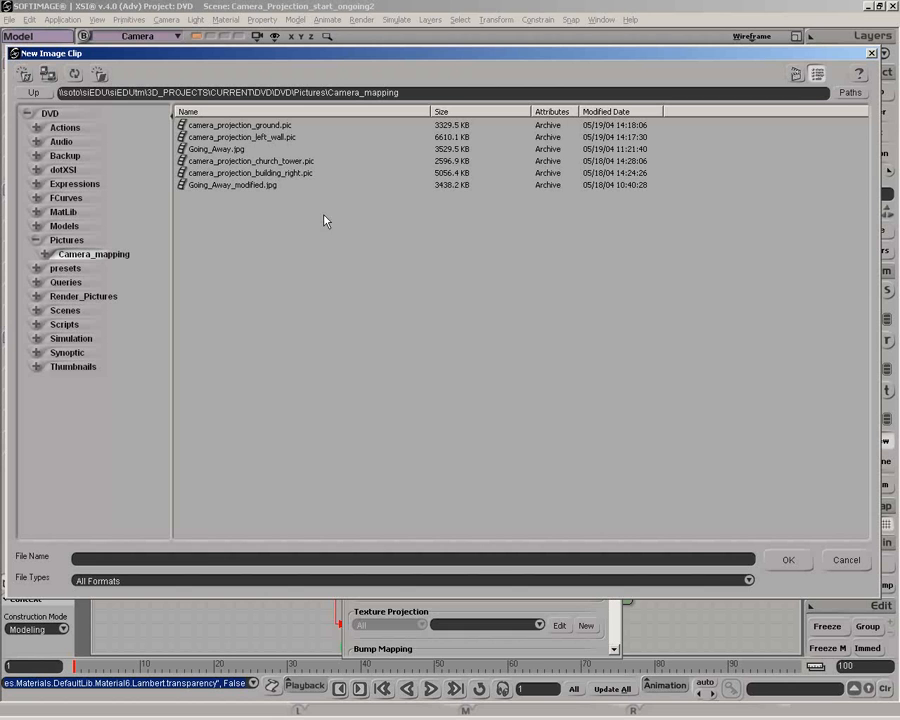
left_click(254, 162)
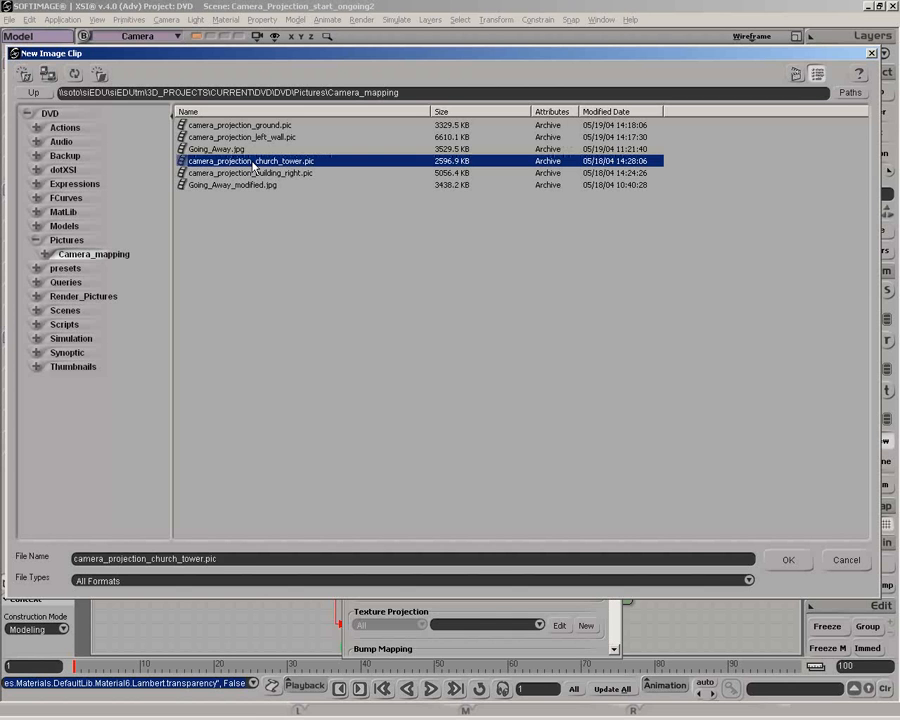
left_click(788, 559)
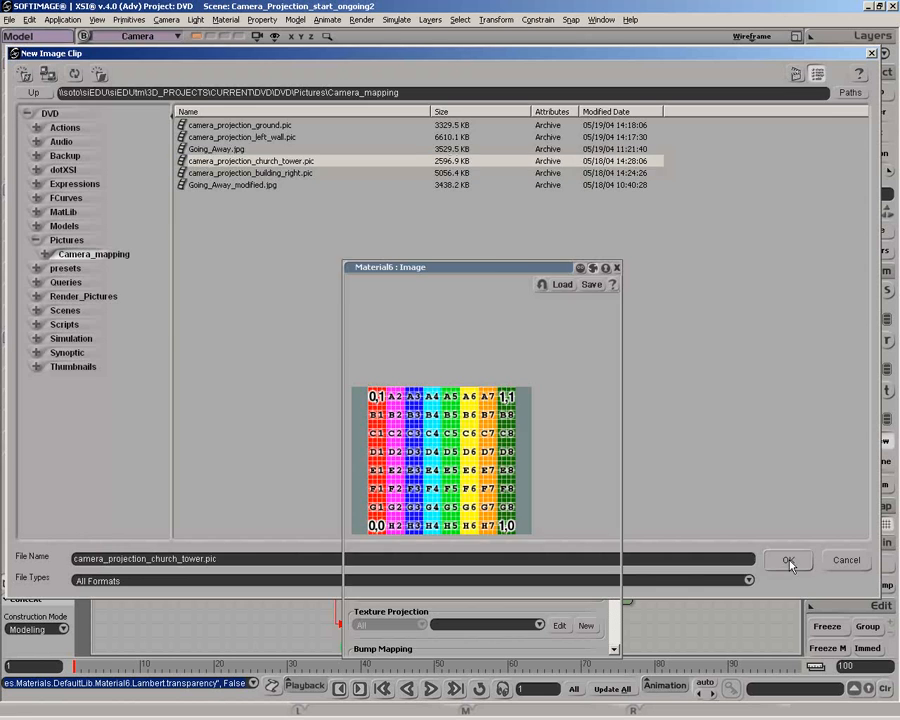
left_click(490, 480)
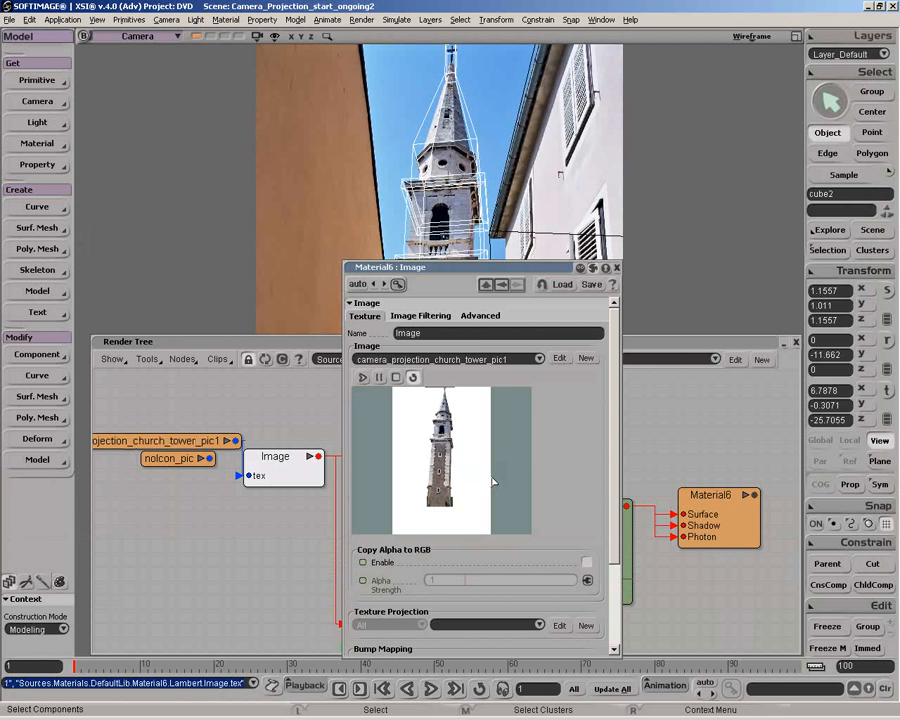
Create a Camera Projection texture projection for the Image node using the camera under Camera_Root, and close its properties
scroll(480, 474, "down", 2)
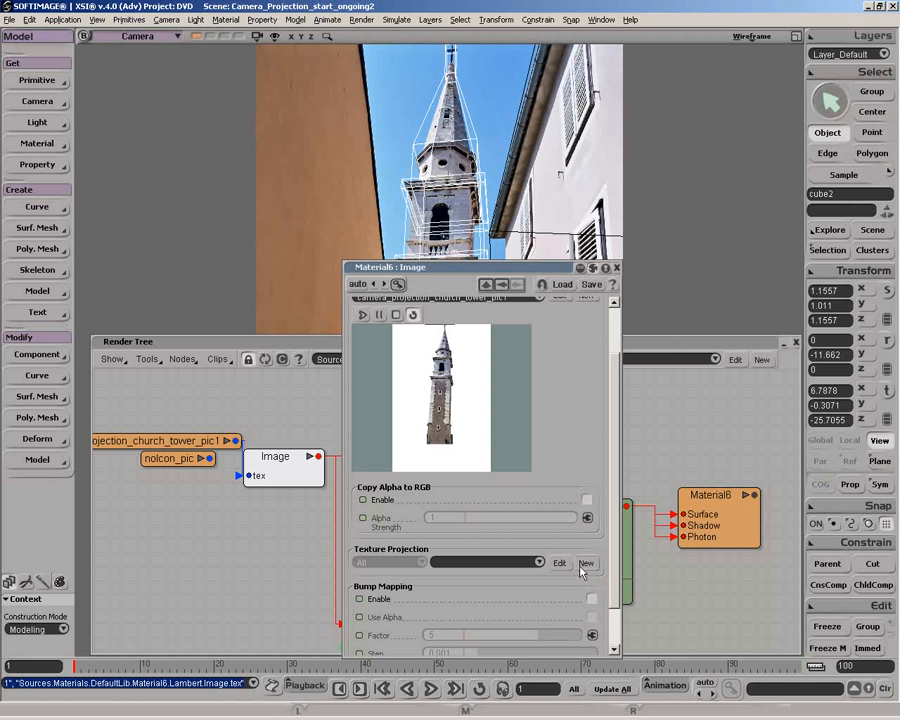
left_click(585, 565)
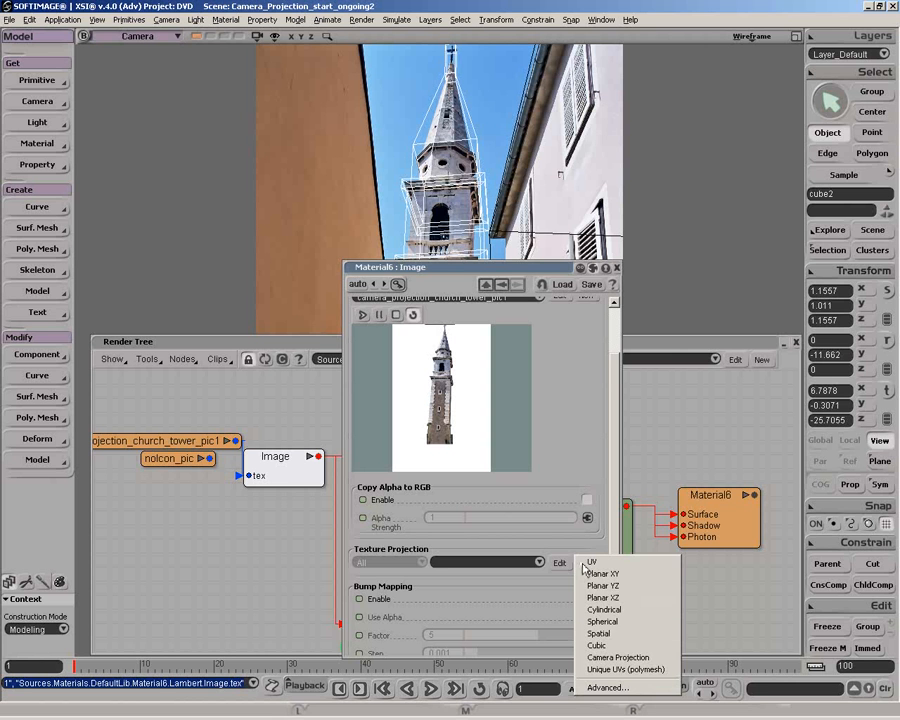
left_click(593, 660)
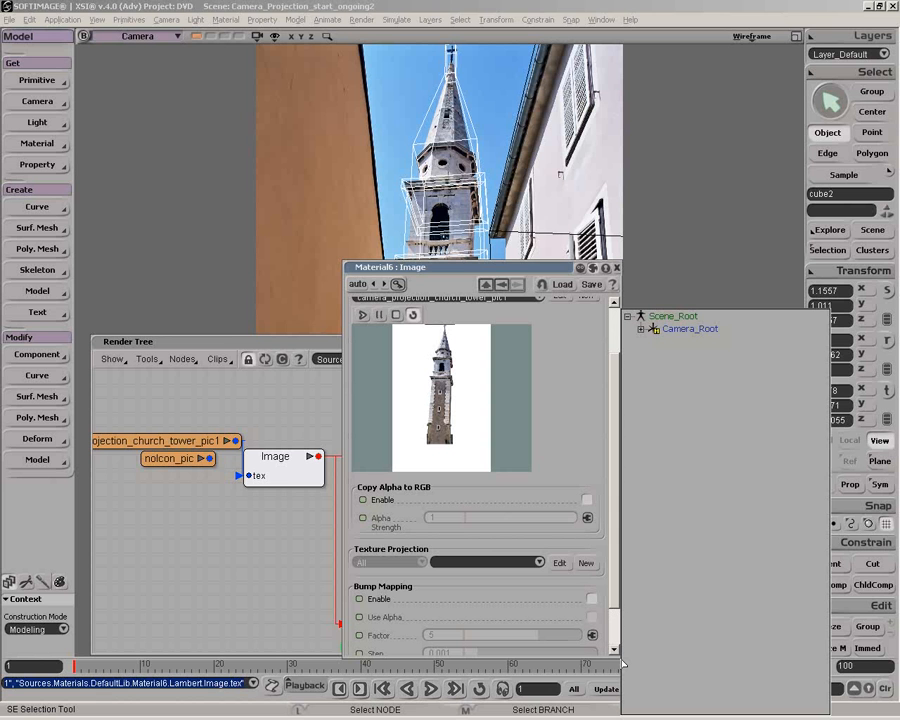
left_click(640, 329)
left_click(689, 340)
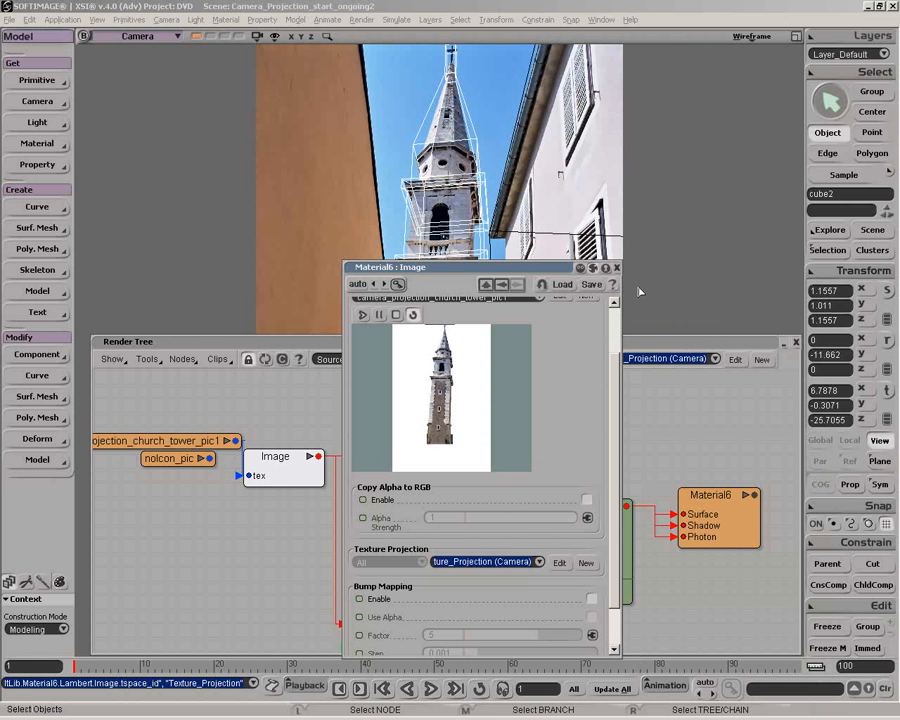
left_click(616, 268)
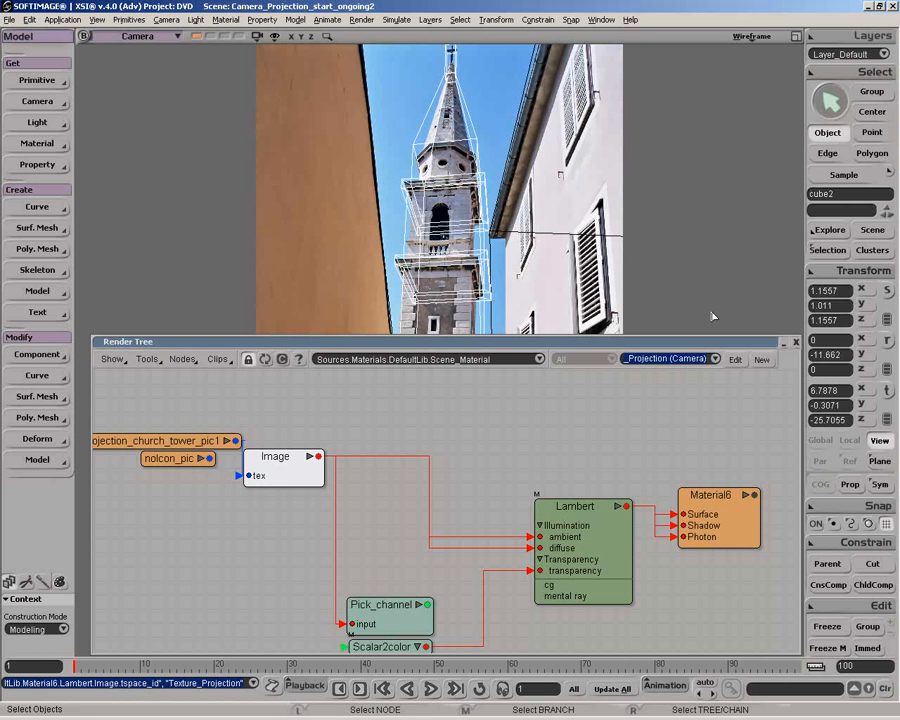
Collapse the render tree out of the way and draw a render region around the church tower in the camera view
double_click(776, 344)
mouse_move(746, 344)
left_mouse_down()
mouse_move(740, 582)
mouse_move(752, 672)
left_mouse_up()
key("q")
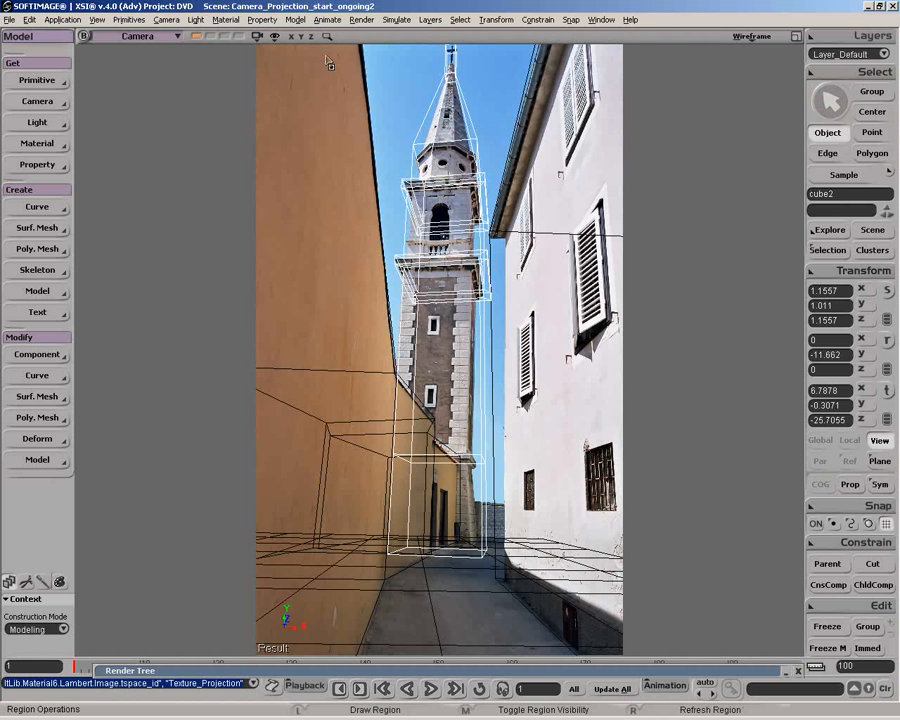
left_click_drag(323, 46, 574, 589)
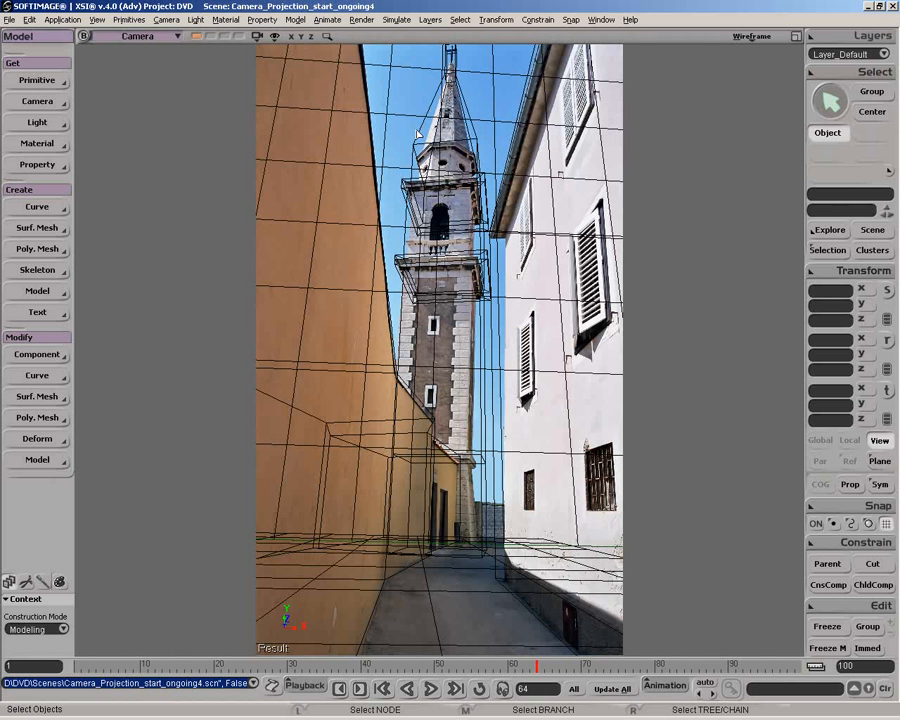
Select the ground grid, left wall cube and sky backdrop grid in turn, and examine the colours of the backdrop's Gradient shader
left_click(418, 582)
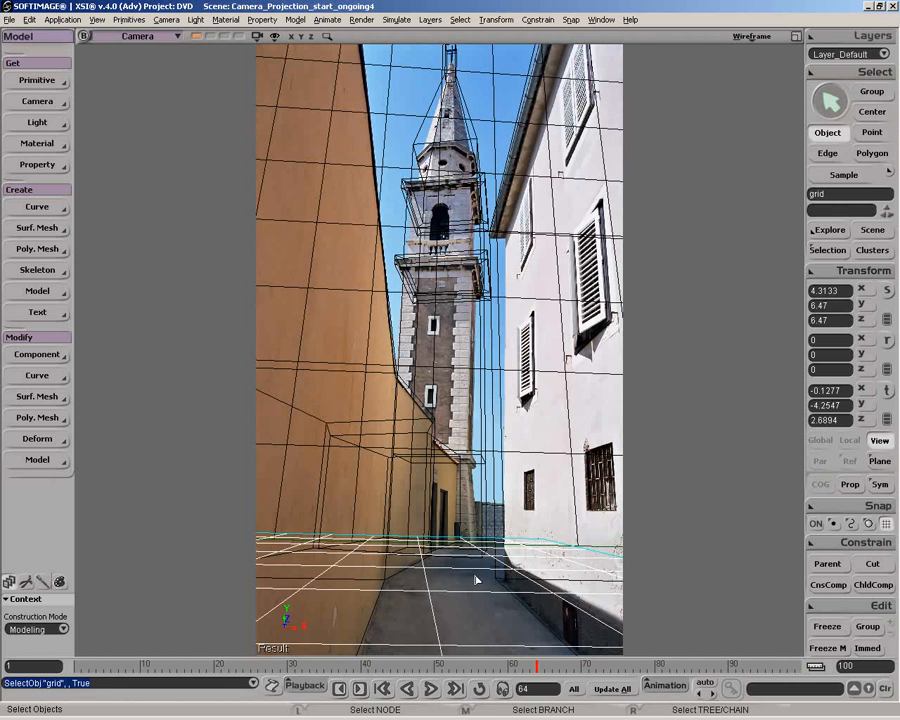
left_click(381, 350)
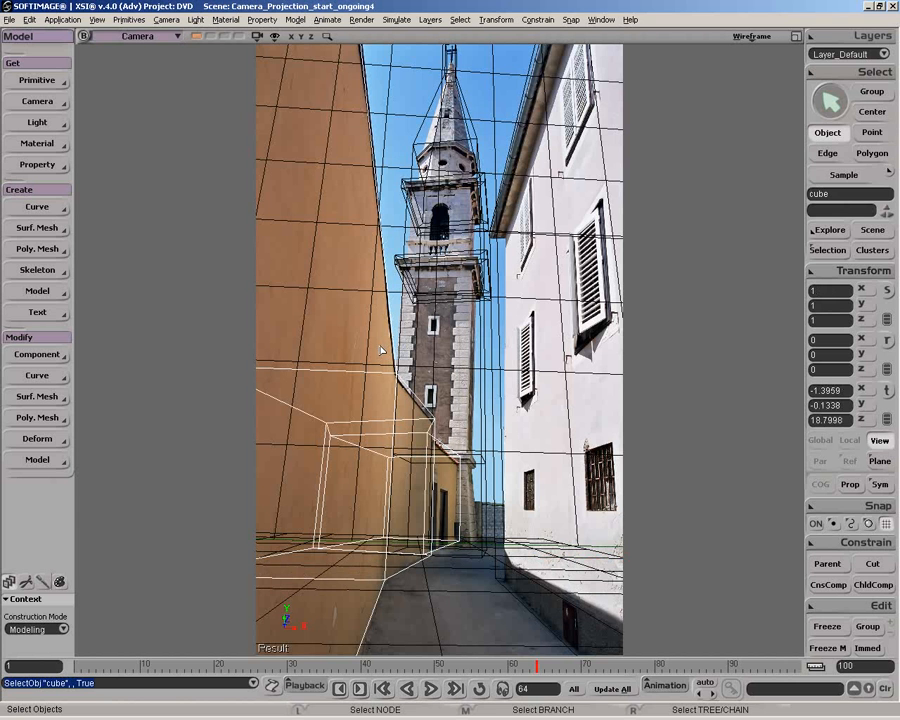
left_click(388, 173)
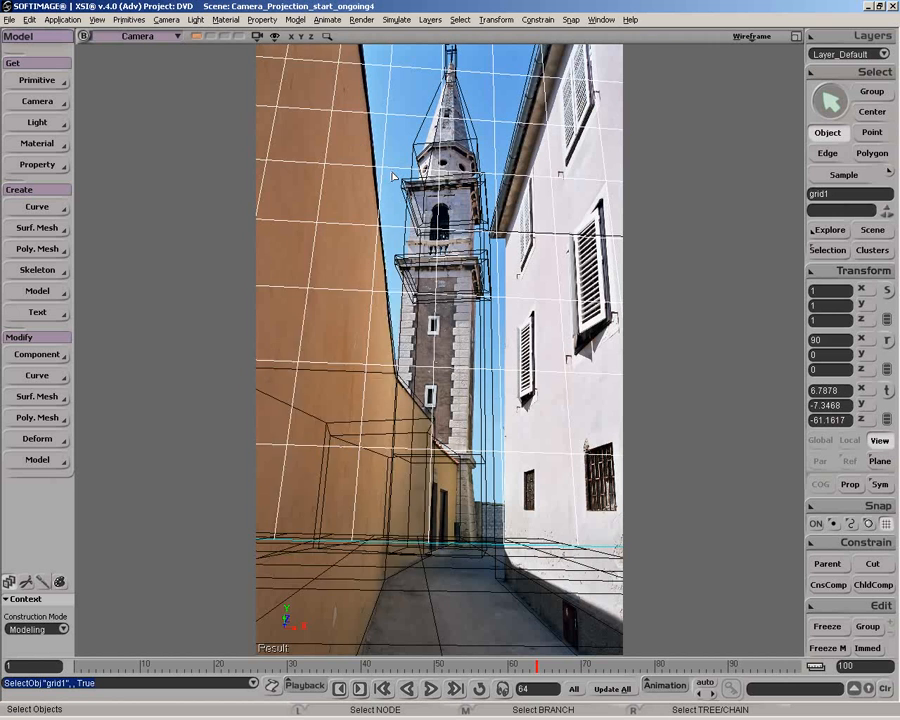
key("7")
double_click(190, 528)
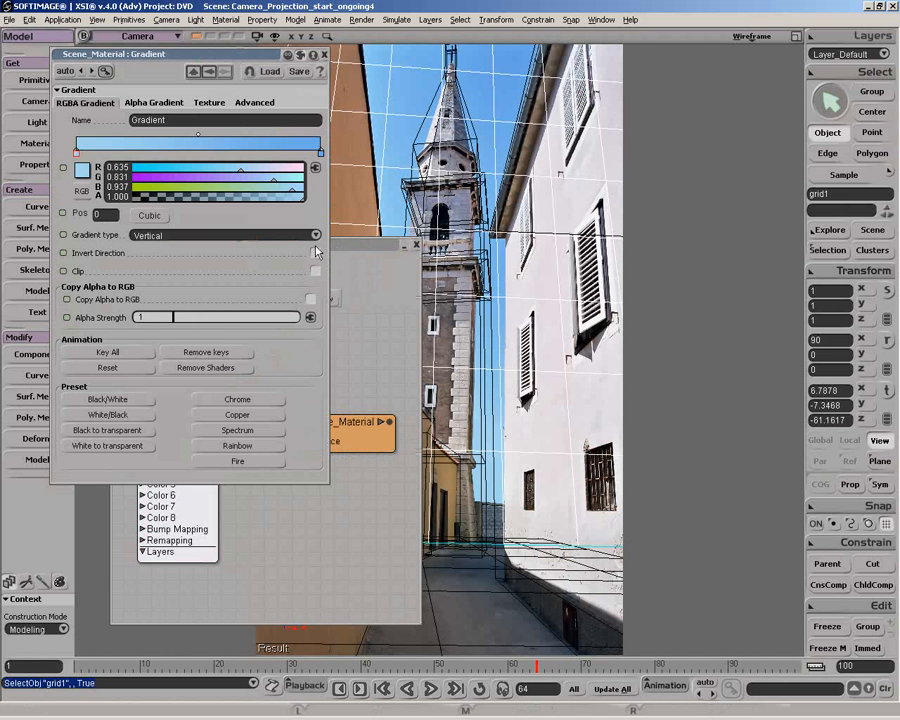
left_click_drag(353, 246, 278, 504)
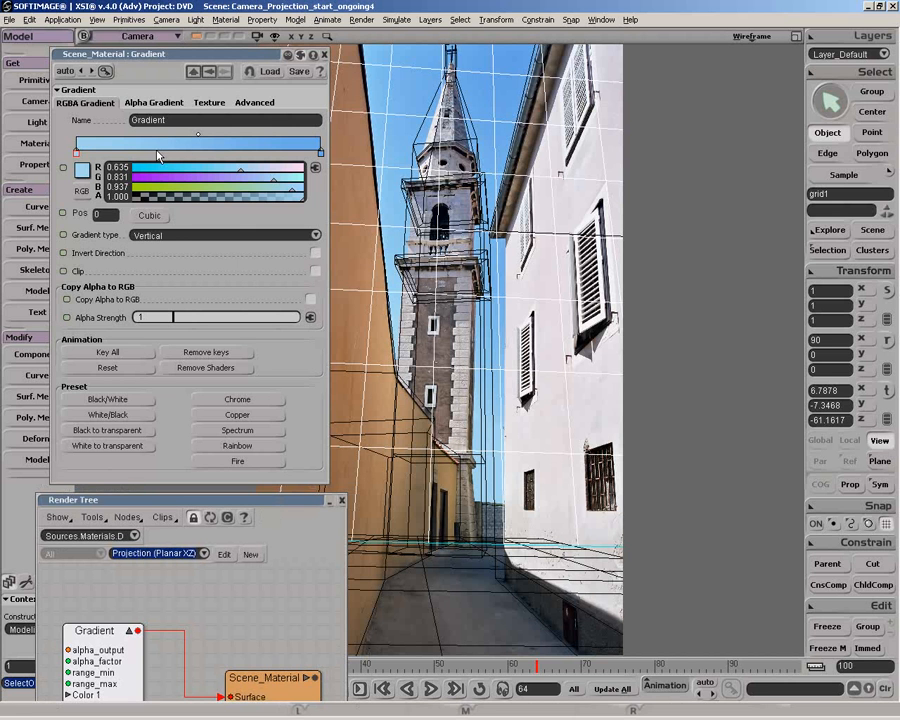
left_click(82, 170)
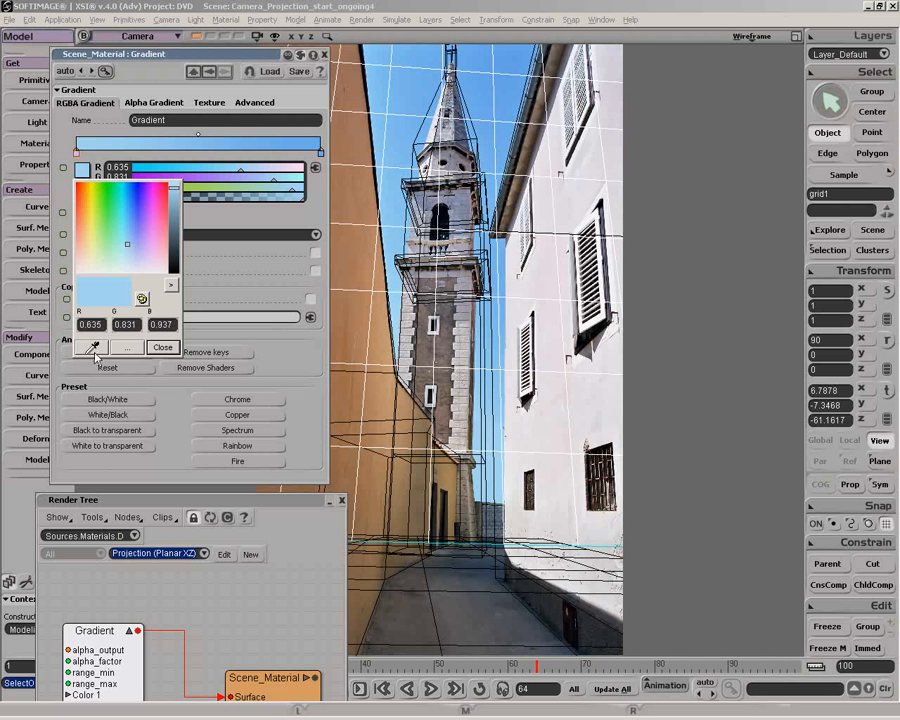
left_click(163, 348)
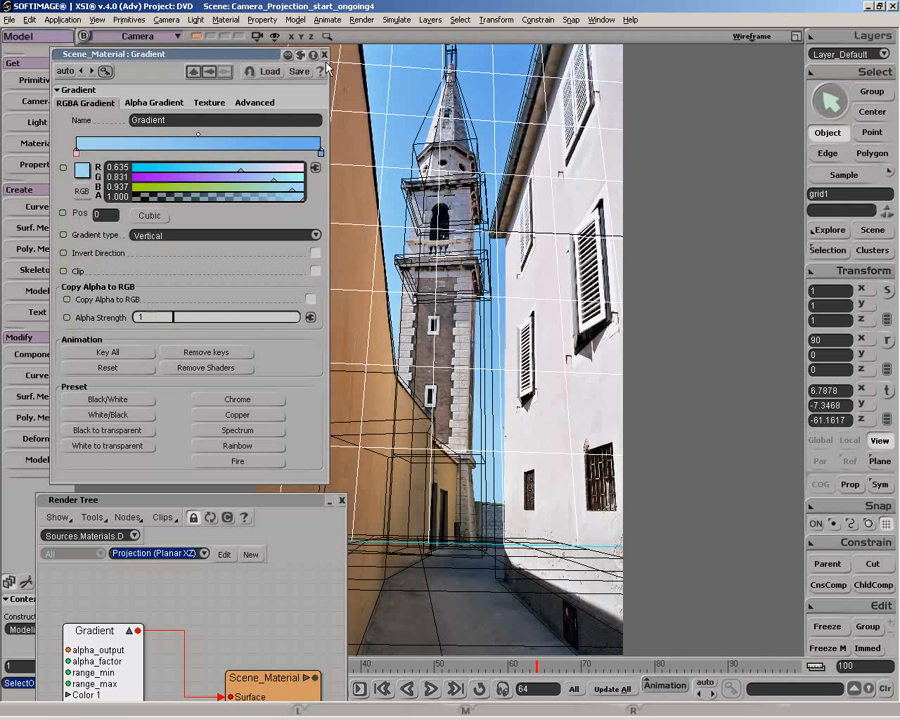
left_click(323, 54)
left_click(342, 500)
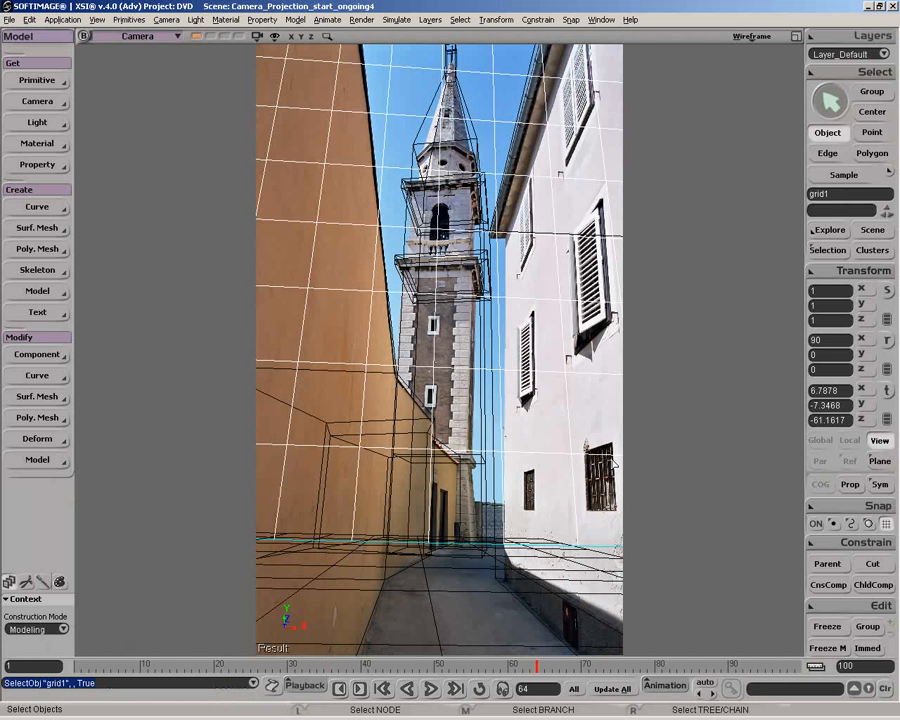
Deselect everything, draw a render region over the whole camera view to check the projections, and hide it
left_click(705, 460)
key("q")
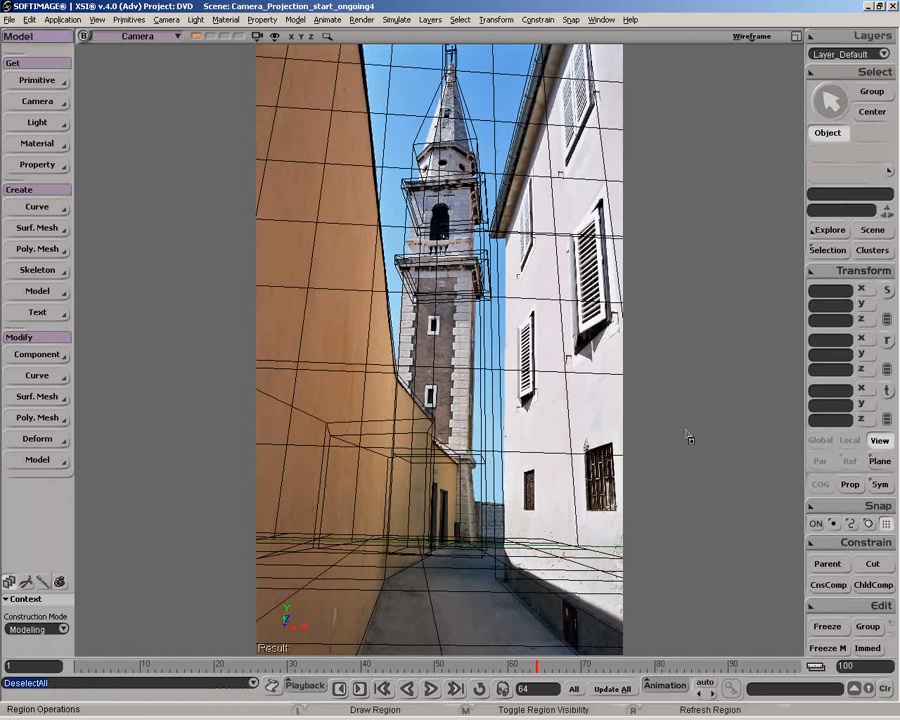
left_click_drag(259, 46, 620, 652)
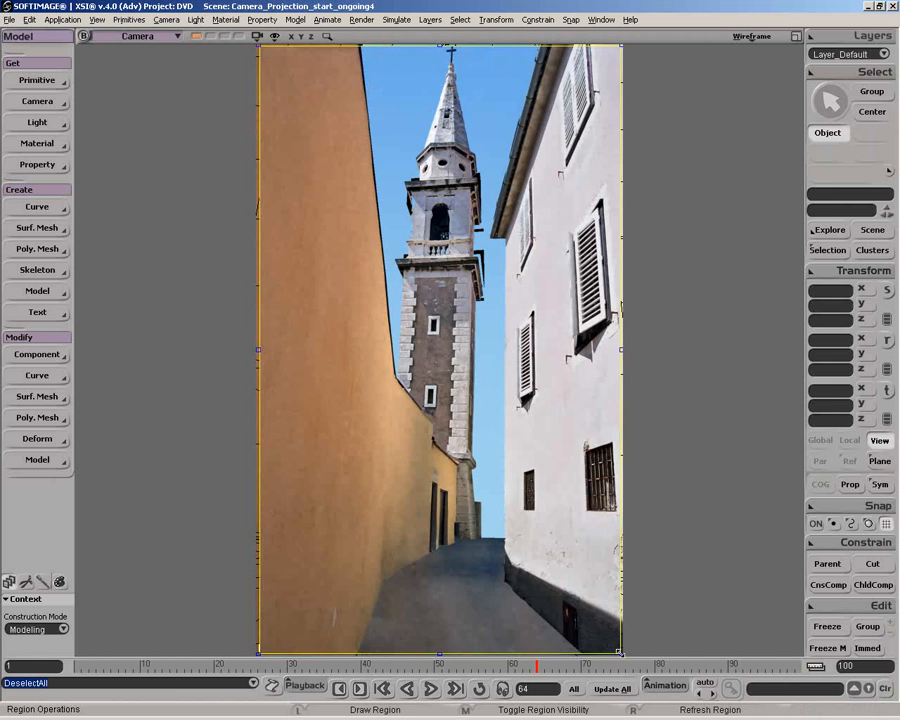
middle_click(733, 131)
key("space")
Duplicate the entire Camera_Root hierarchy from the scene explorer
key("8")
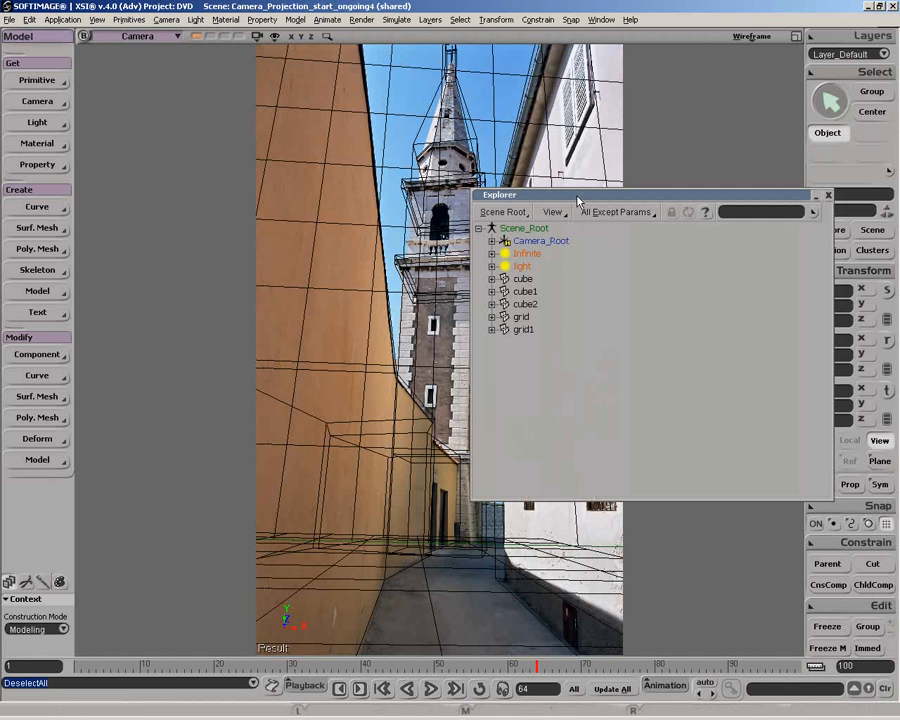
left_click_drag(560, 194, 602, 187)
middle_click(584, 234)
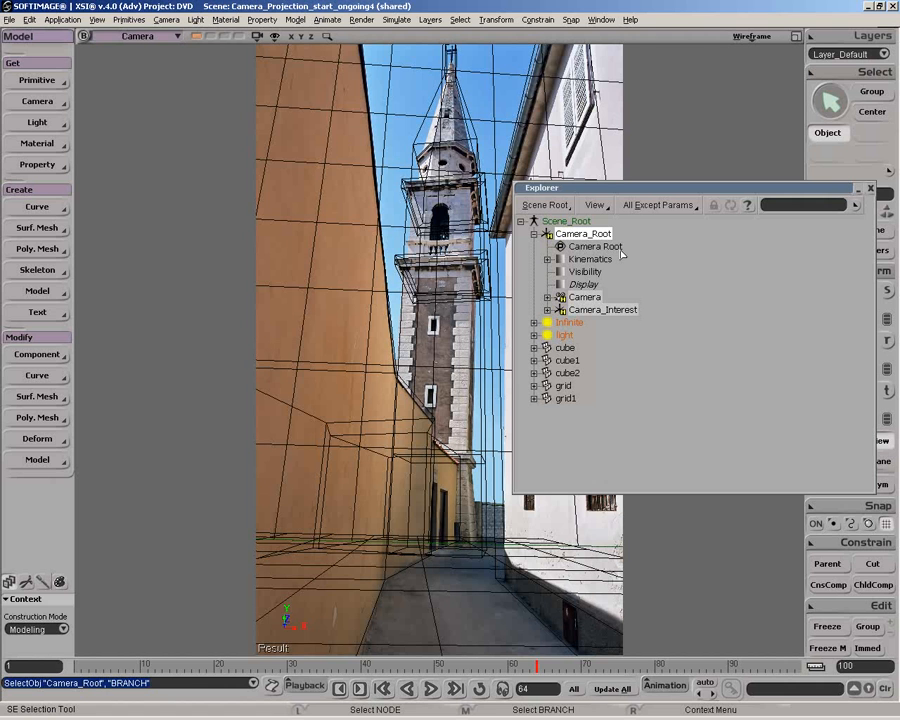
key("ctrl+d")
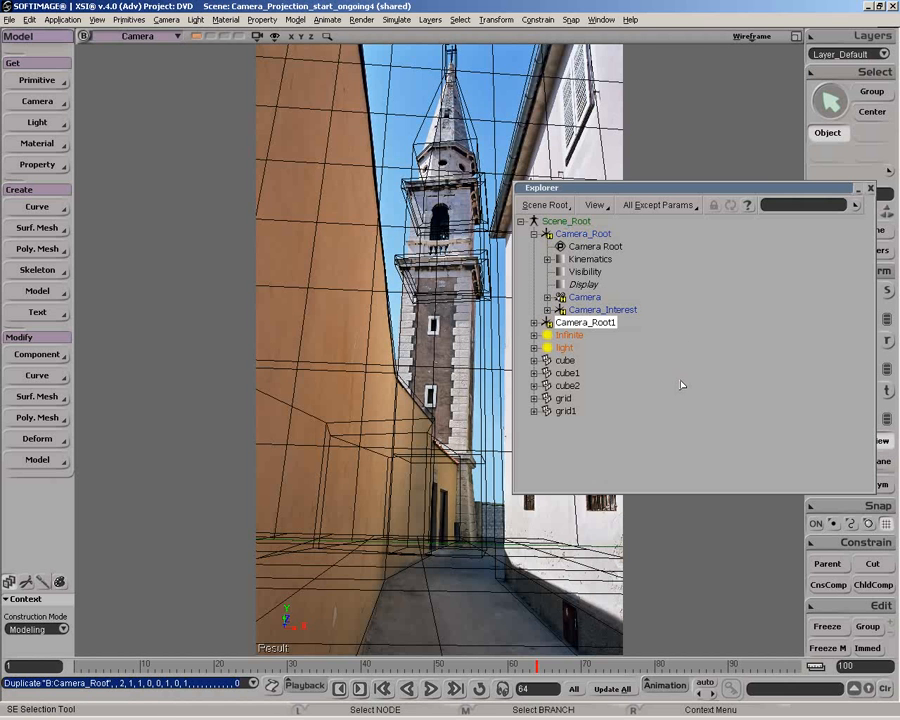
Unhide the duplicated Camera_Root1 hierarchy and turn off the display of cameras in the camera view
left_click(534, 323)
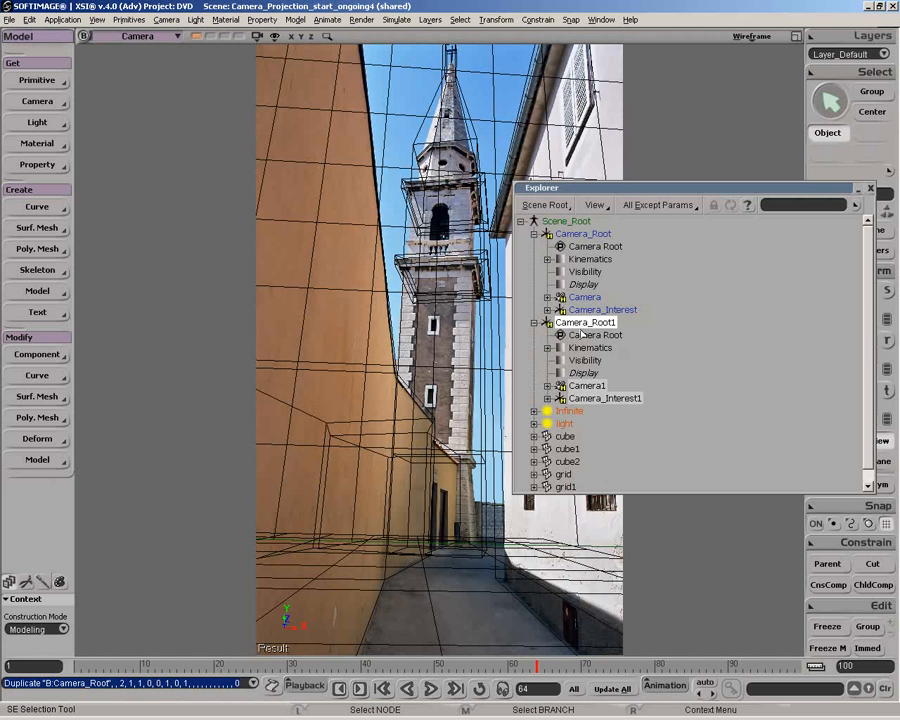
key("h")
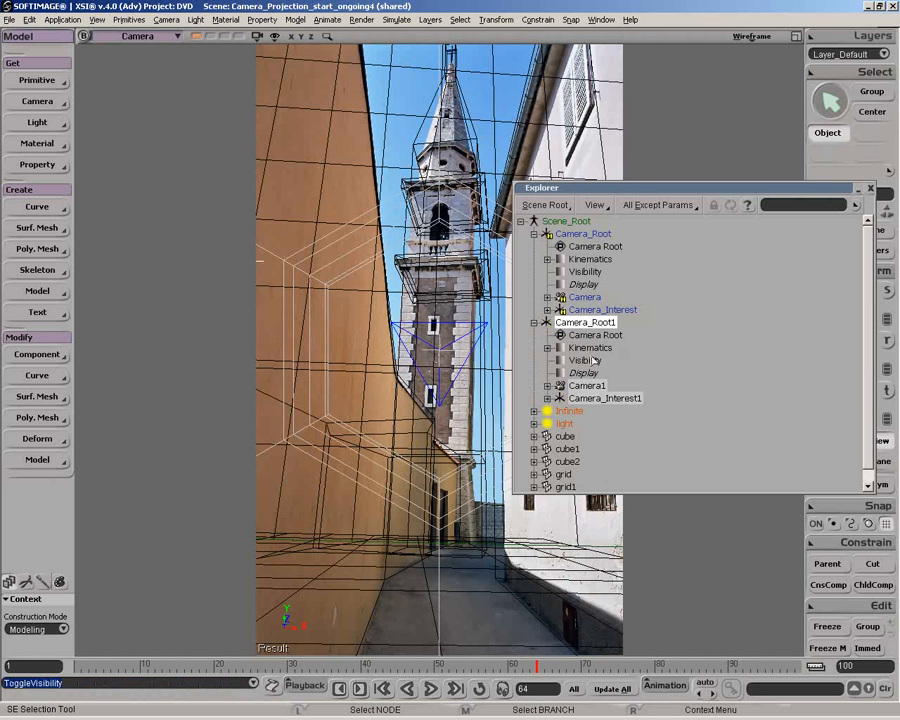
left_click(276, 37)
left_click(301, 111)
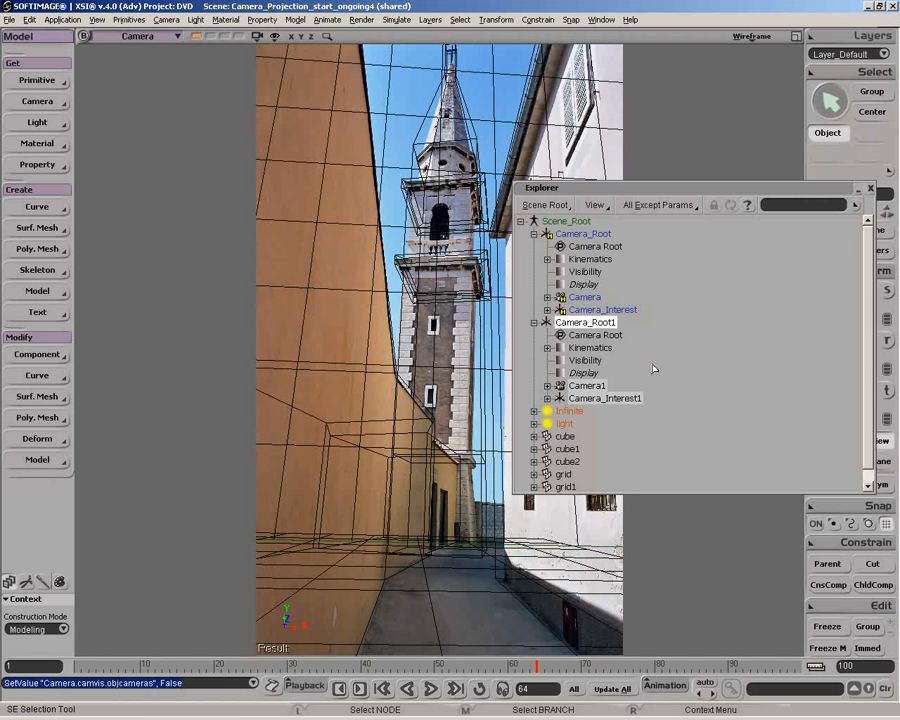
Select Camera1 under Camera_Root1 and set the timeline's end frame to 30
left_click(587, 385)
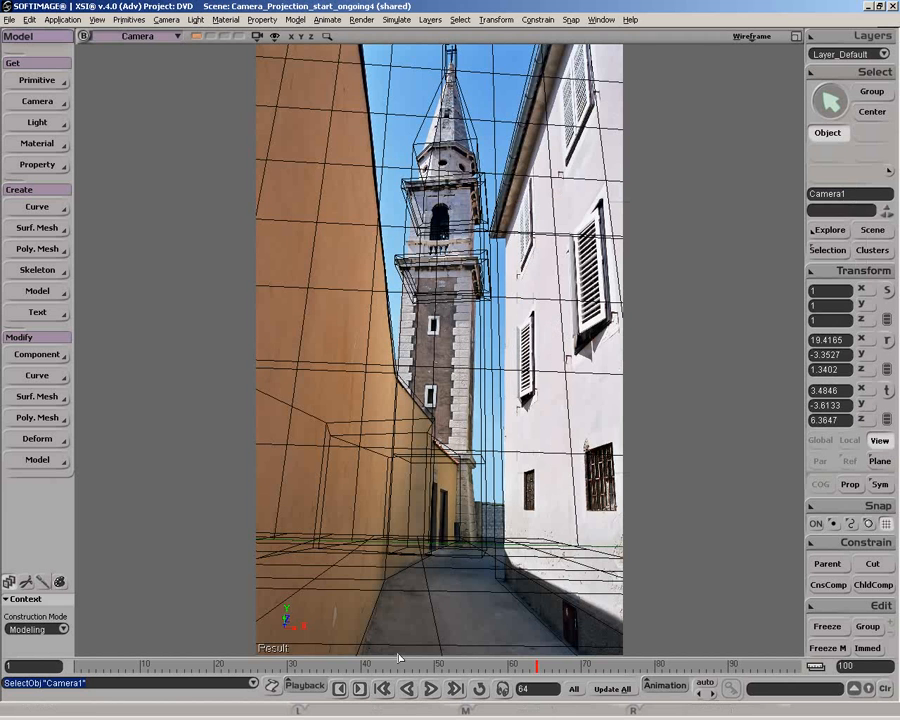
left_click(861, 666)
type("30")
key("Return")
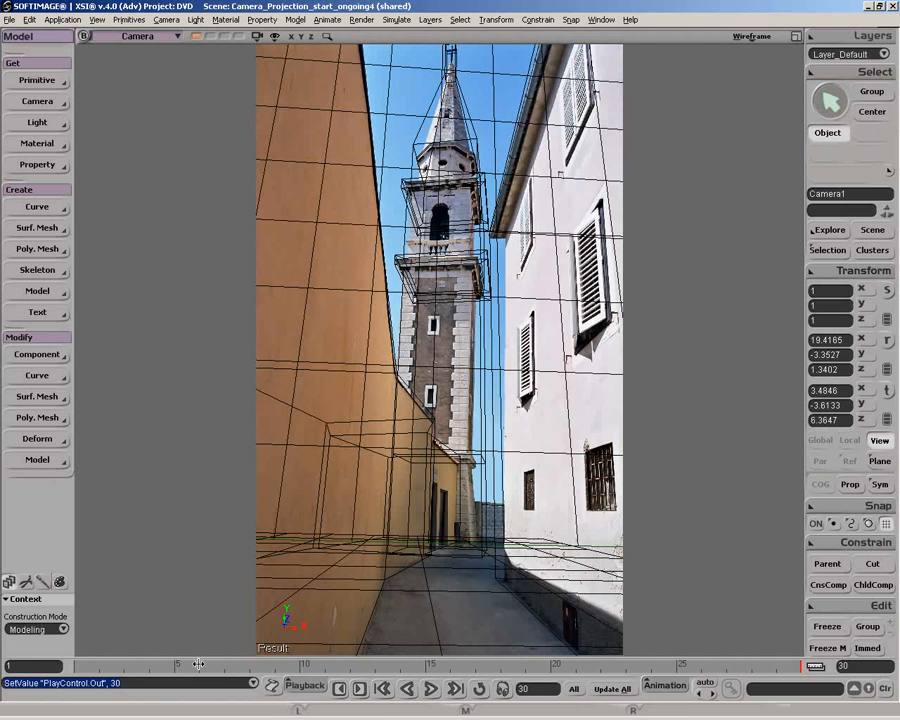
Switch the viewport to look through Camera1 and set a translation key for it at frame 1
left_click_drag(198, 664, 75, 665)
left_click(886, 420)
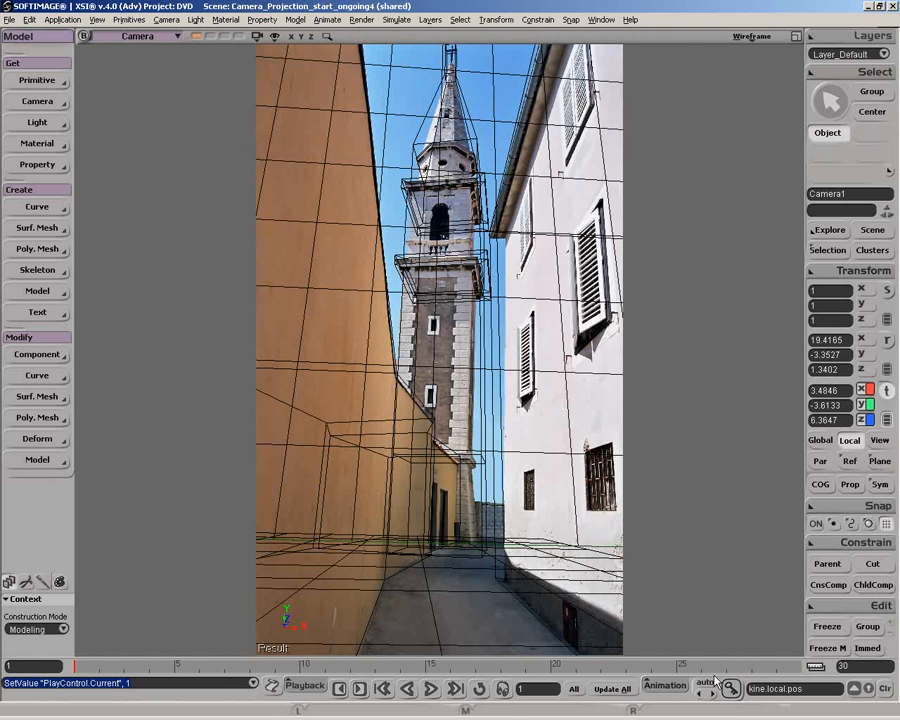
left_click(177, 37)
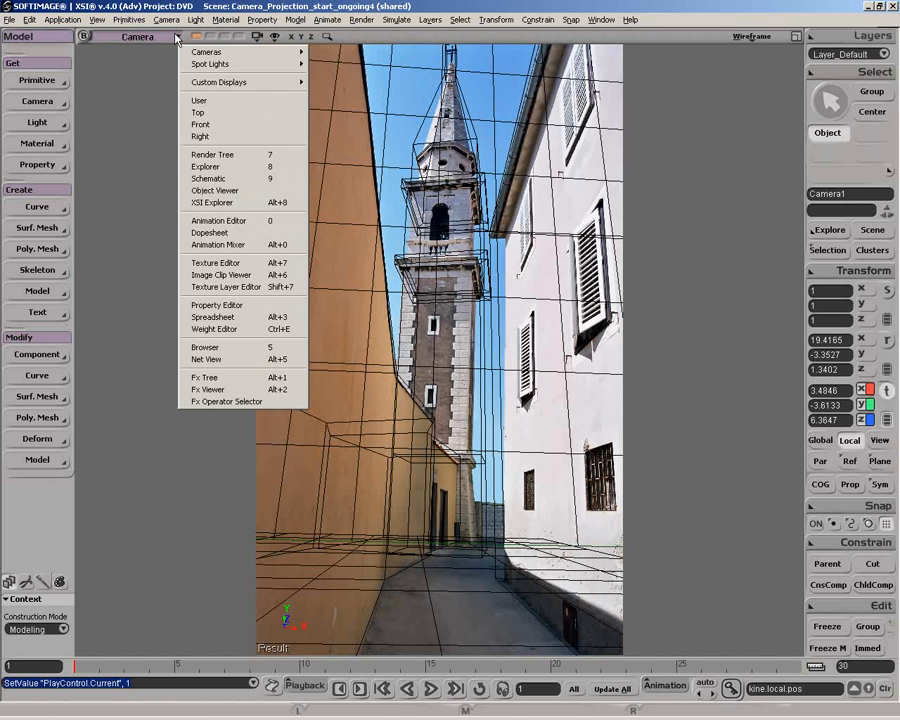
mouse_move(215, 52)
left_click(335, 63)
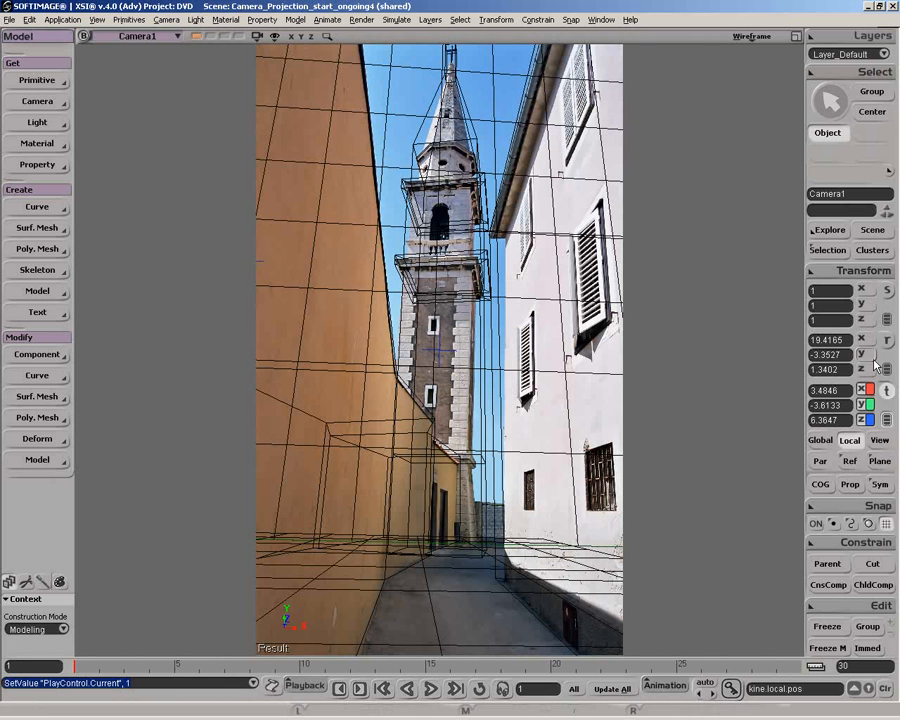
left_click(731, 688)
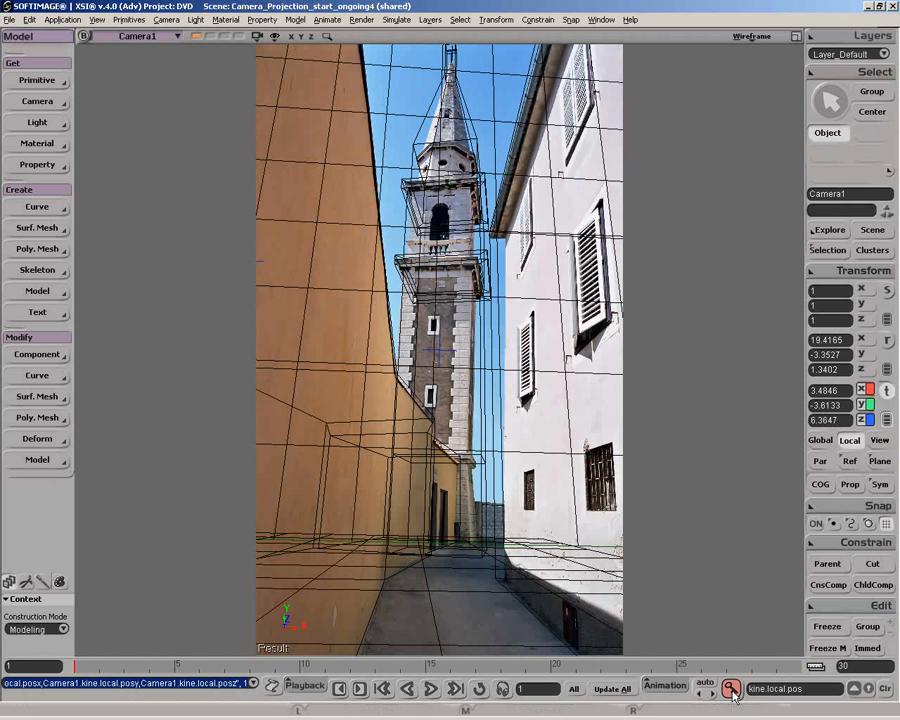
Dolly Camera1 forward into the alley at frame 30 and key its position
left_click(795, 666)
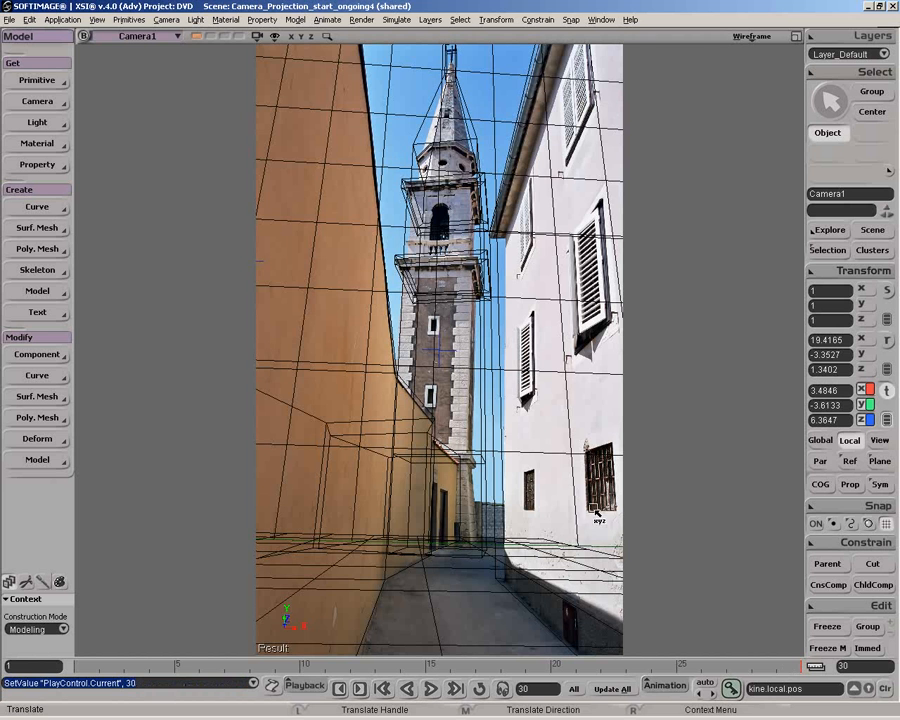
key("d")
left_click_drag(603, 314, 598, 366)
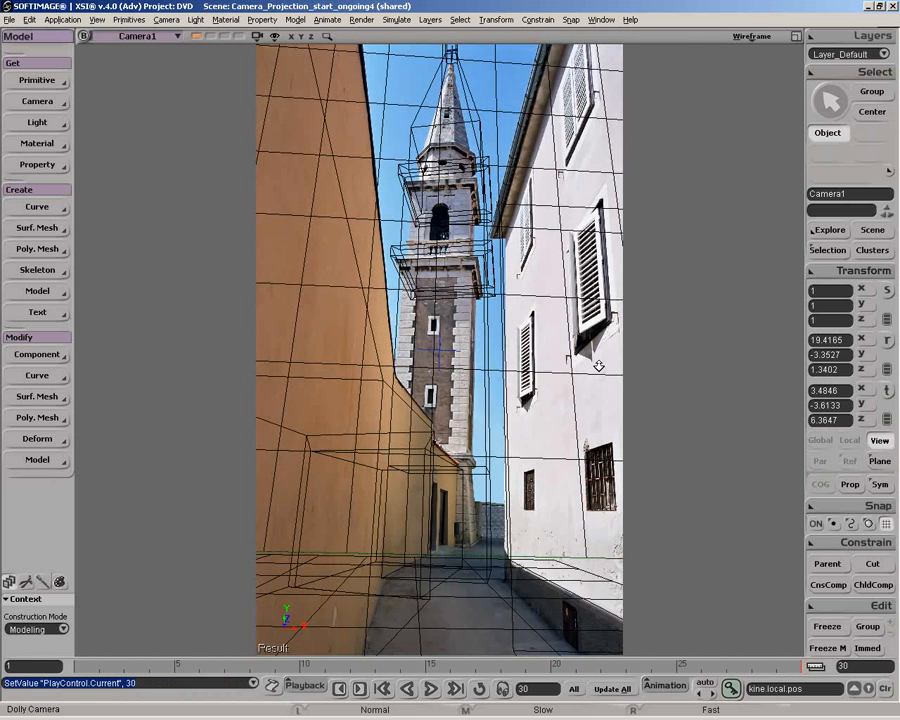
left_click(731, 688)
Display the Camera1 view shaded without the rotoscope image and scrub the camera move from frame 1 to 30
left_click_drag(738, 667, 70, 664)
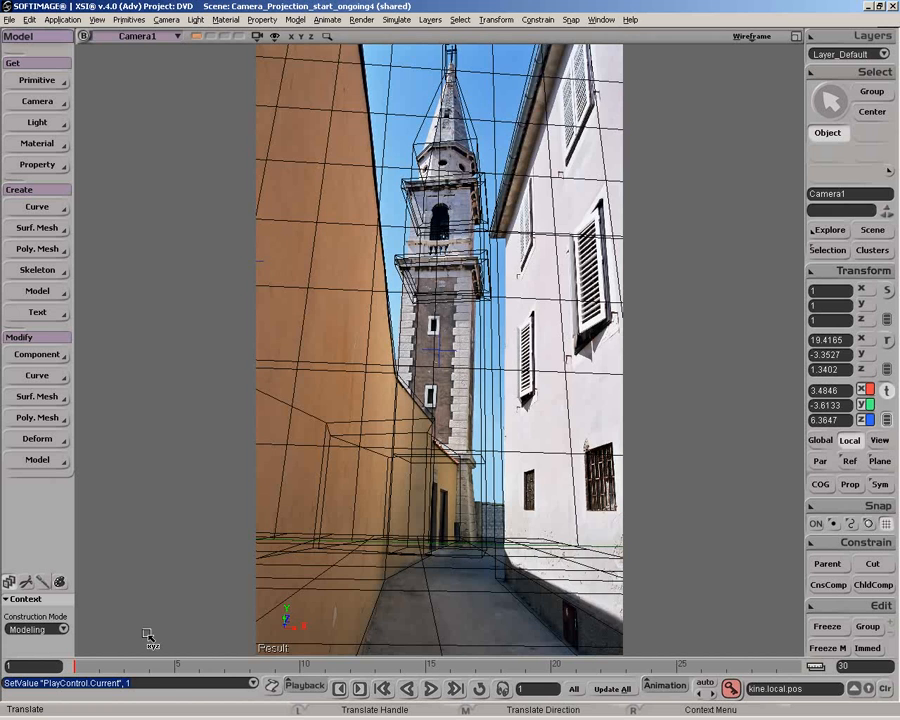
left_click(752, 36)
left_click(676, 268)
left_click(757, 40)
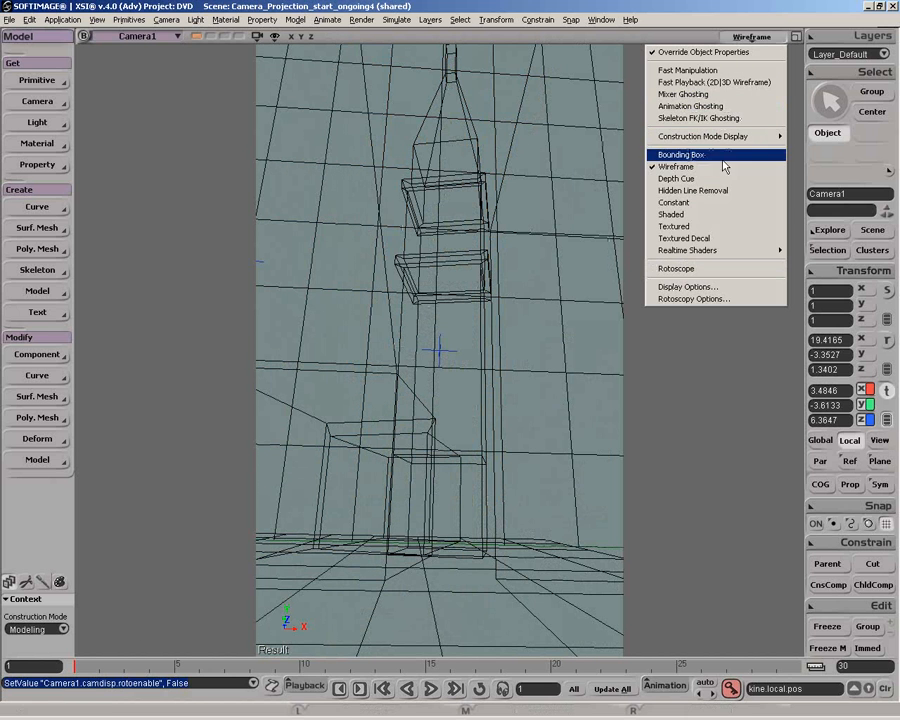
left_click(693, 214)
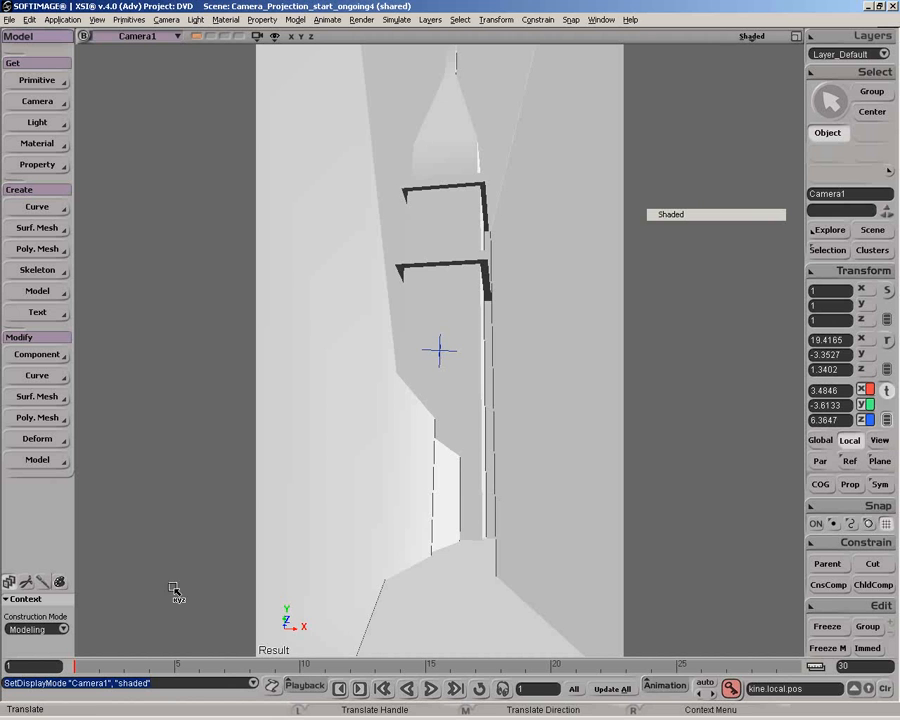
left_click_drag(72, 666, 805, 668)
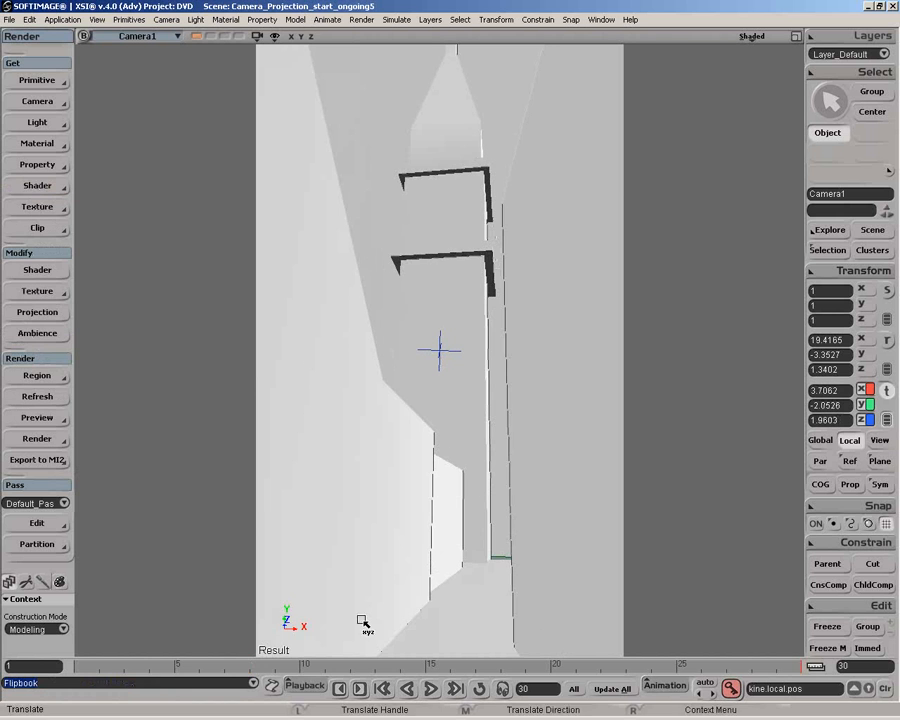
Load the rendered sequence CAM_PROJECTION.[1..30].pic from Render_Pictures into a flipbook and play it
left_click(305, 685)
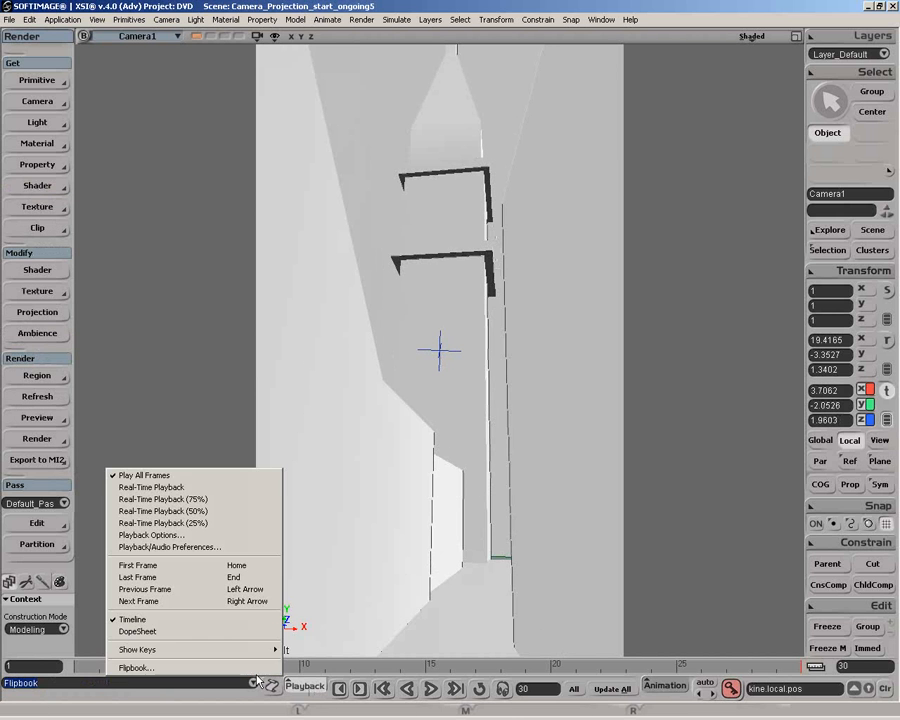
left_click(136, 667)
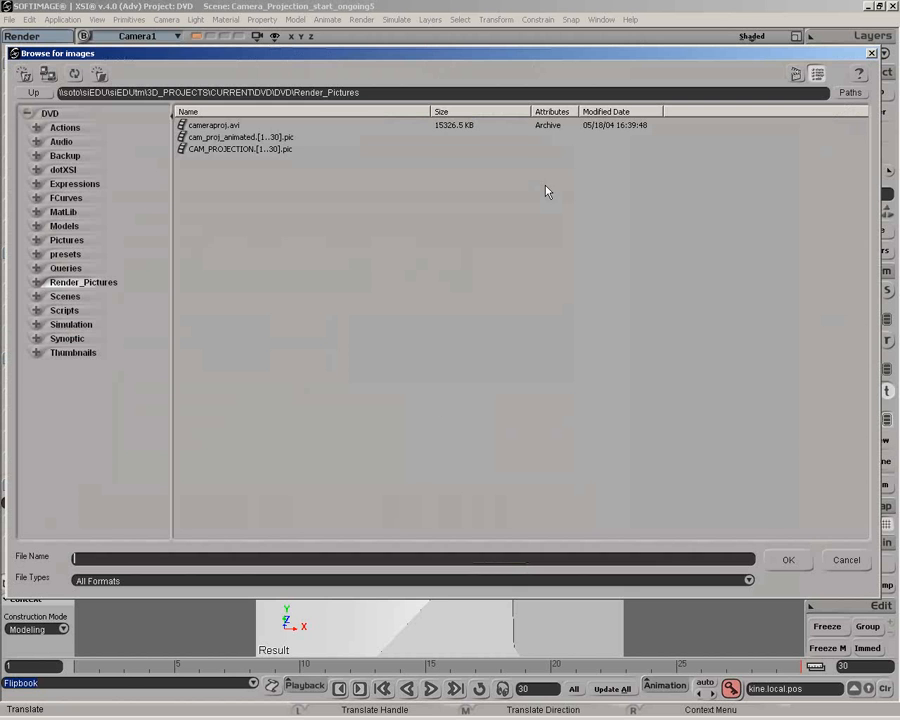
left_click(250, 147)
left_click(785, 558)
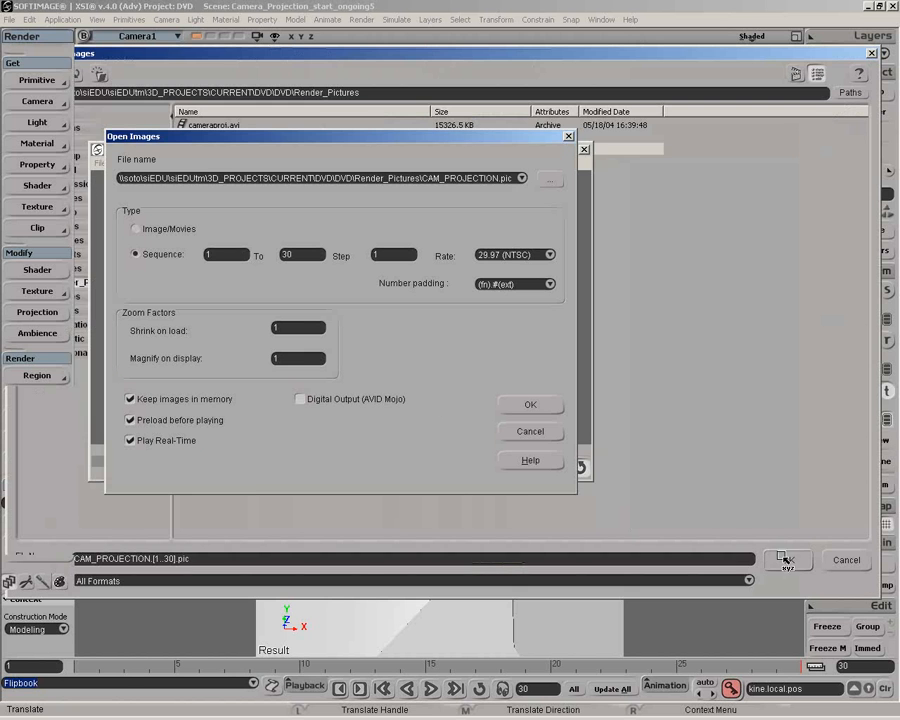
left_click(533, 406)
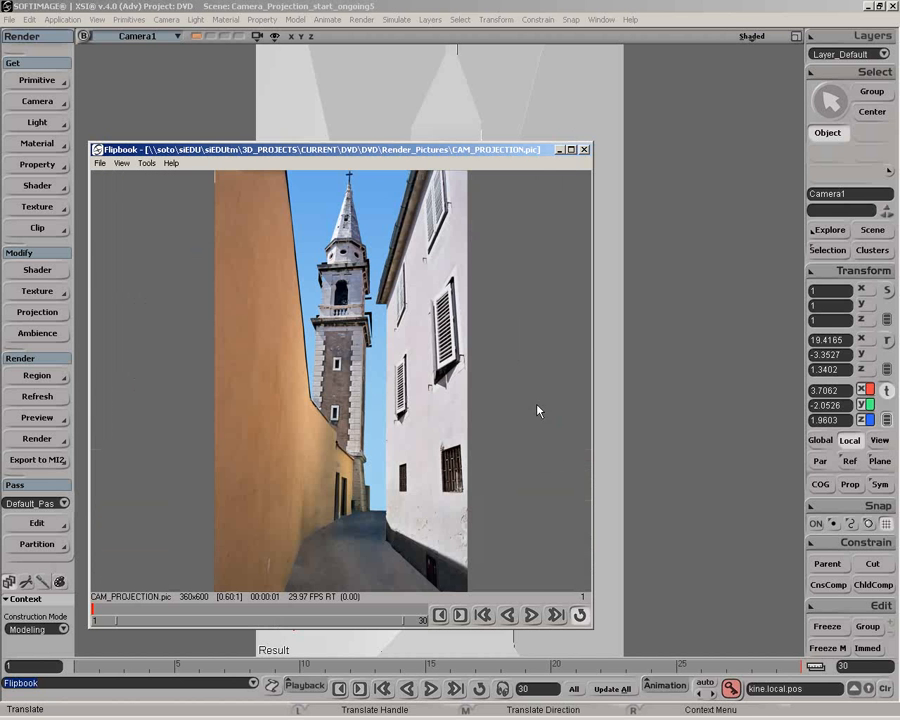
left_click(531, 615)
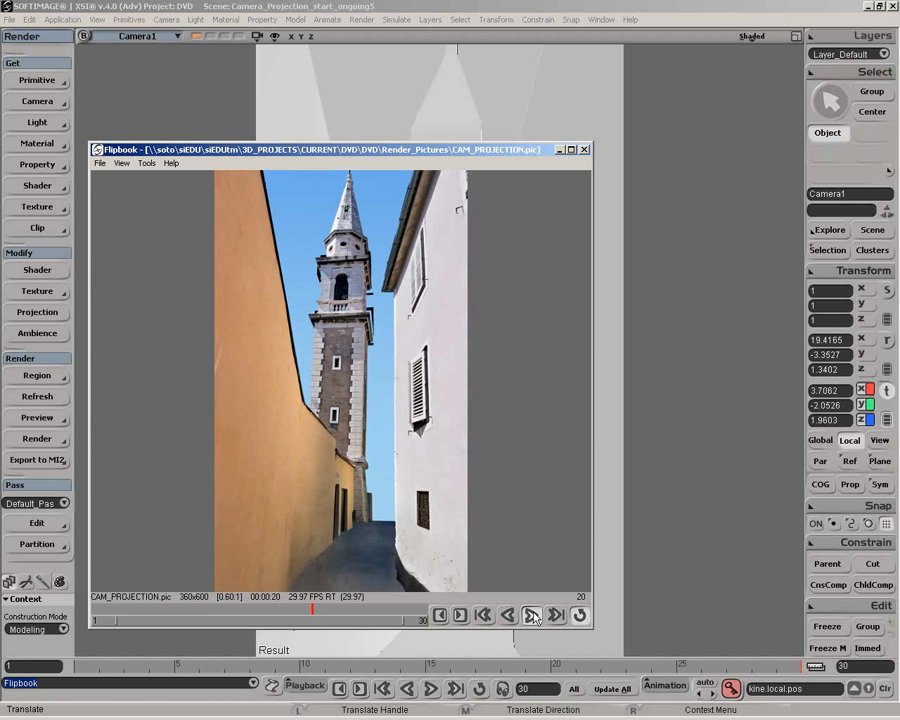